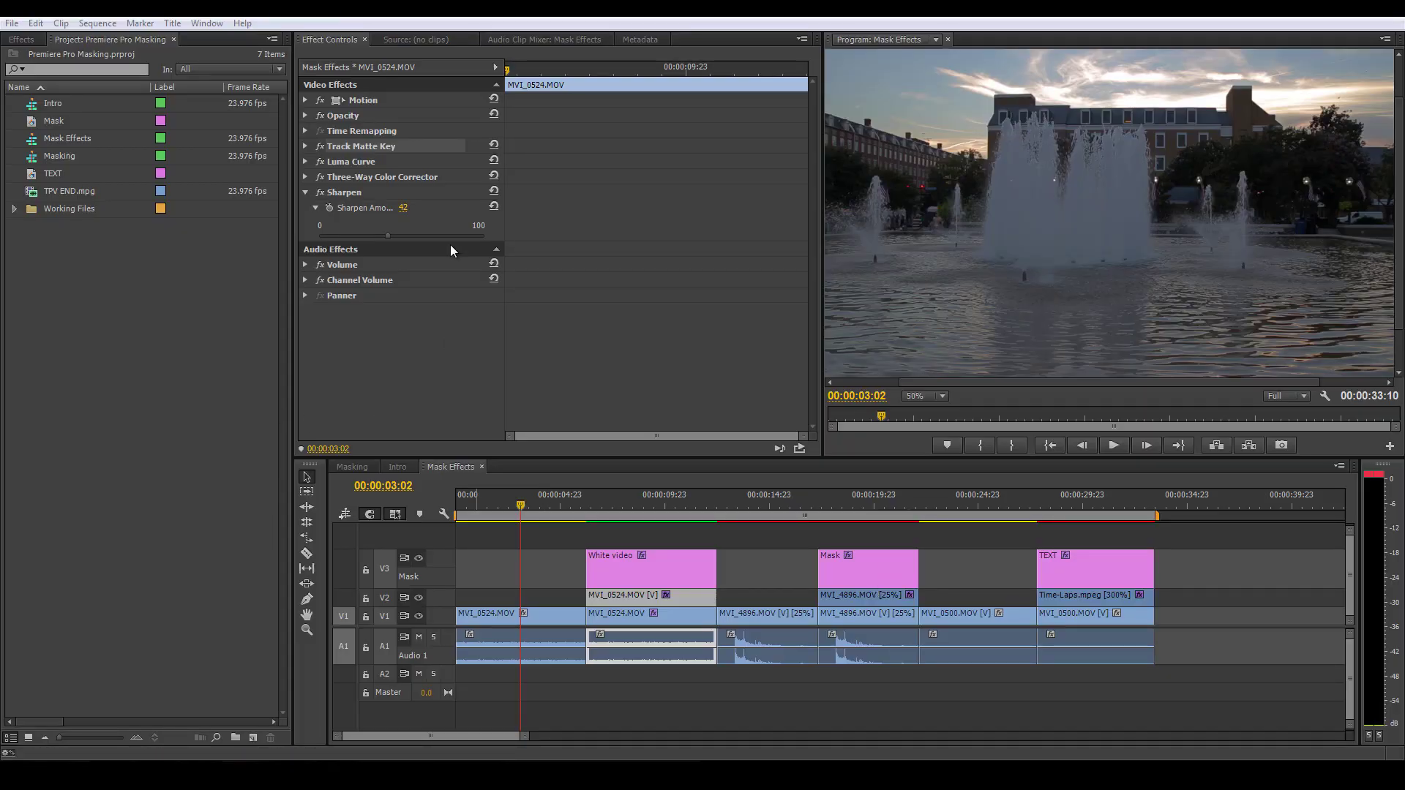
Play back the Mask Effects sequence enlarged, from the second fountain clip into the clip of the hammer and computer mouse
left_click(375, 146)
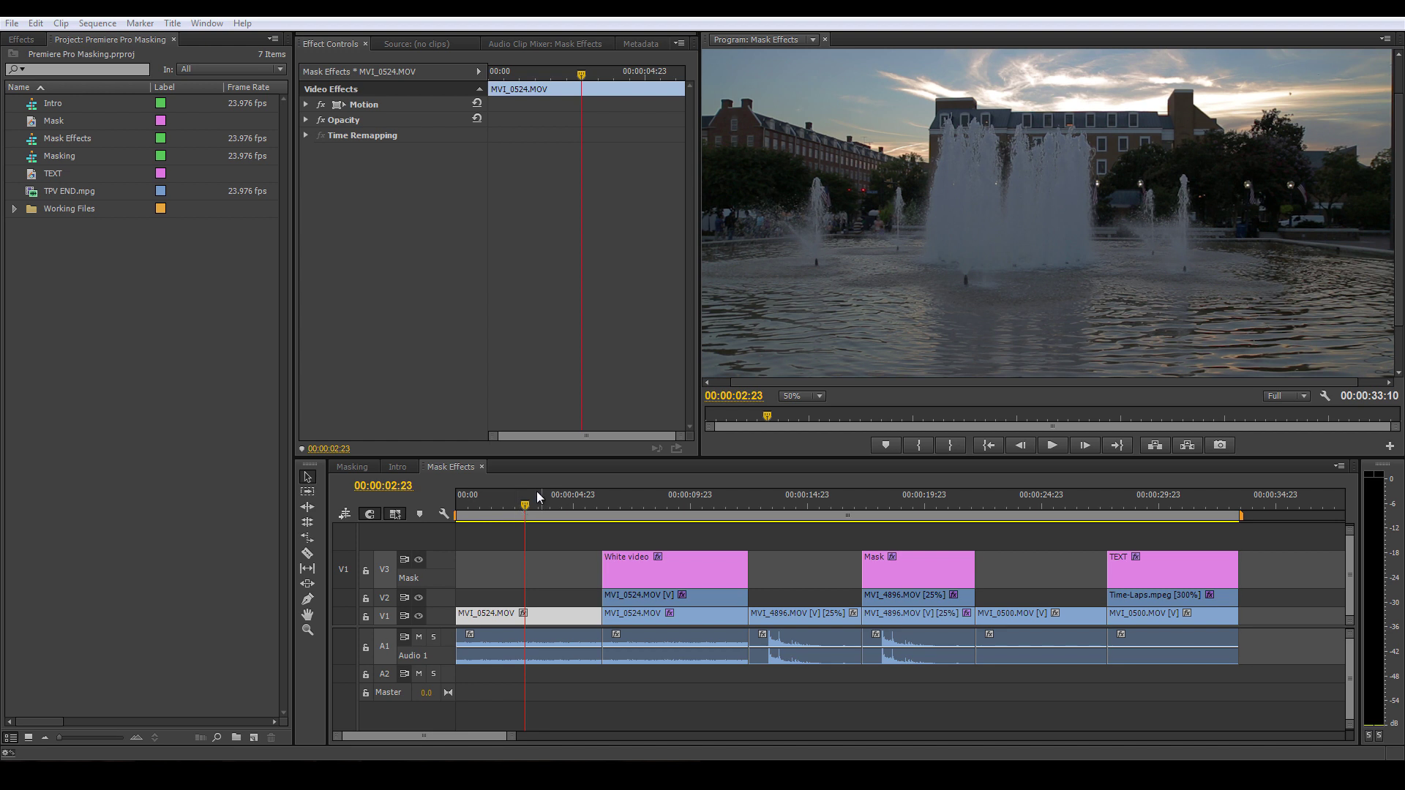
left_click_drag(526, 508, 531, 510)
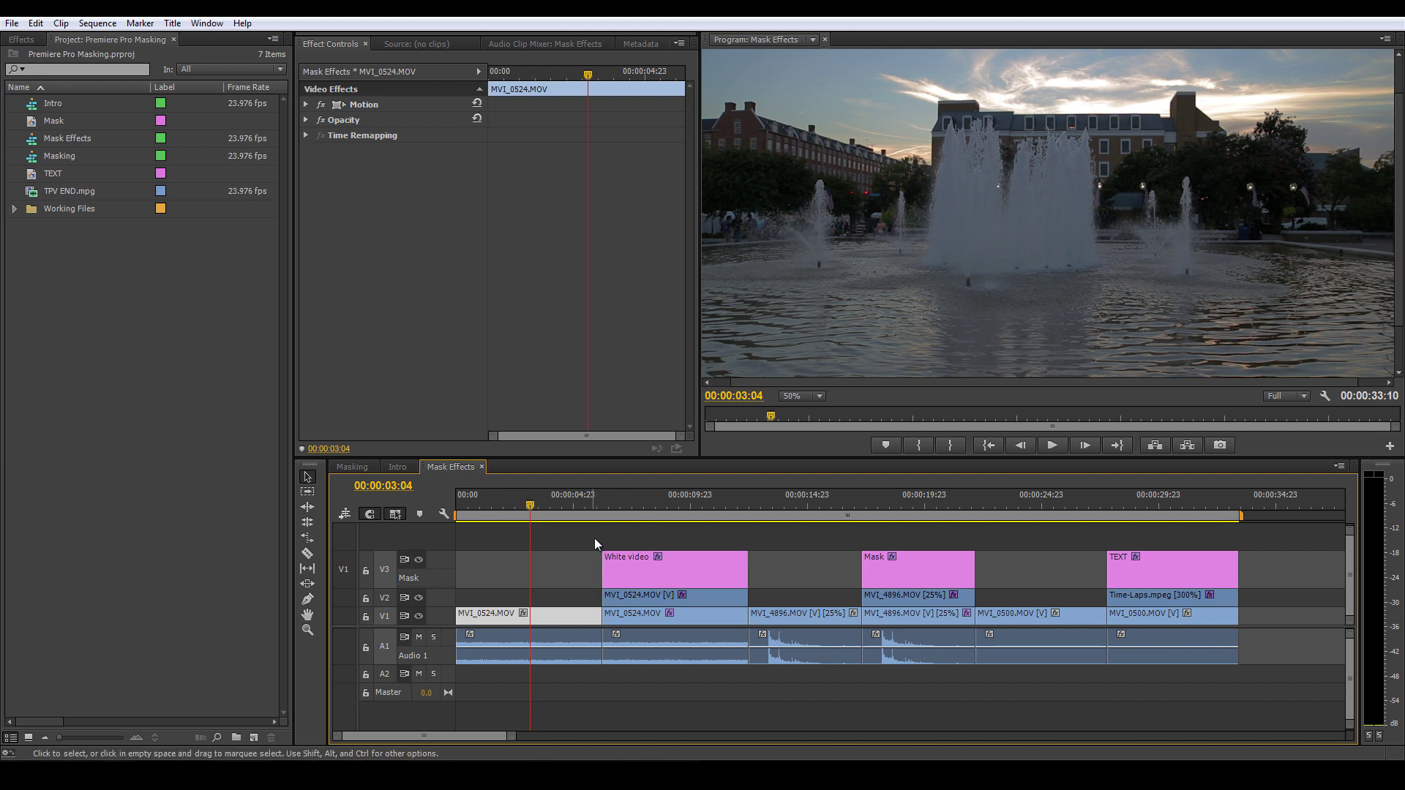
left_click(607, 513)
key("space")
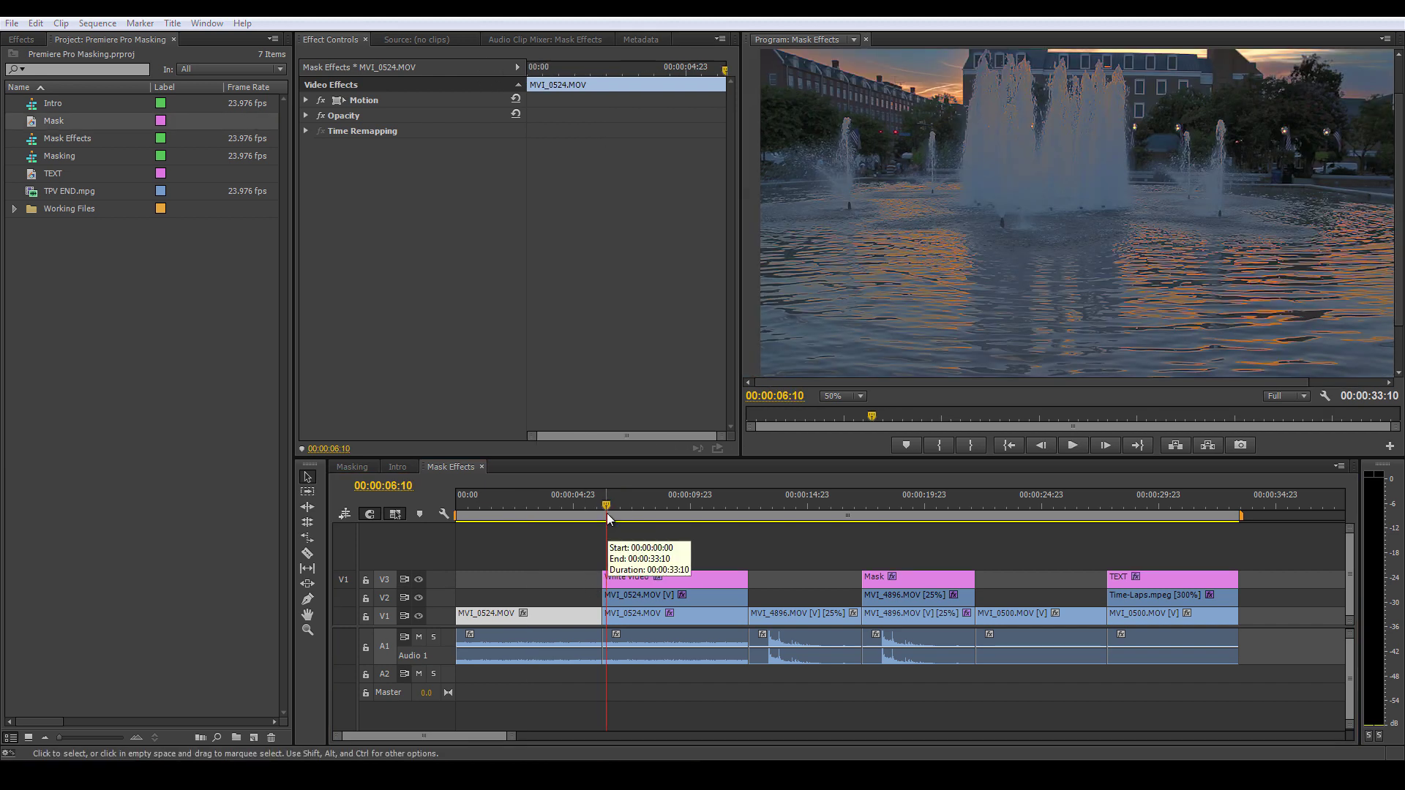
key("grave")
key("space")
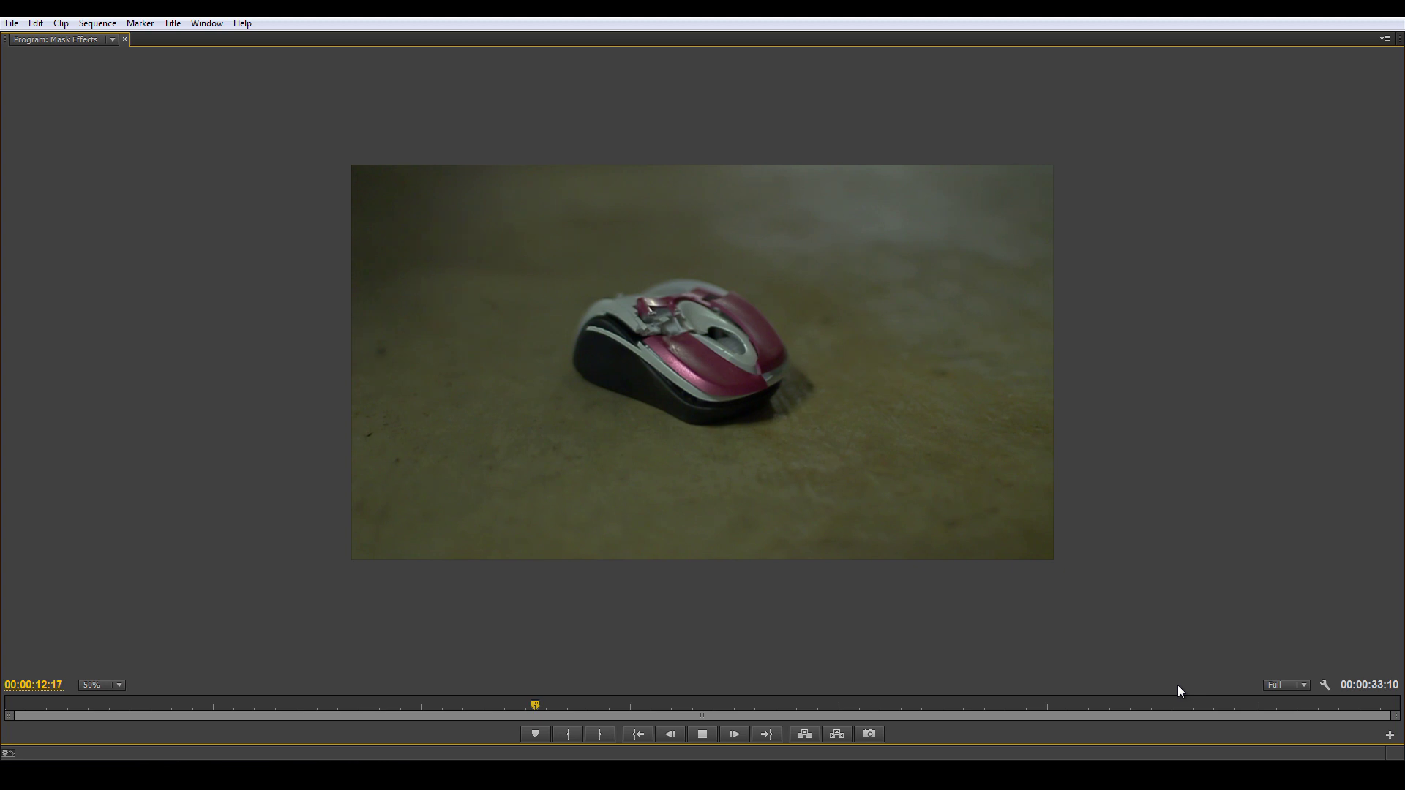
key("space")
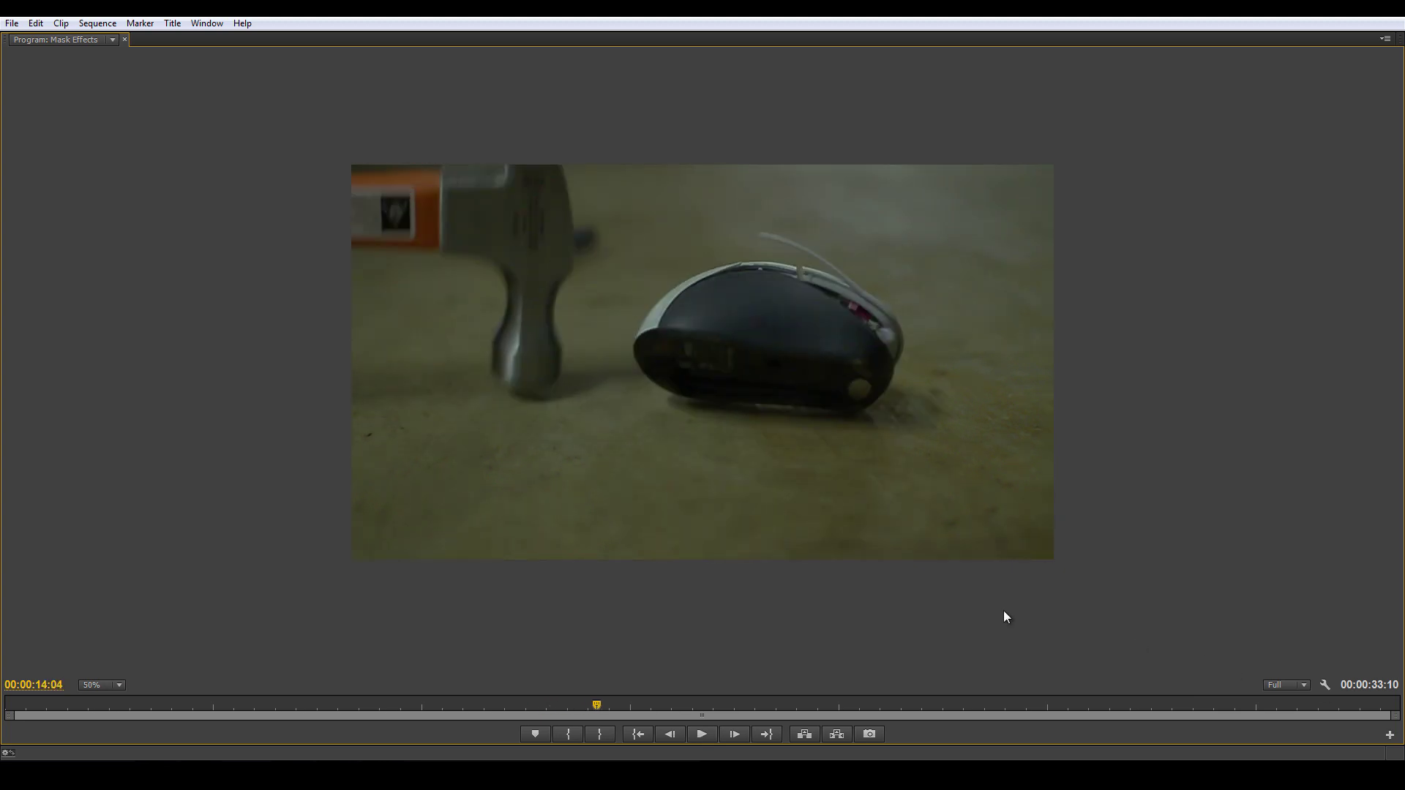
key("grave")
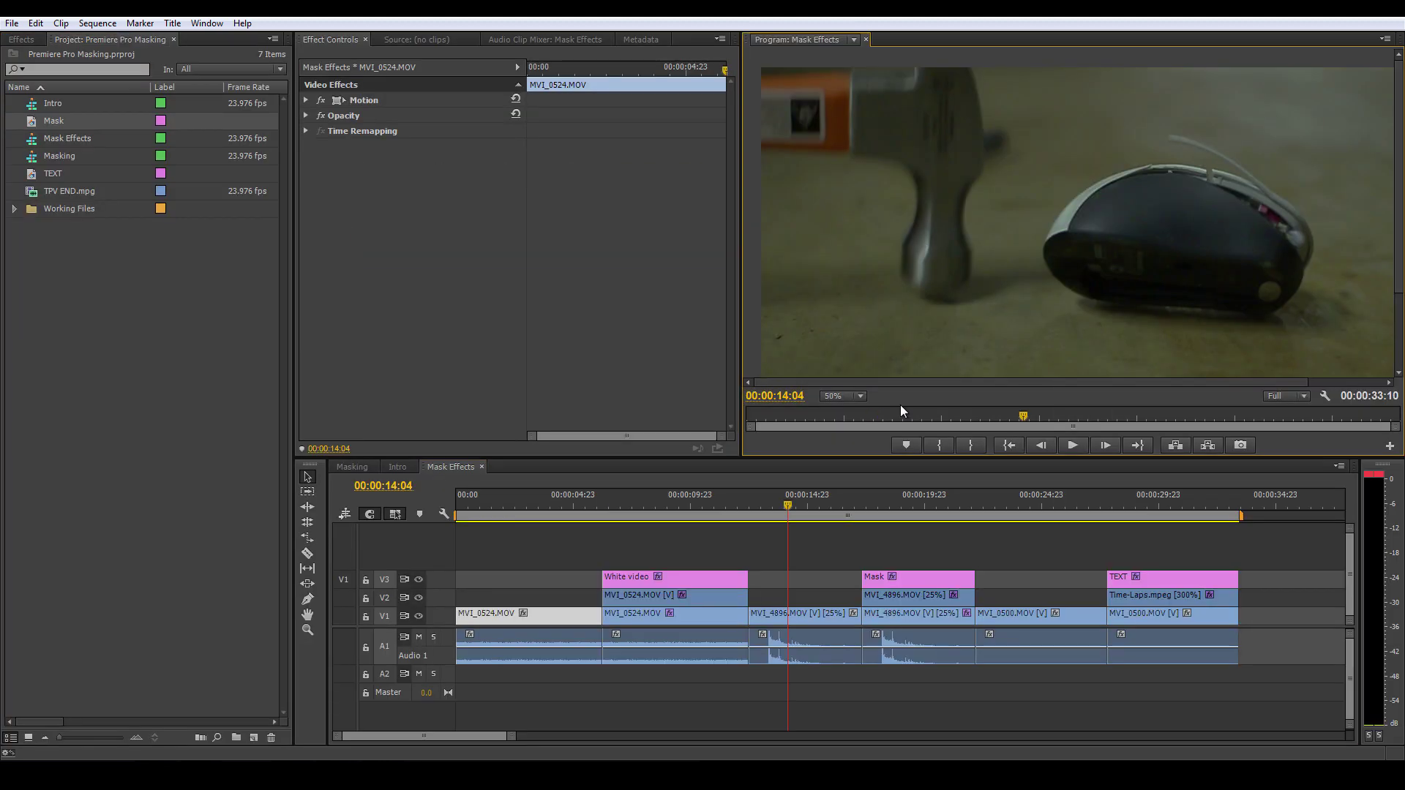
Copy the Luma Curve, Three-Way Color Corrector and Sharpen effects from the MVI_0524.MOV clip on V2
left_click_drag(782, 505, 618, 510)
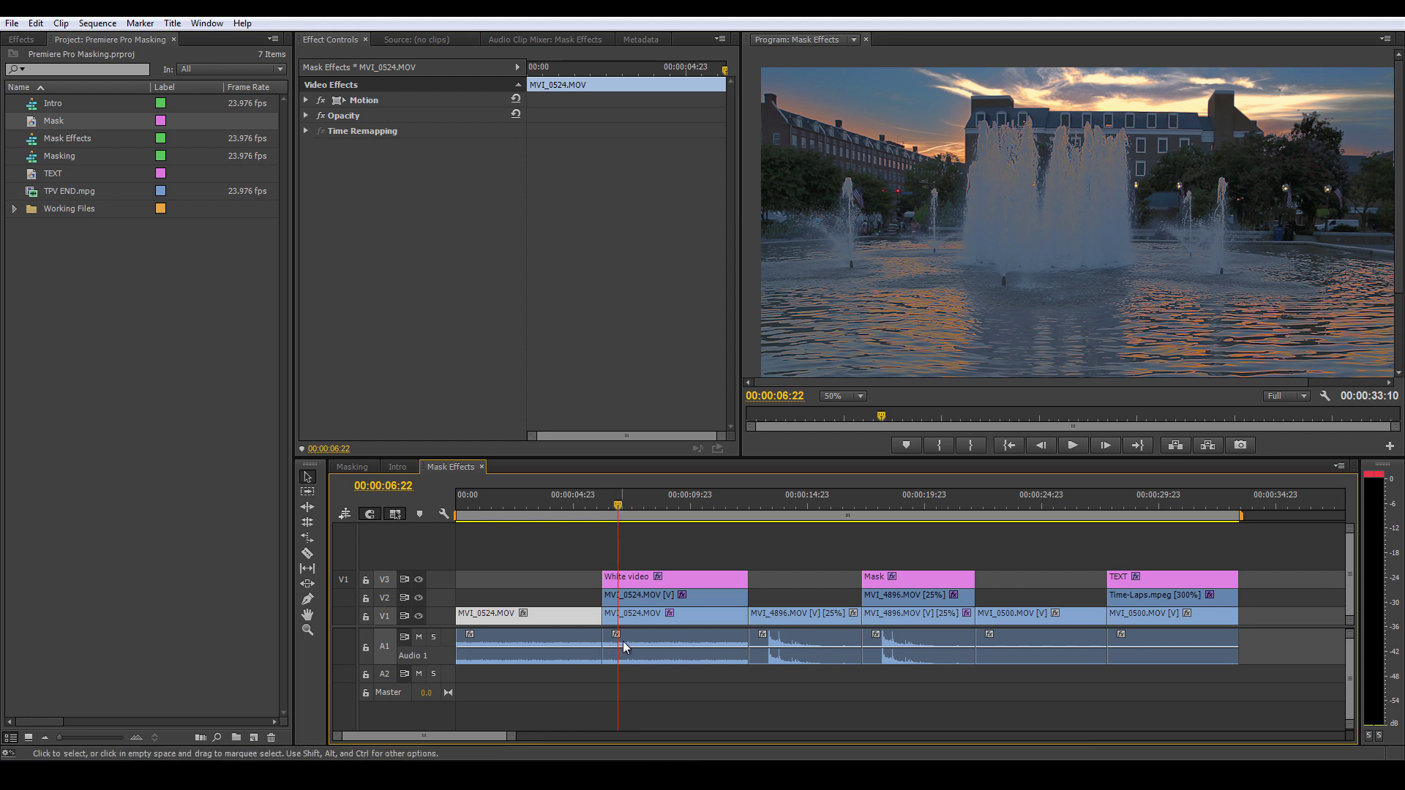
left_click(635, 616)
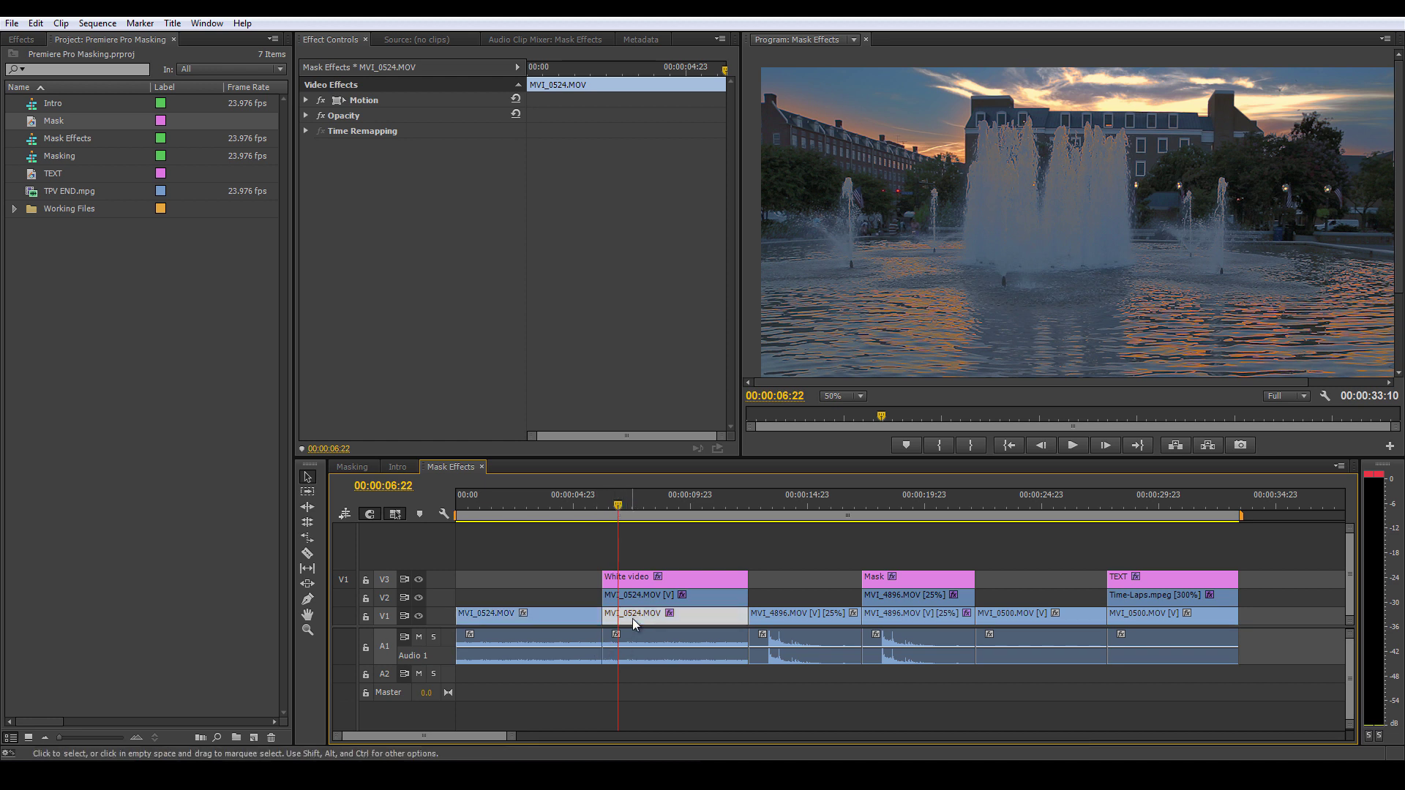
left_click(695, 595)
left_click(362, 146)
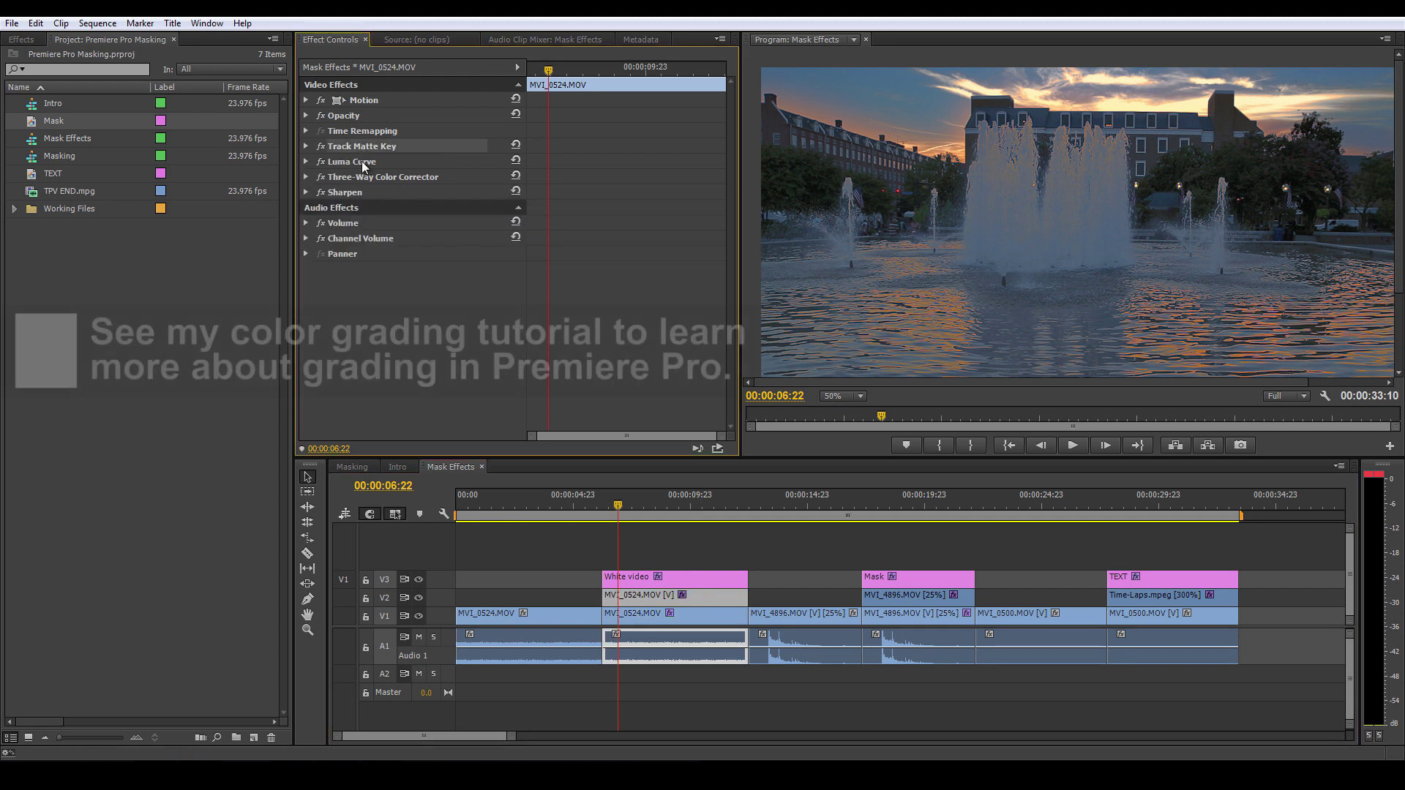
left_click(363, 162, "ctrl")
left_click(362, 177, "ctrl")
left_click(363, 162)
left_click(362, 177, "ctrl")
left_click(361, 192, "ctrl")
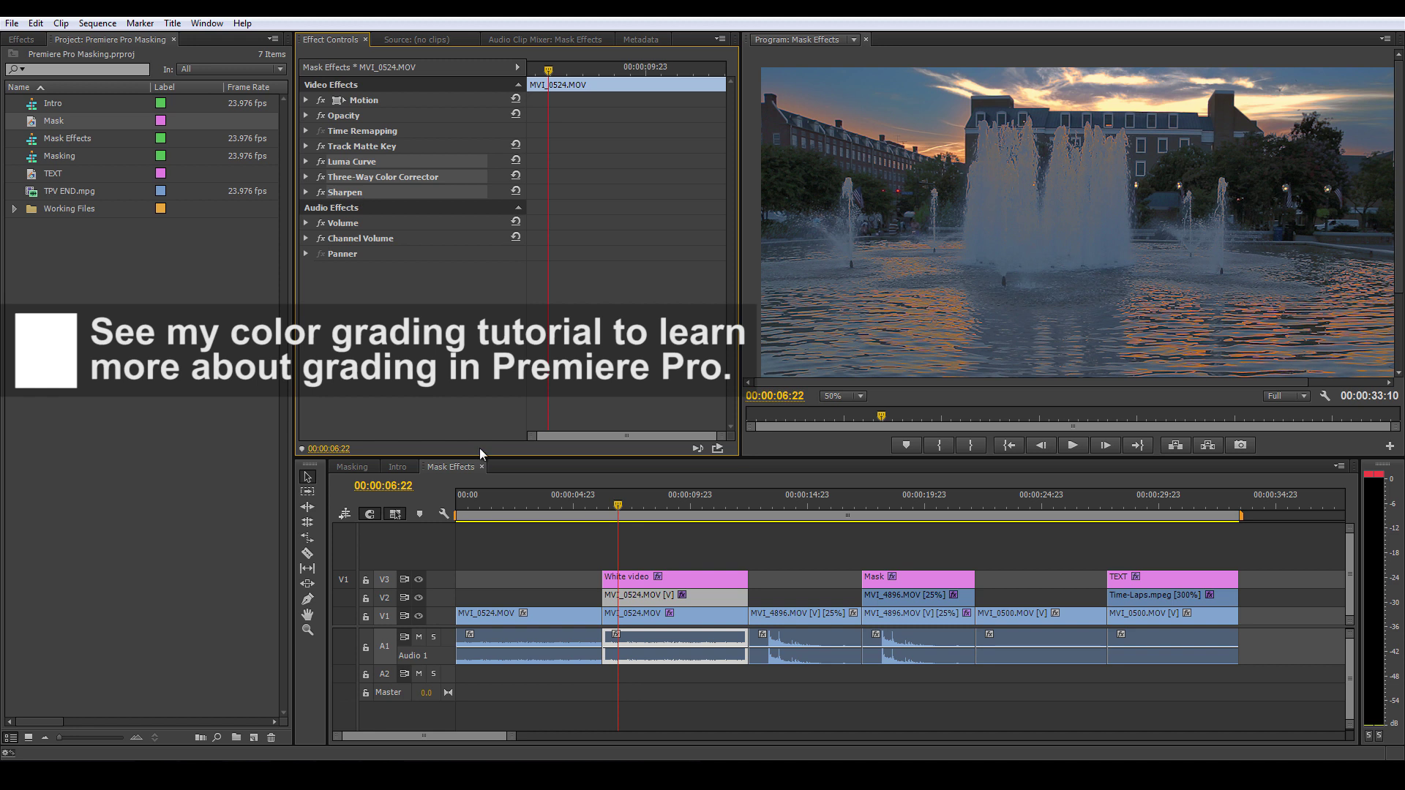
Paste the copied effects onto the first MVI_0524.MOV clip on V1 and review the graded frame enlarged with preview zoom set to Fit
left_click(548, 502)
left_click(572, 617)
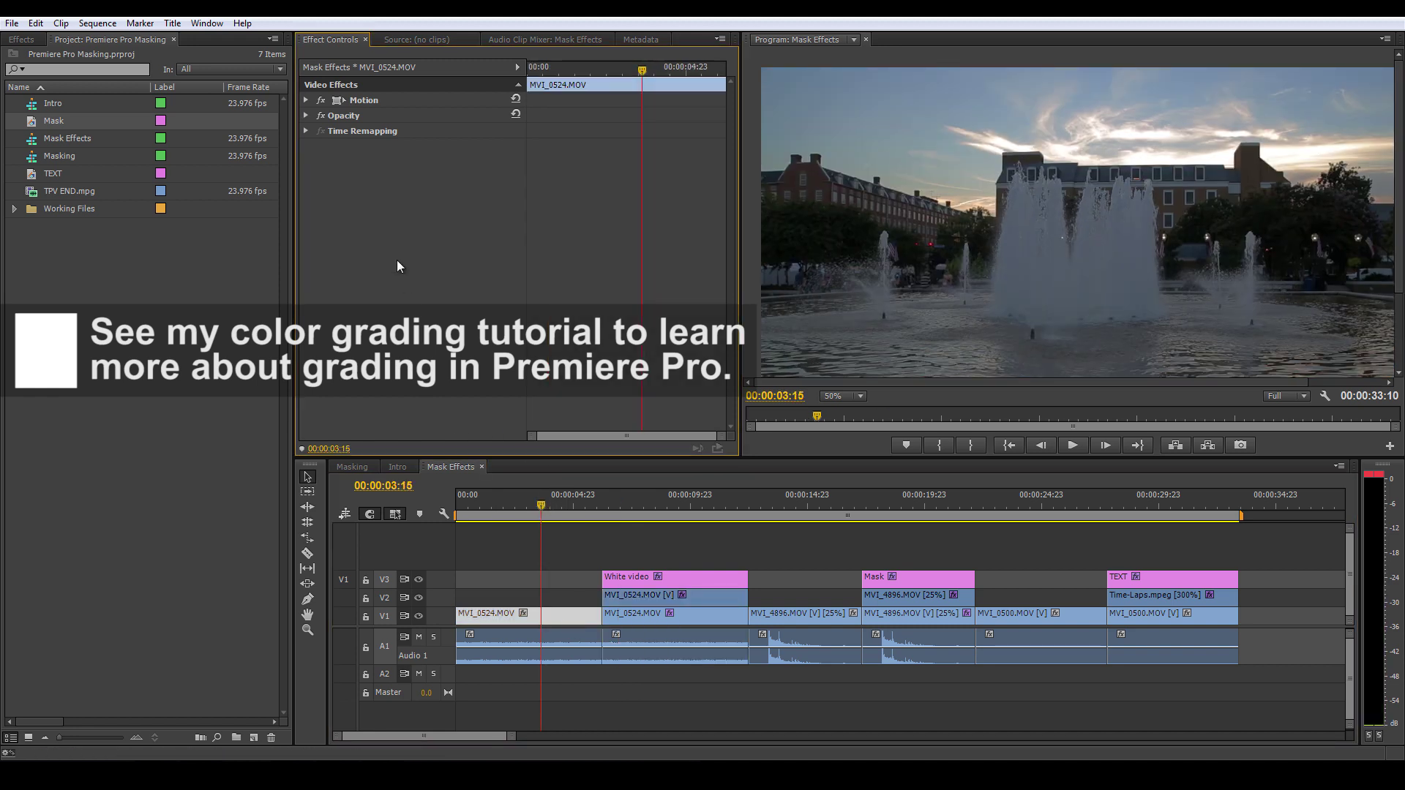
key("ctrl+v")
key("grave")
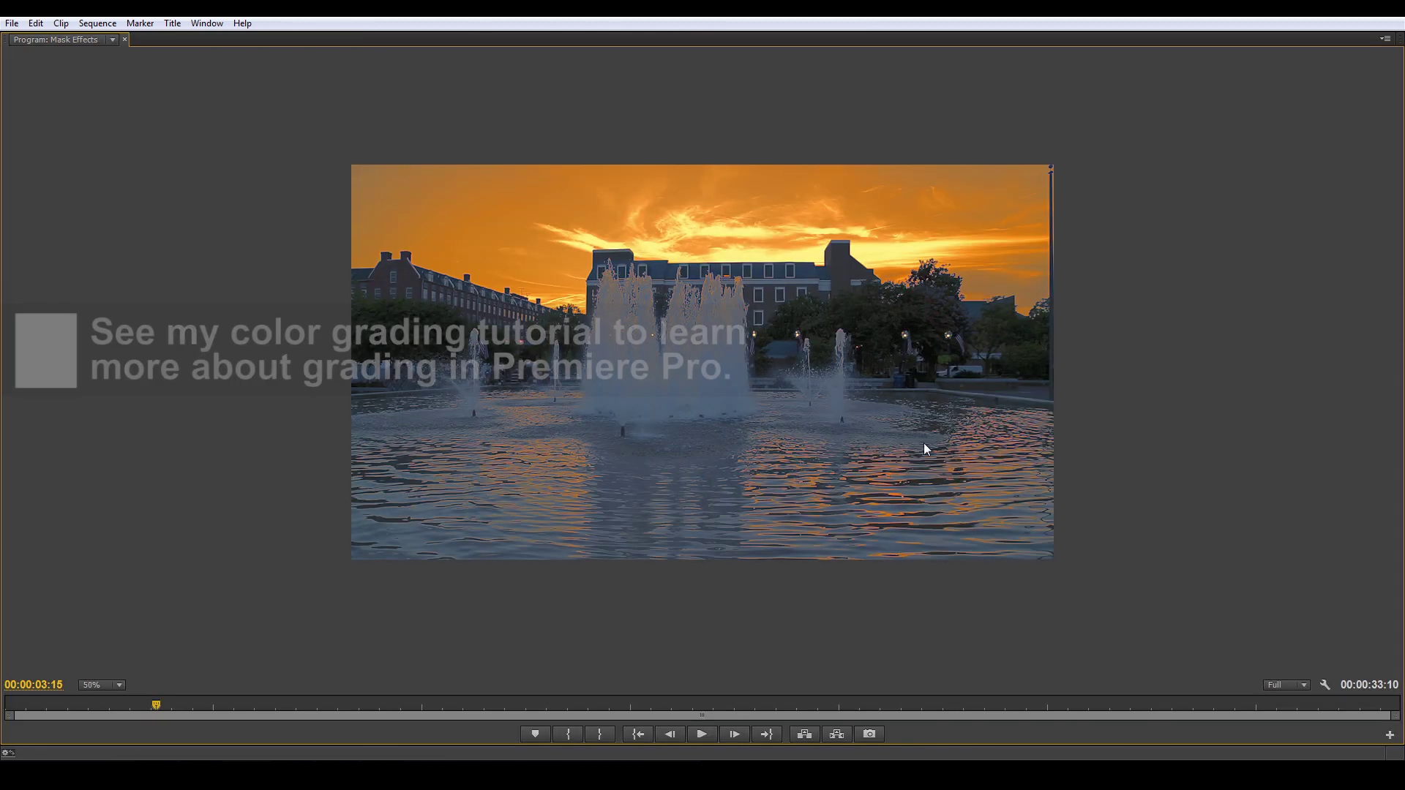
left_click(96, 685)
left_click(117, 536)
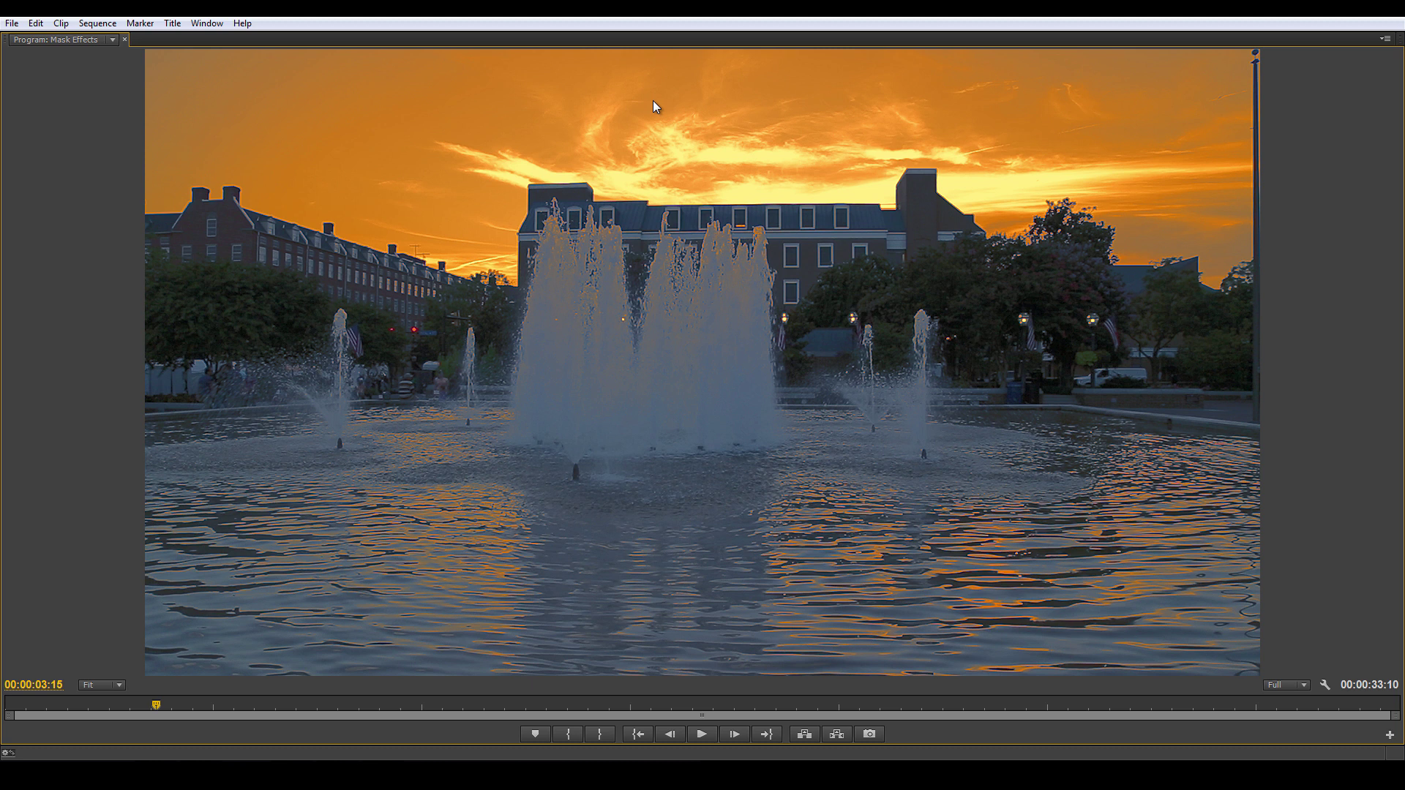
key("grave")
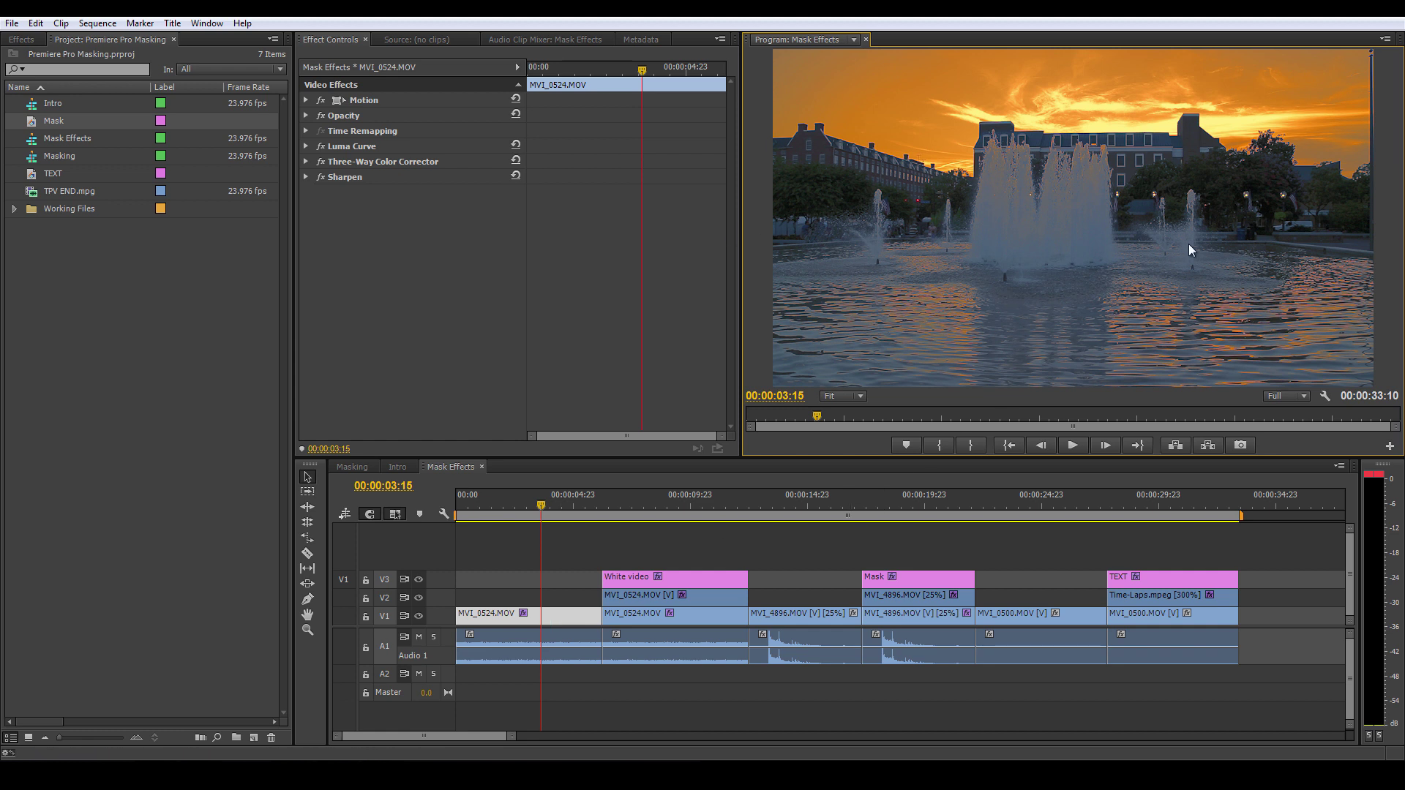
Create a color matte in light violet-blue (9197C0) and name it Matt2
left_click(63, 278)
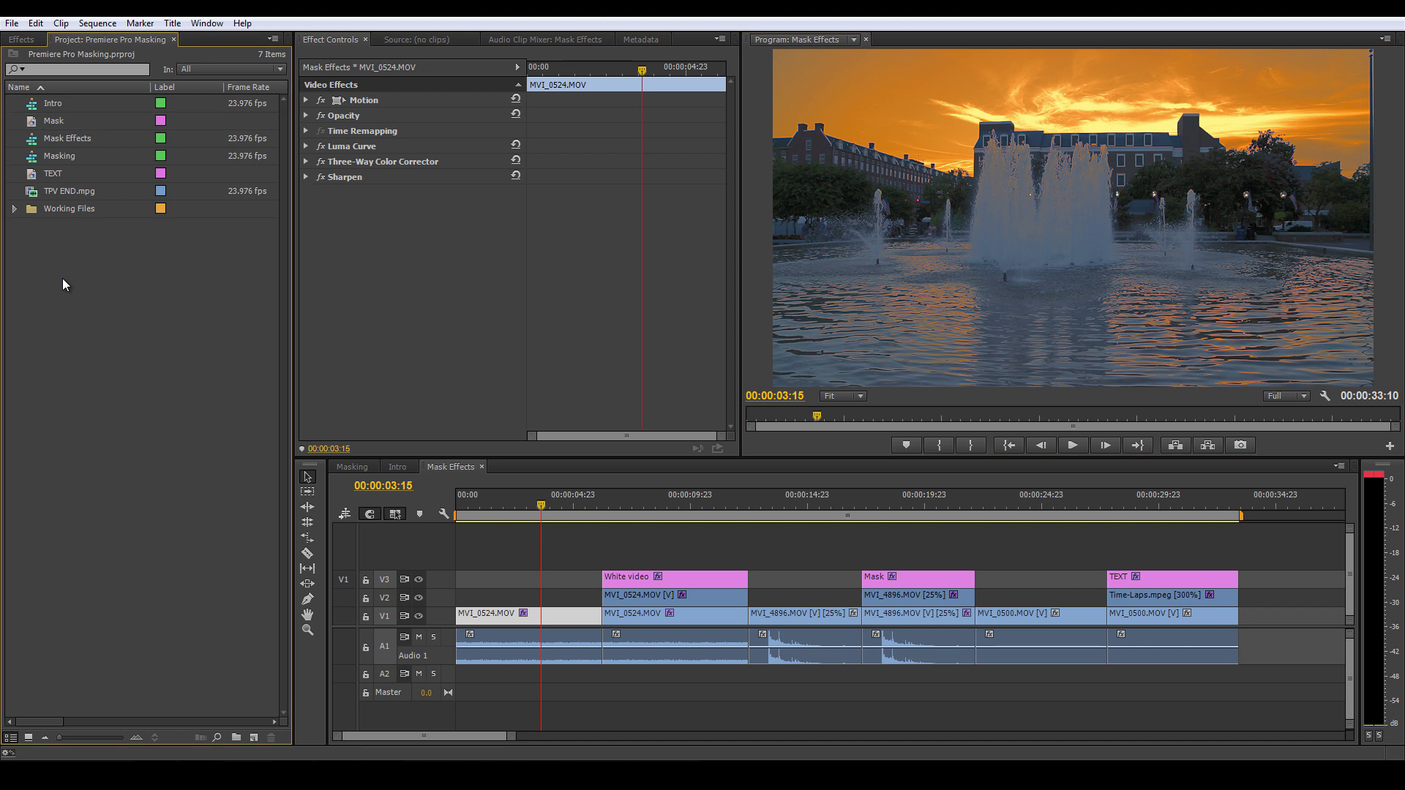
right_click(70, 279)
mouse_move(116, 327)
left_click(231, 439)
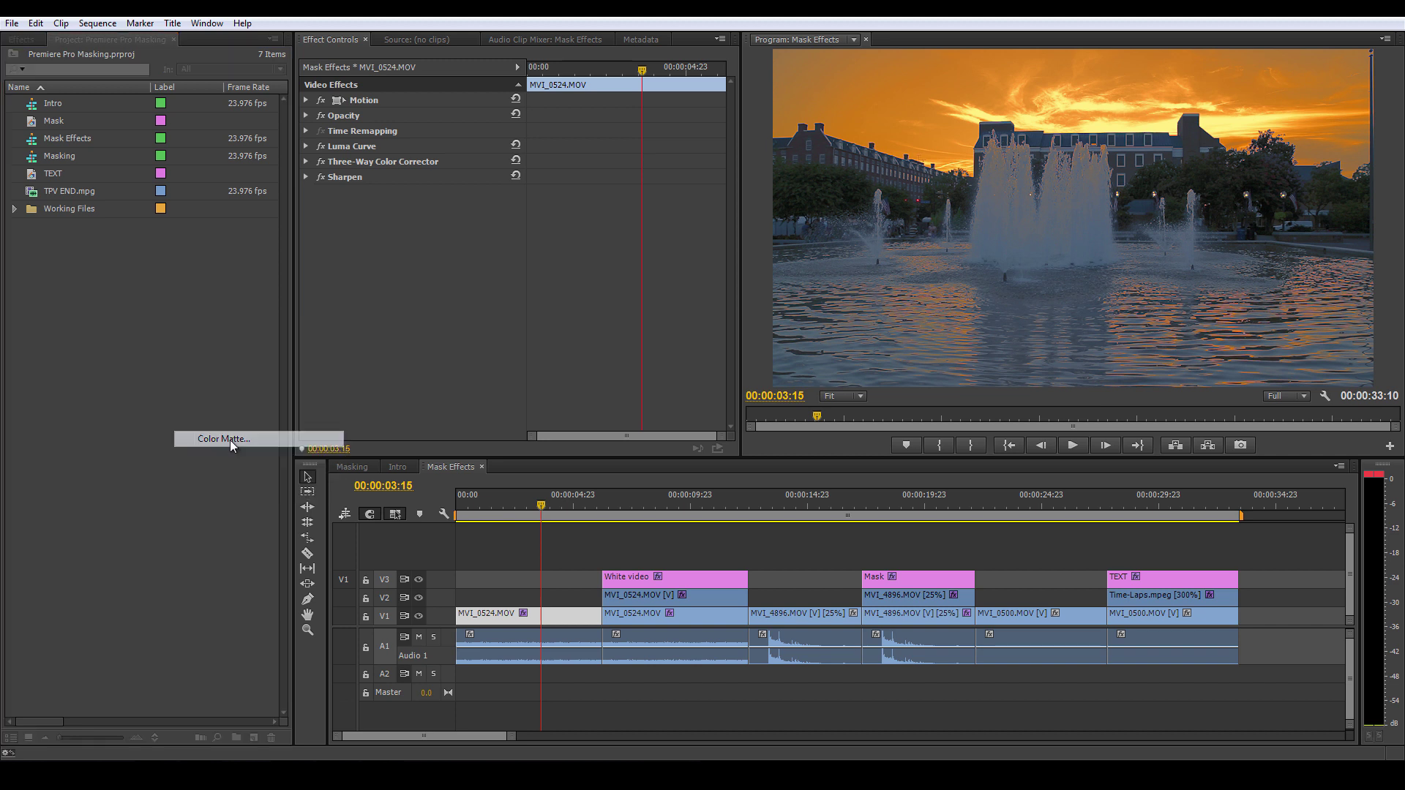
left_click(720, 436)
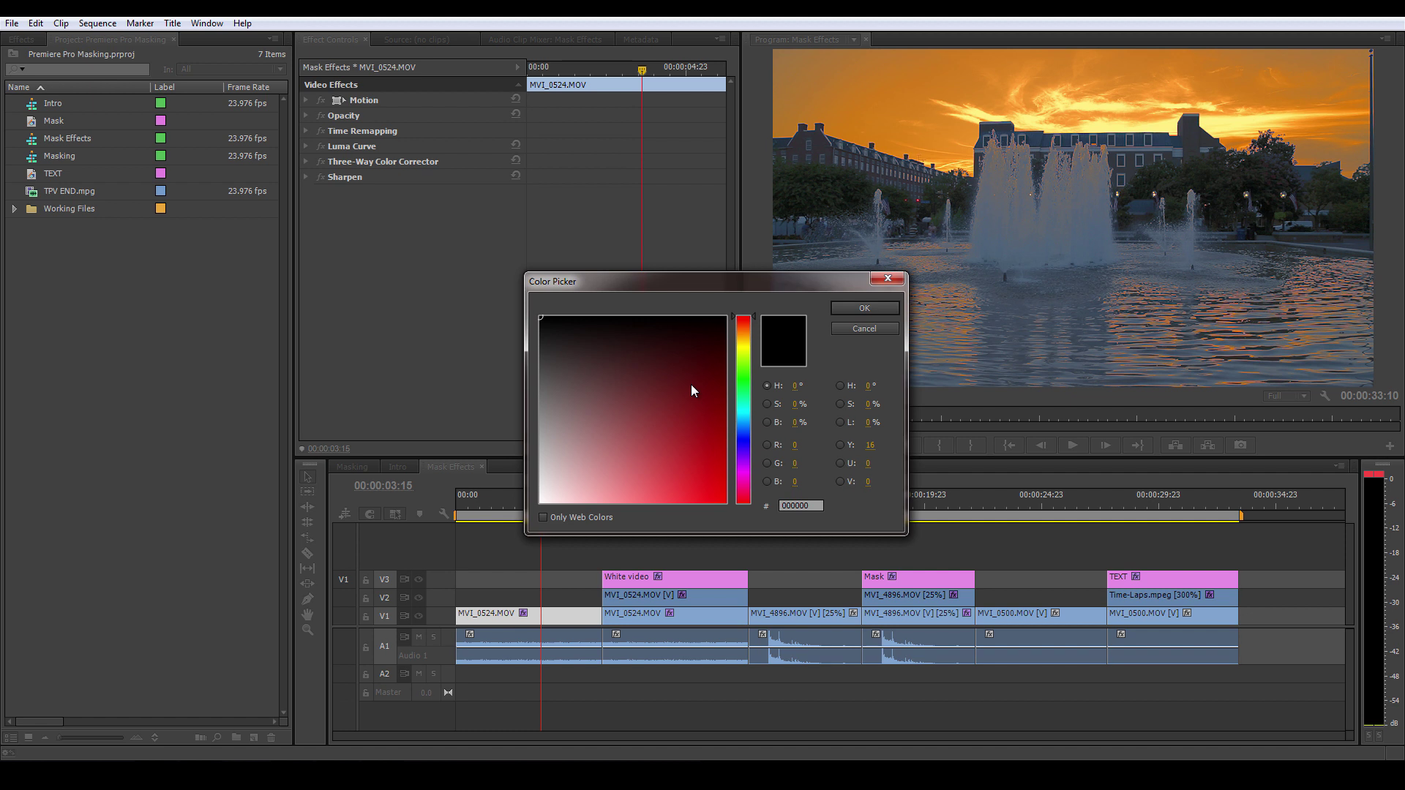
left_click_drag(704, 401, 743, 291)
left_click(748, 439)
left_click(585, 456)
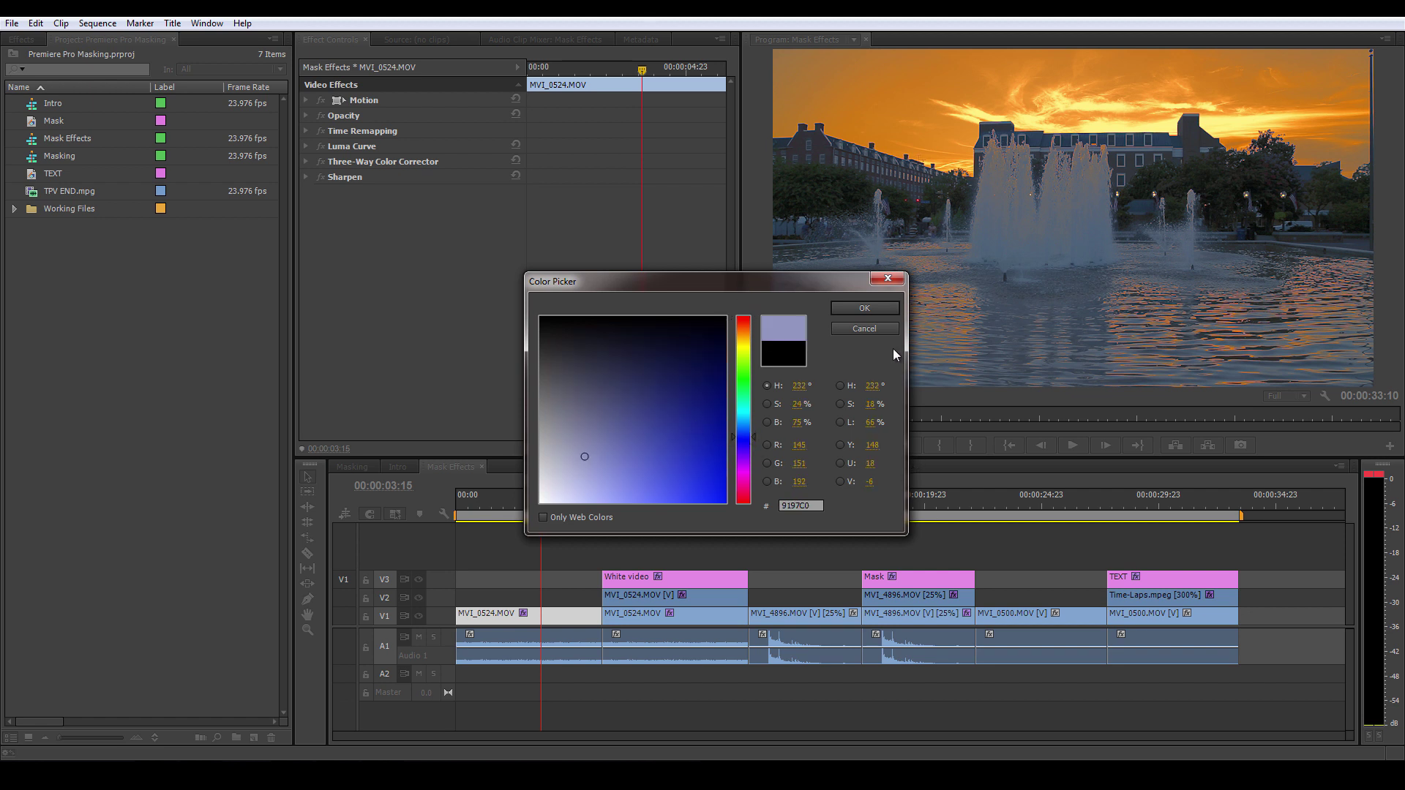
left_click(864, 309)
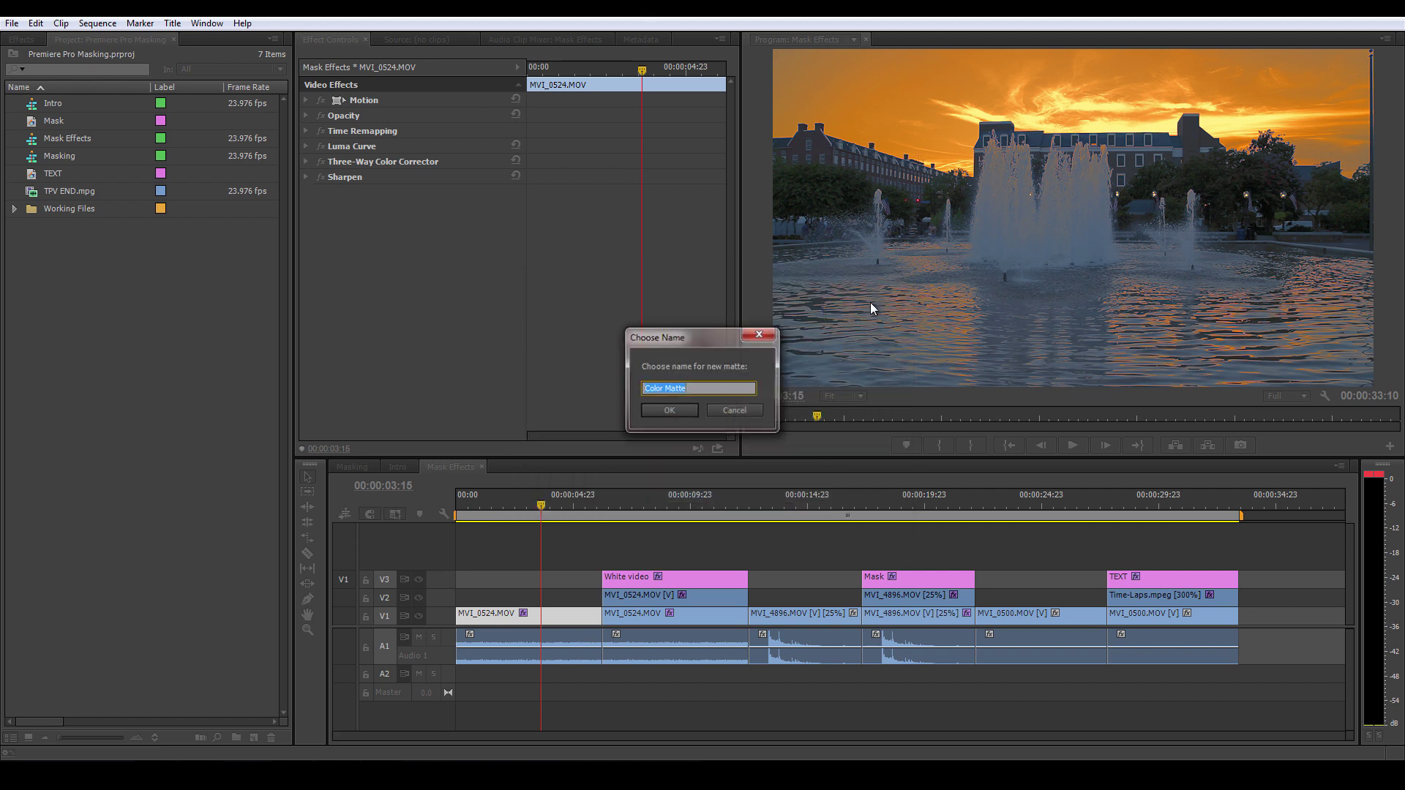
type("Matt2")
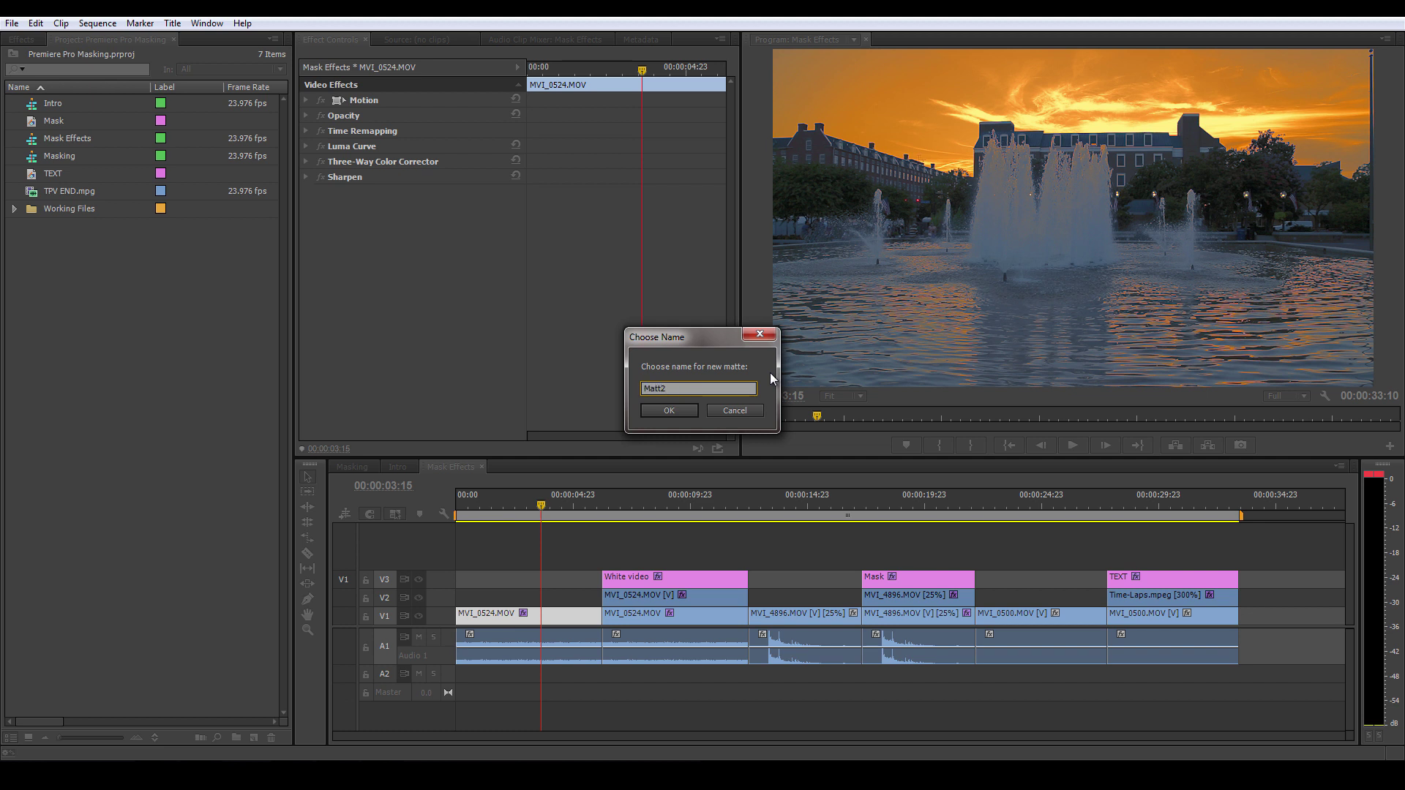
left_click(670, 411)
Place the Matt2 matte on track V3 above the first clip and increase that track's height
left_click_drag(69, 176, 555, 578)
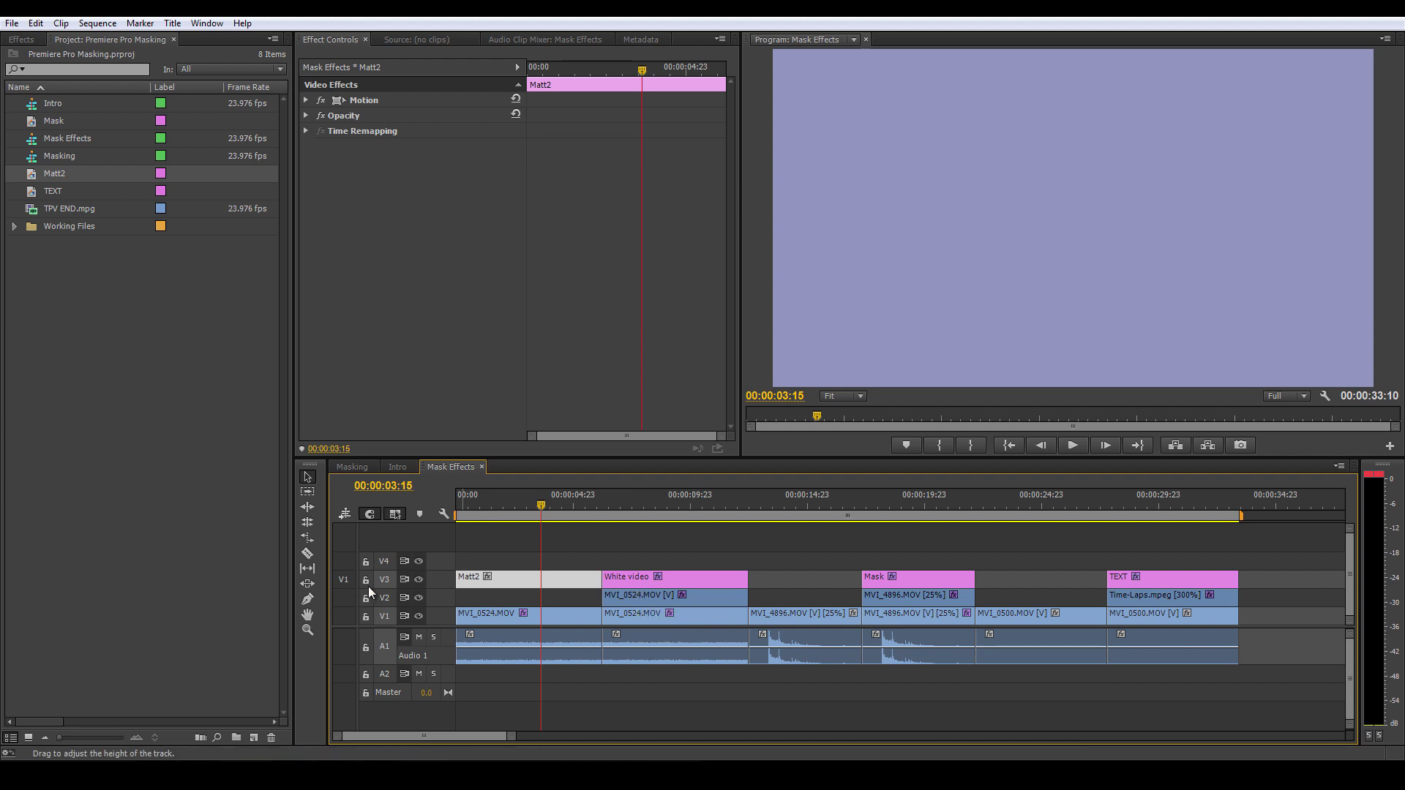
mouse_move(391, 574)
left_mouse_down()
mouse_move(381, 552)
mouse_move(385, 583)
left_mouse_up()
left_click_drag(385, 573, 385, 545)
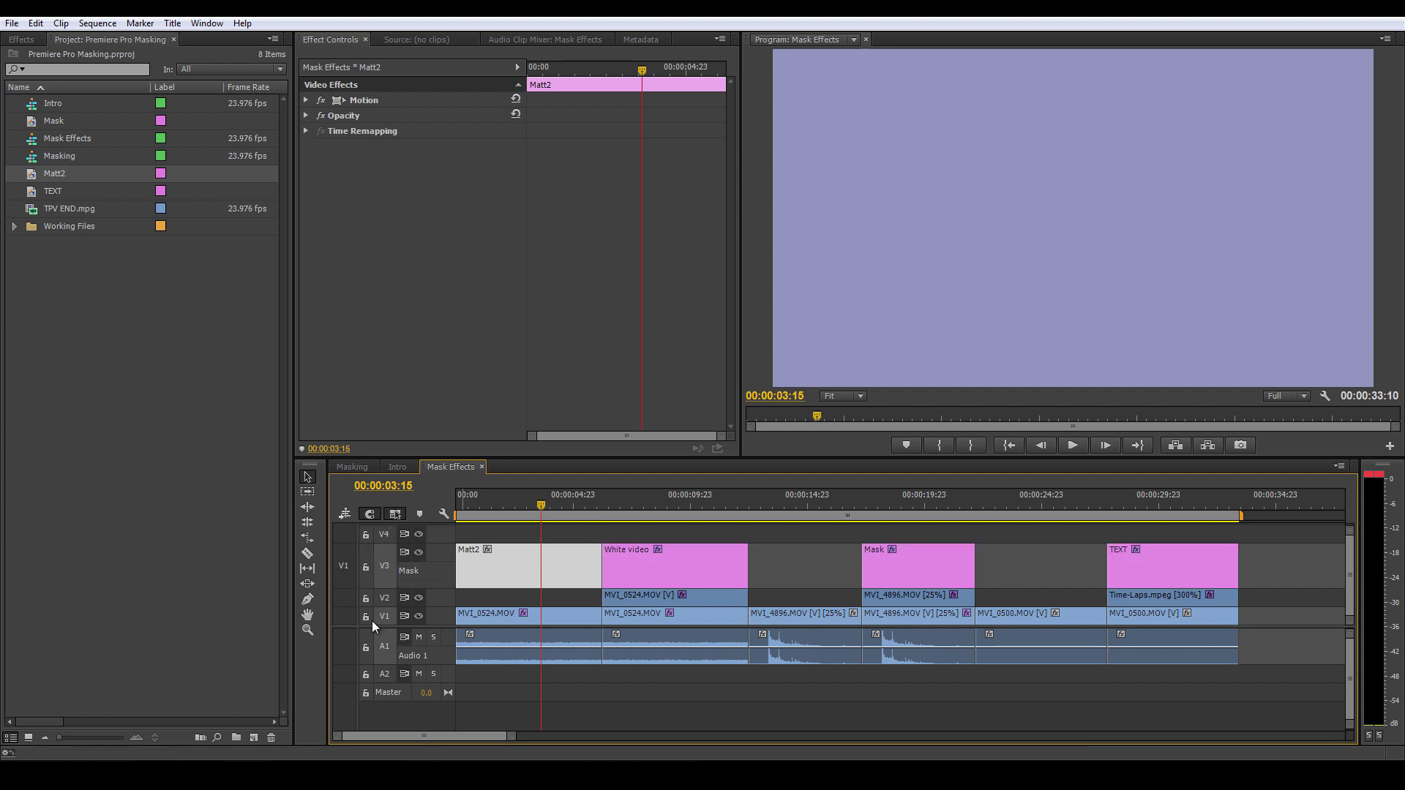
Open the name of track V3 for editing and leave it again
right_click(411, 574)
left_click(441, 584)
key("Return")
left_click(547, 506)
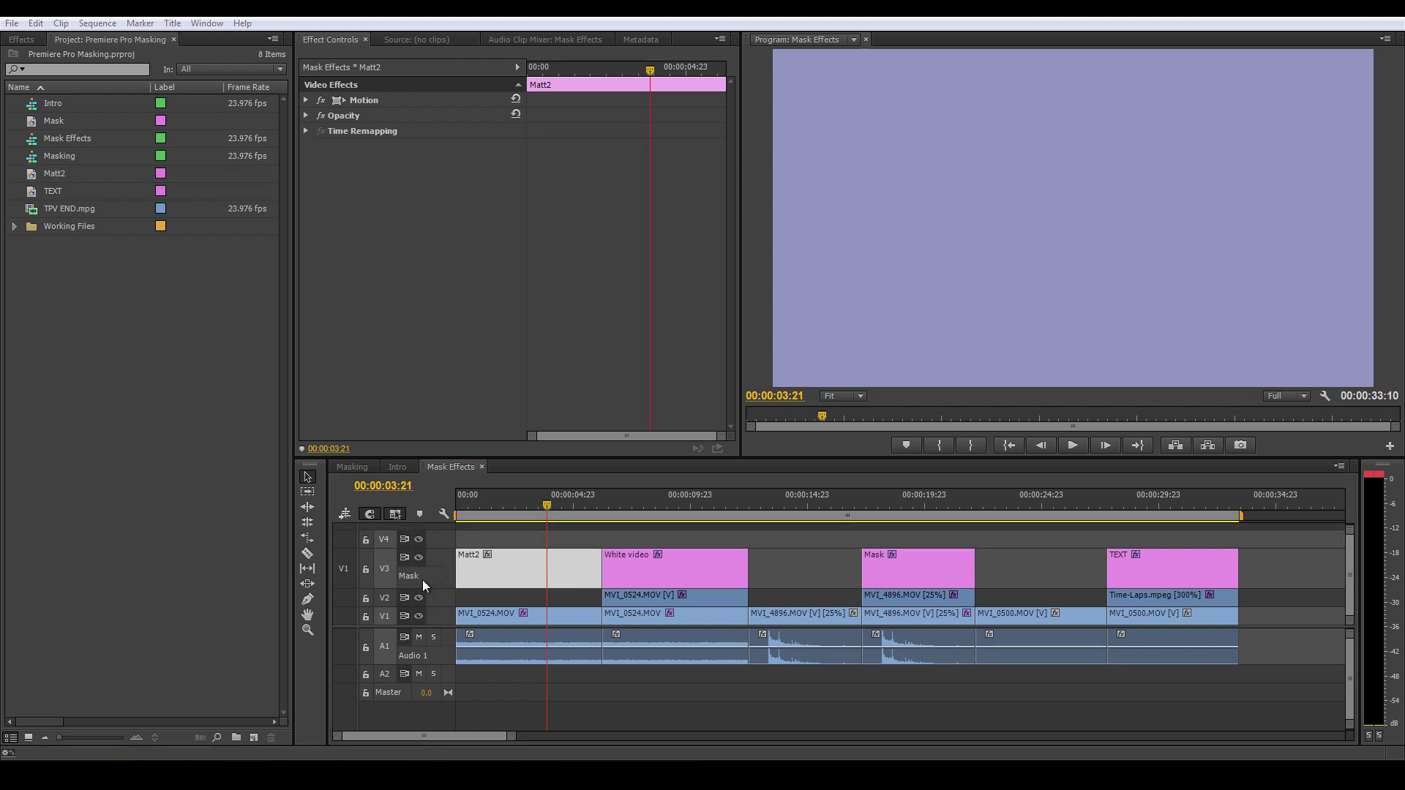
Rename the Matt2 matte in the project as F-off
left_click(56, 180)
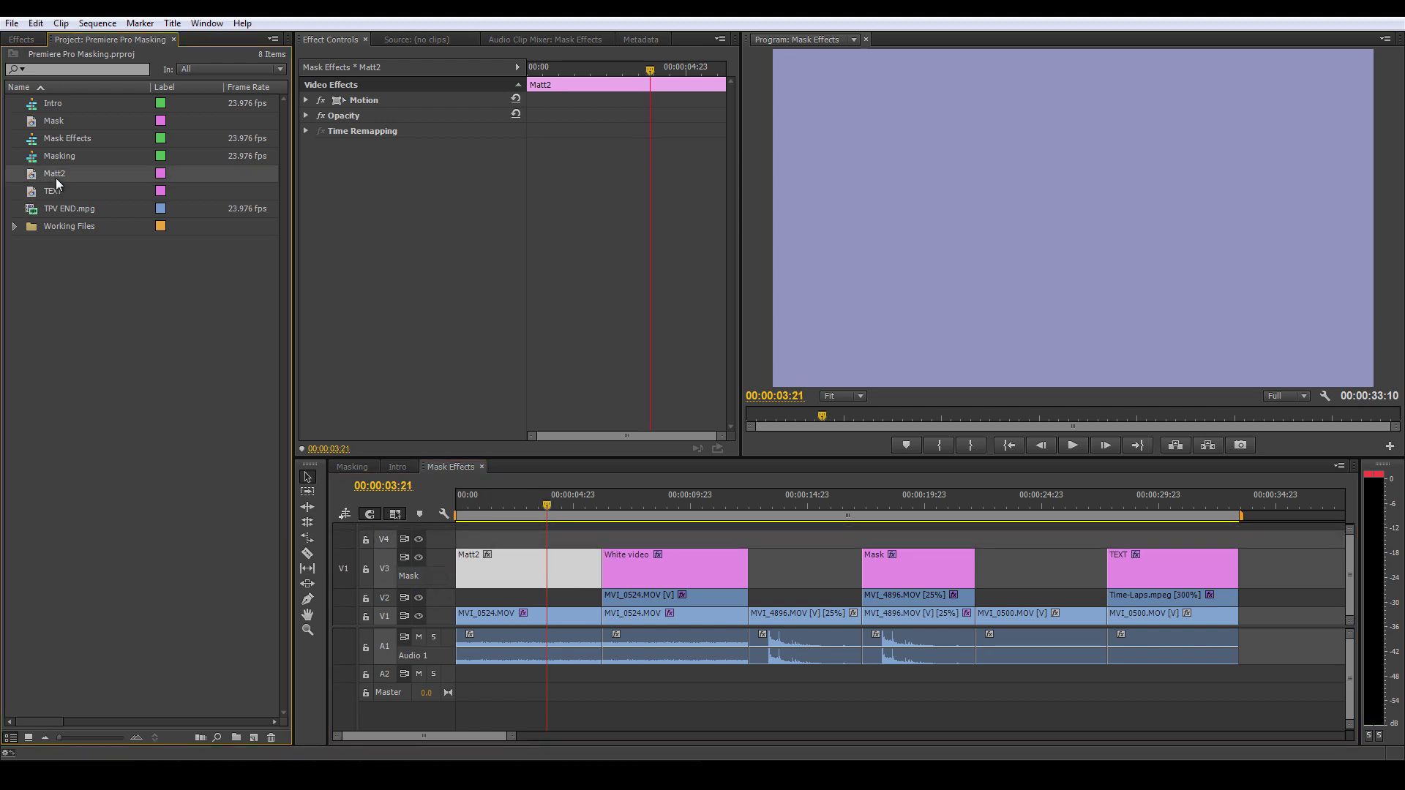
right_click(56, 182)
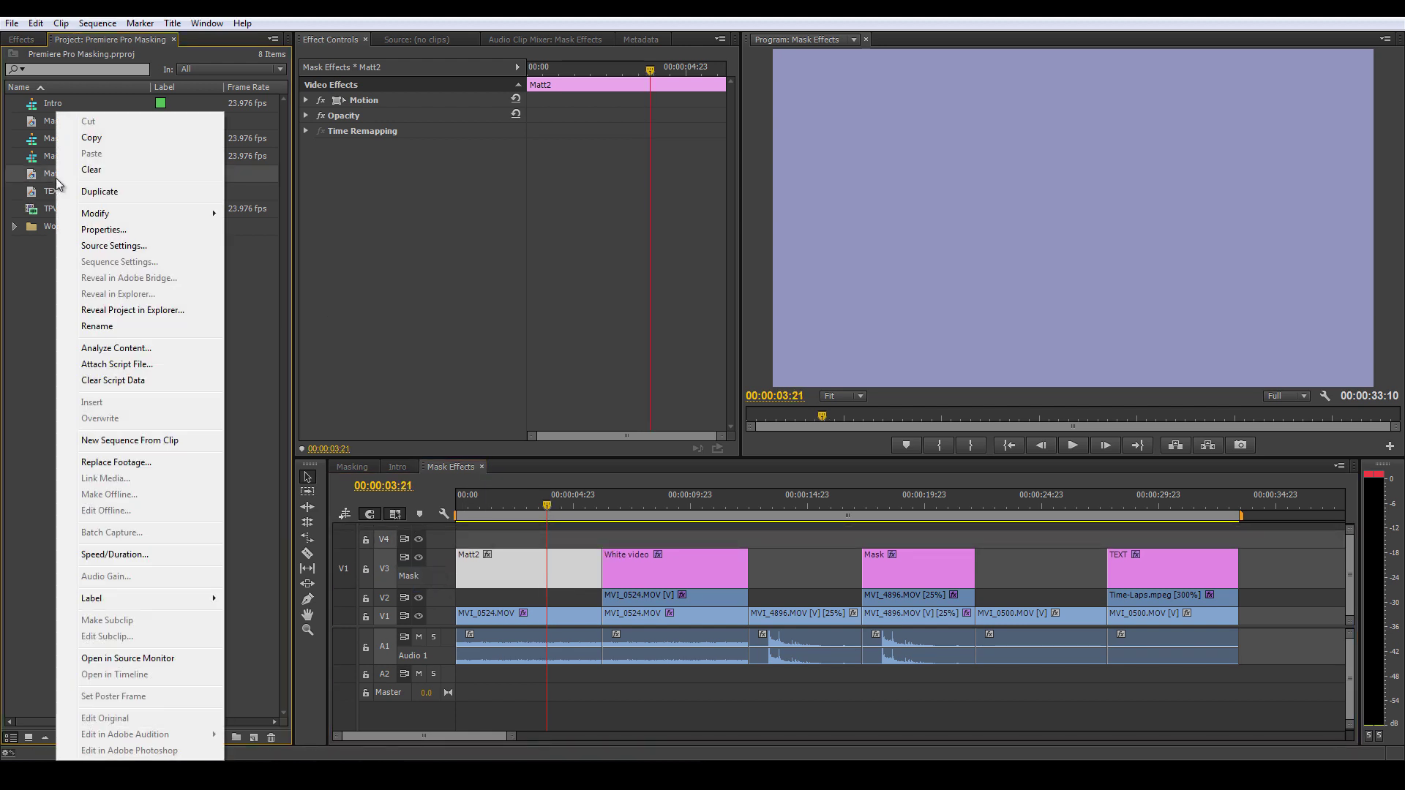
left_click(102, 329)
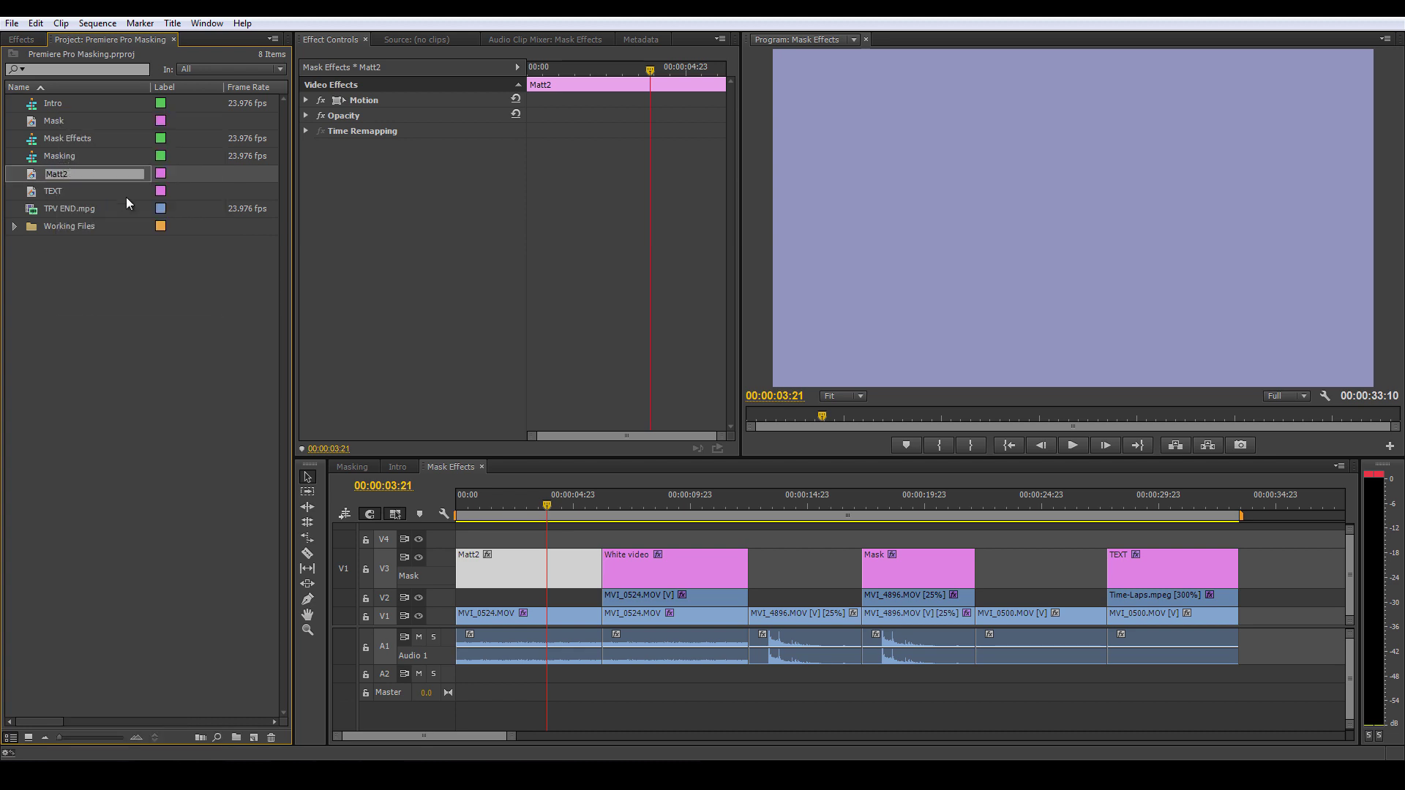
type("e")
key("Return")
left_click(59, 175)
type("F-off")
left_click(142, 410)
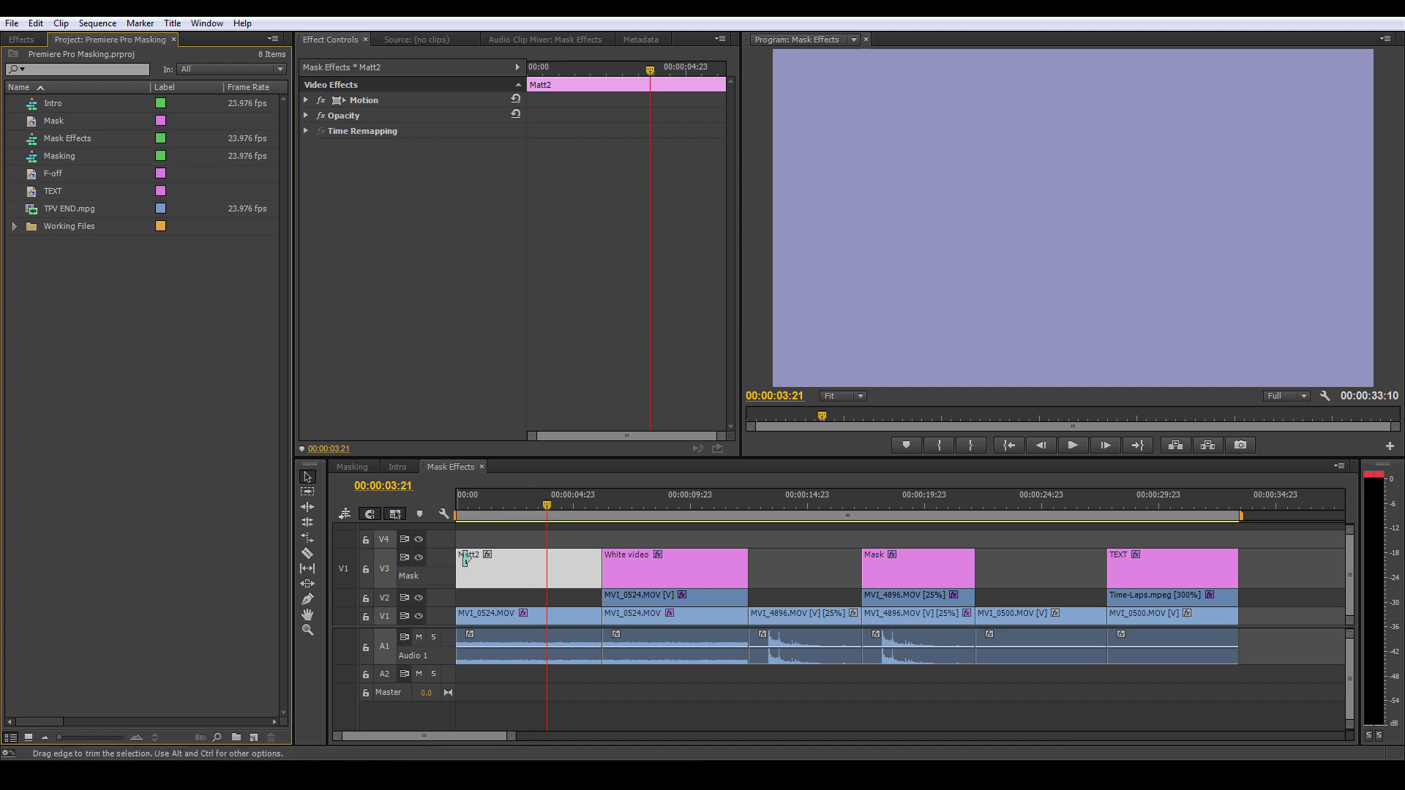
Replace the Matt2 clip on V3 with the F-off matte above the first fountain clip
key("Delete")
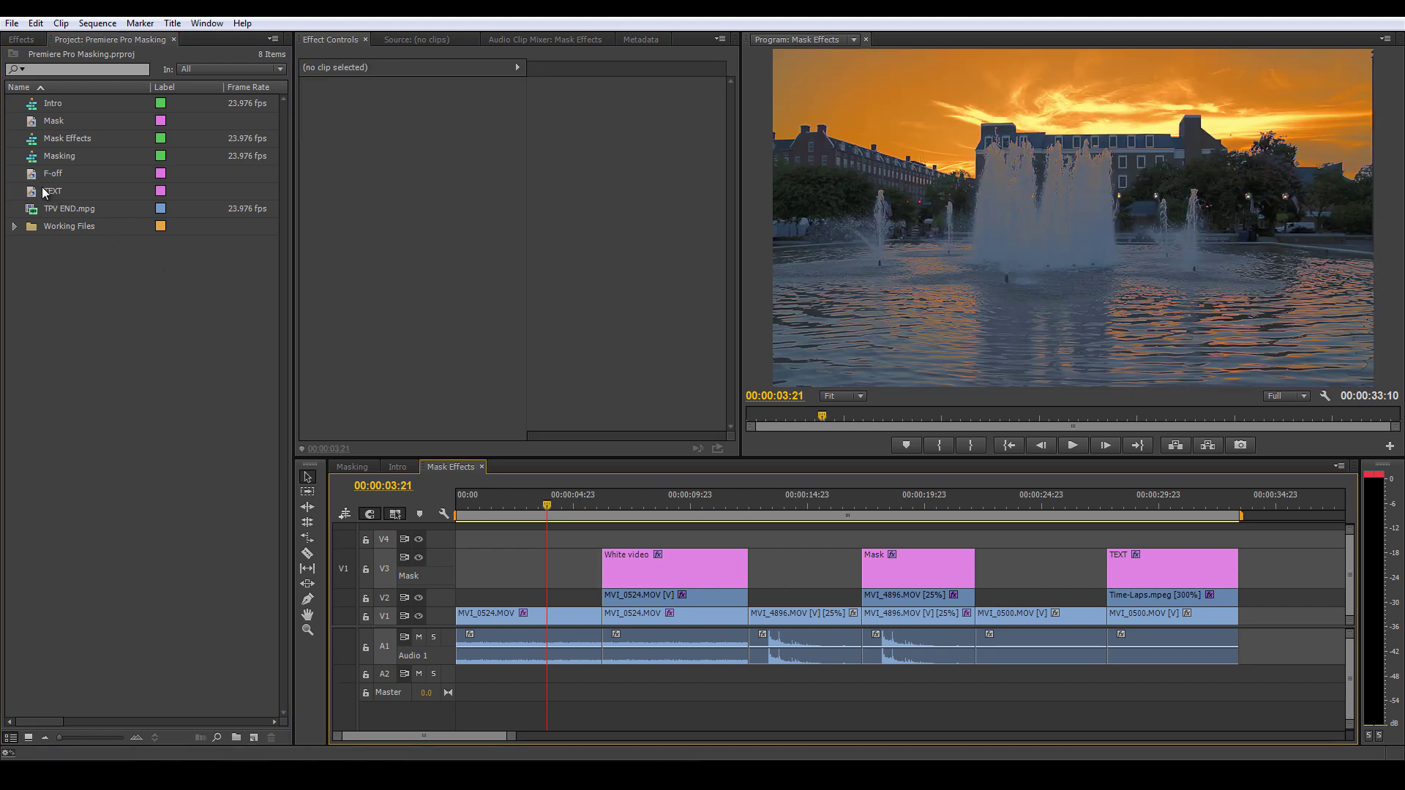
left_click_drag(33, 173, 468, 569)
left_click(491, 508)
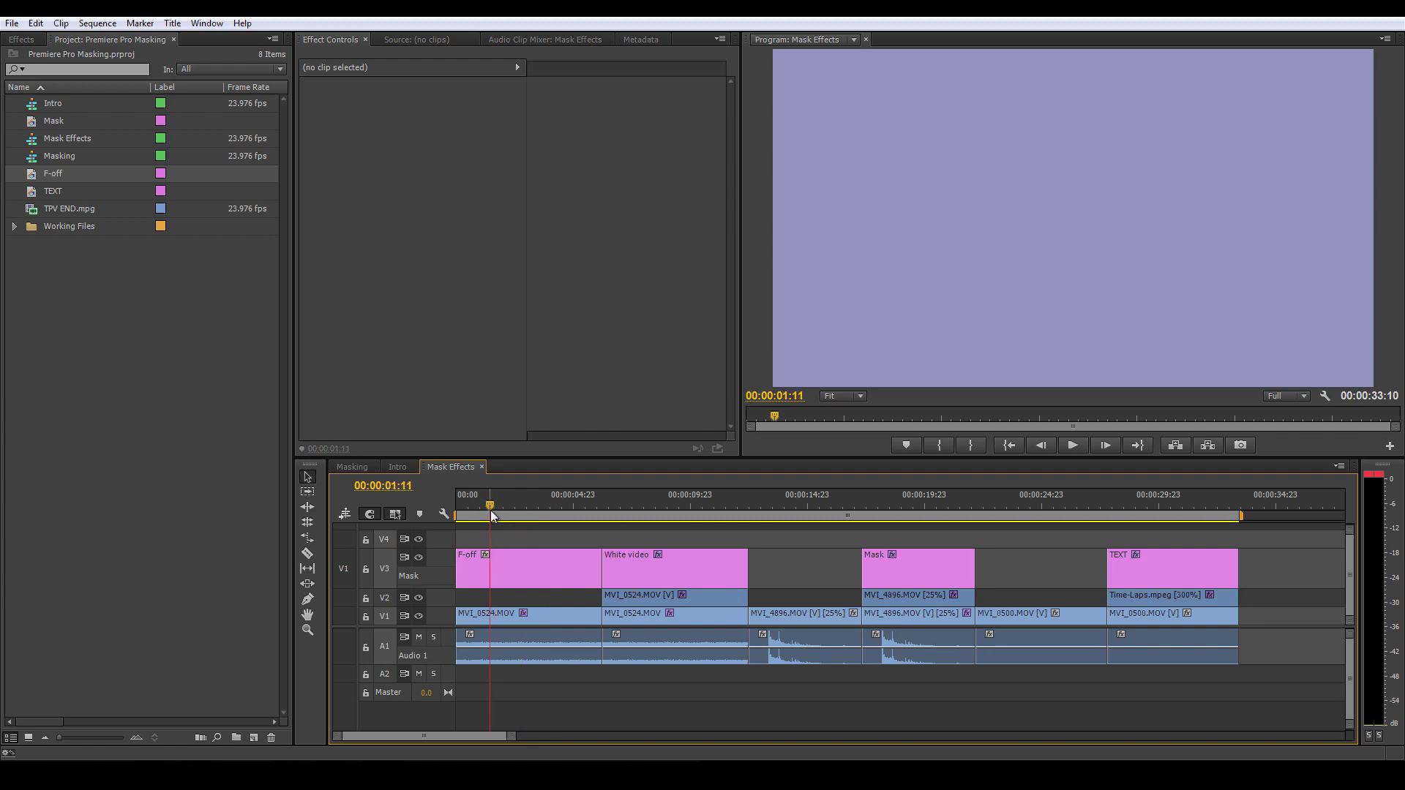
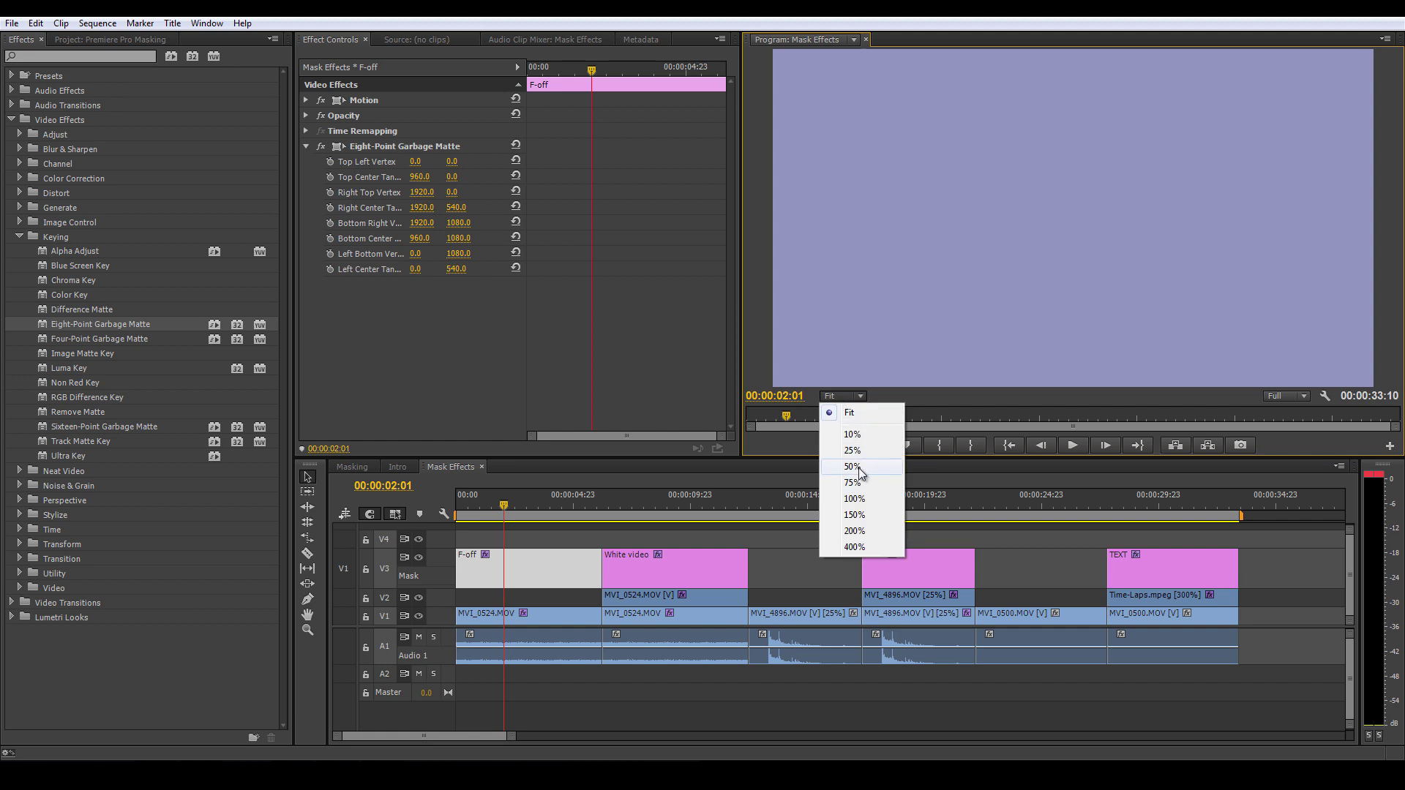
Move the F-off clip's Eight-Point Garbage Matte points: left bottom to about -792, 680, bottom center to -24, 1100, bottom right to 1988, 1100
left_click(859, 465)
left_click(833, 398)
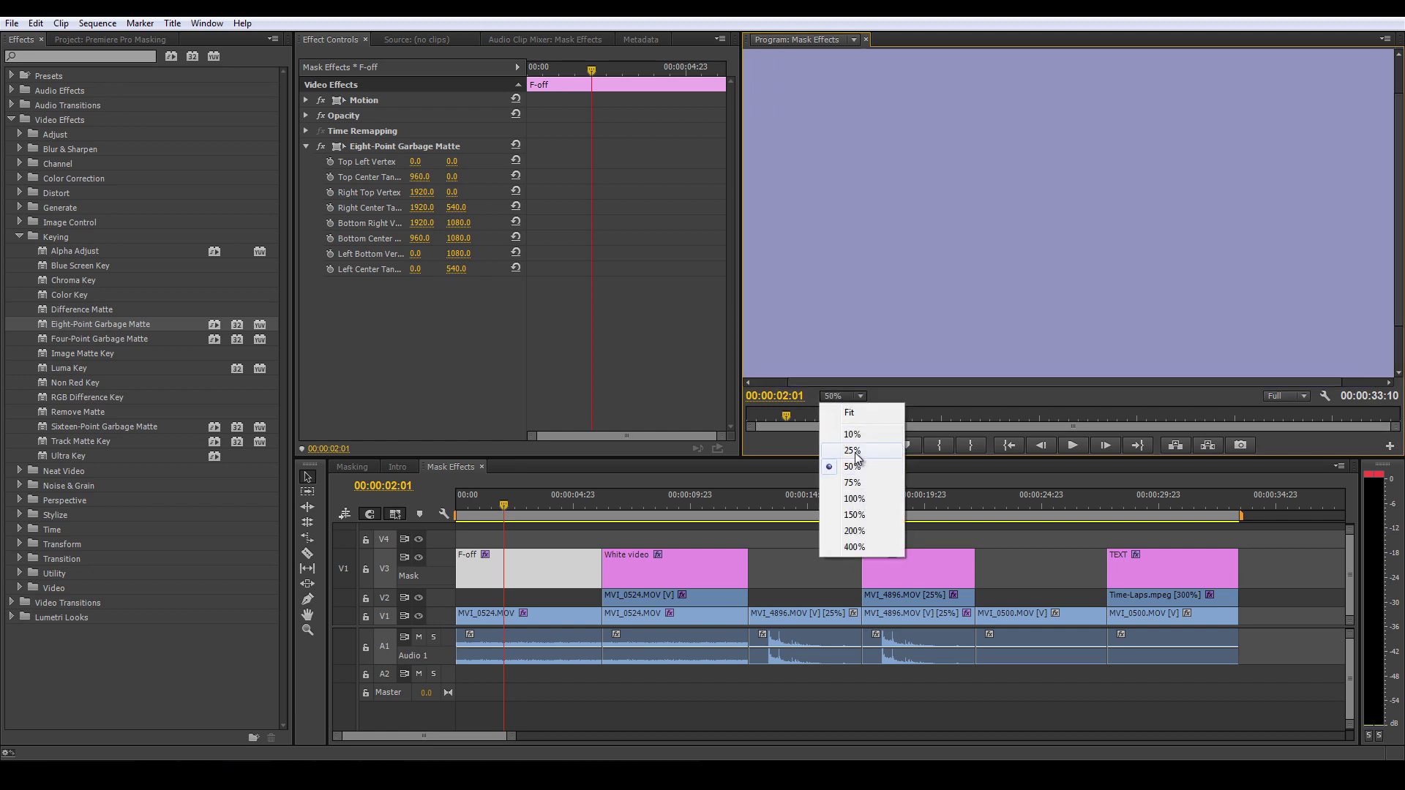
left_click(856, 446)
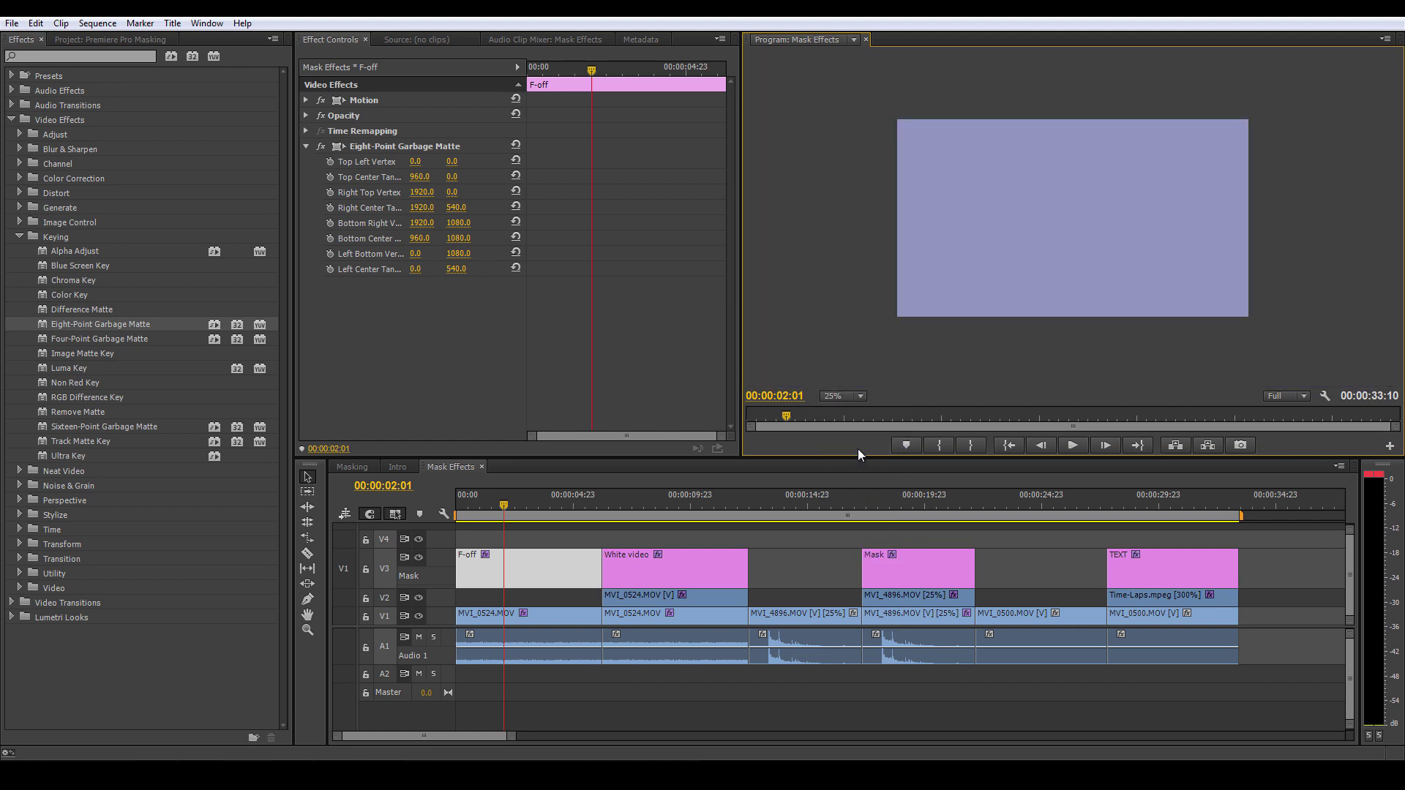
left_click(337, 146)
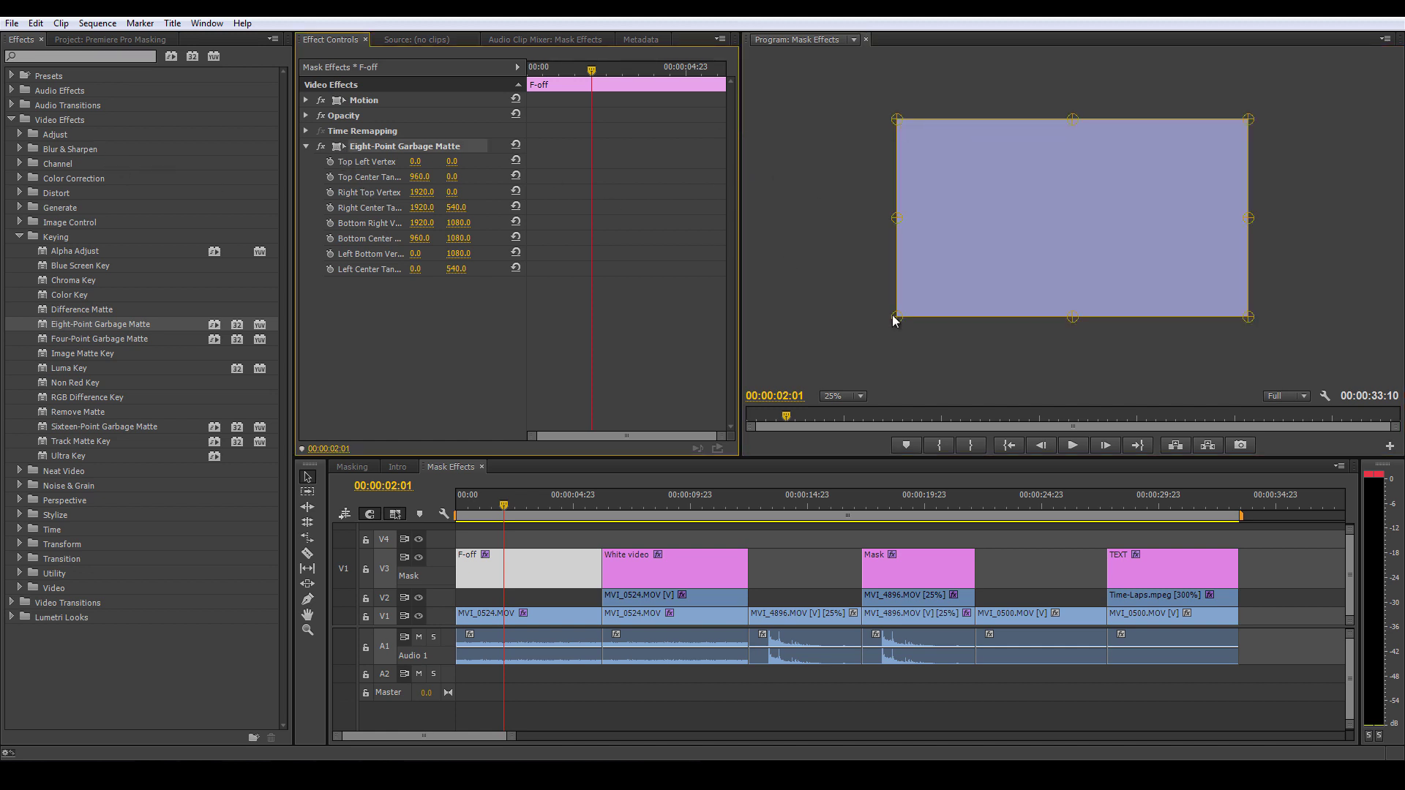
left_click_drag(897, 317, 753, 244)
left_click_drag(1072, 317, 892, 321)
left_click_drag(1249, 317, 1260, 321)
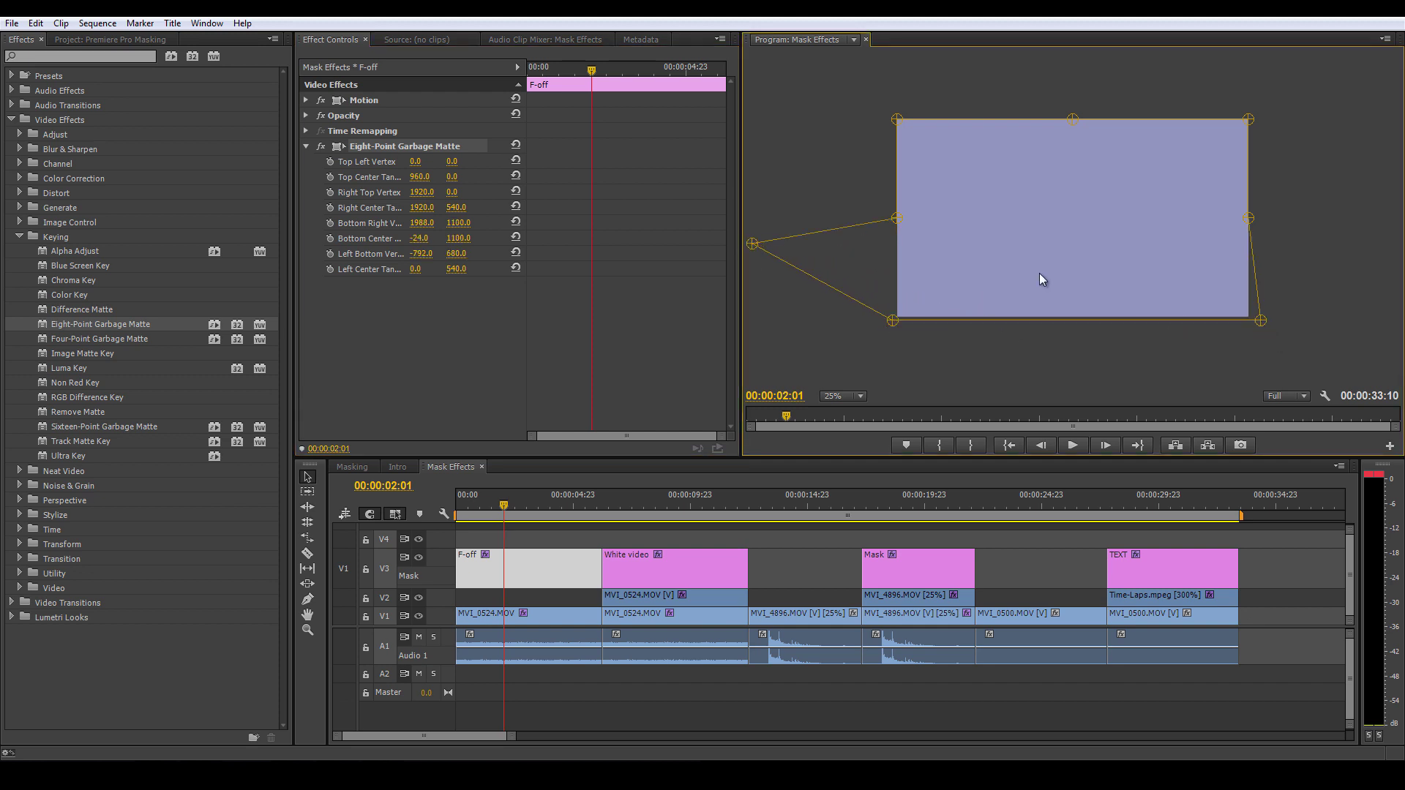
Move the F-off garbage matte's top left point to 472, -20, left center to 176, 60 and left bottom to -68, 140
left_click_drag(898, 219, 905, 172)
left_click_drag(900, 118, 984, 116)
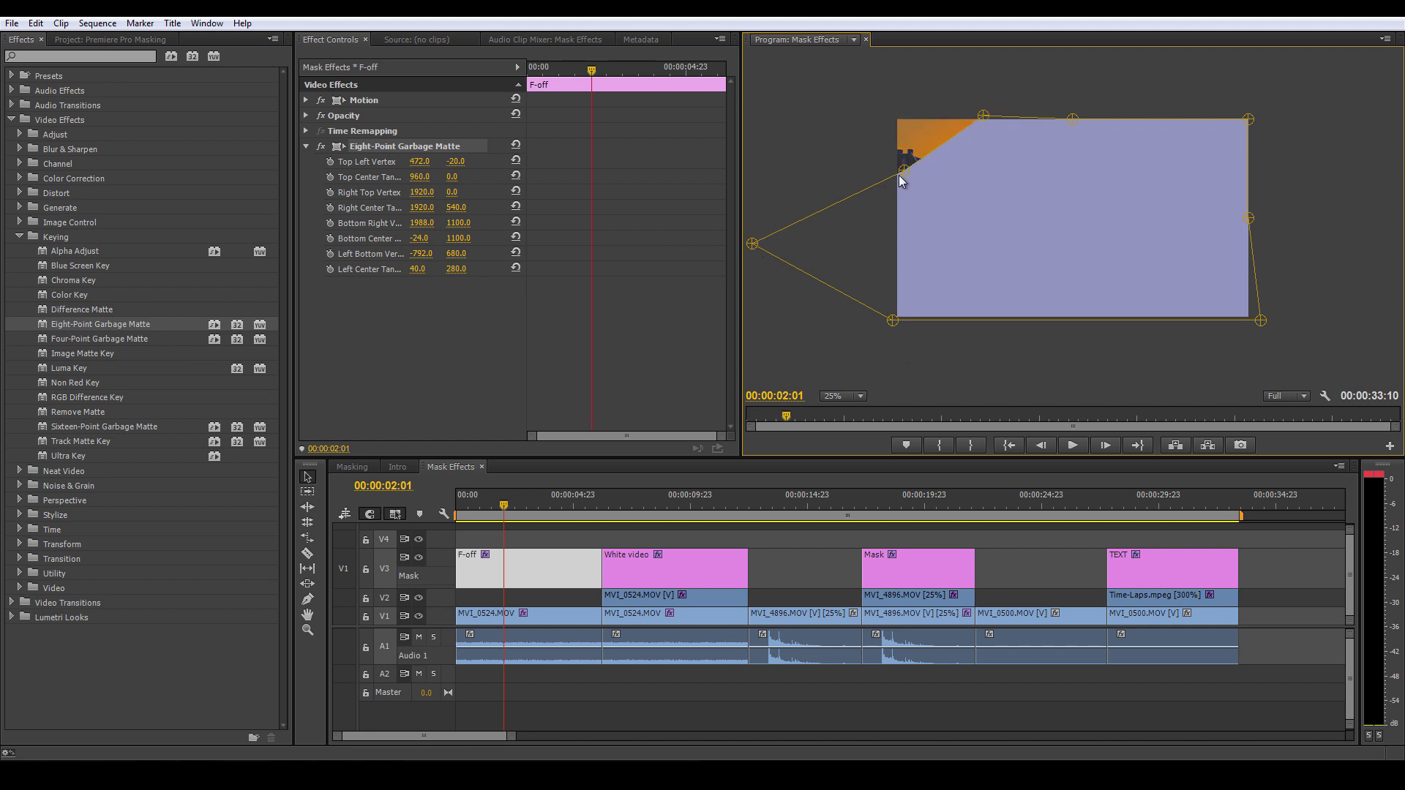
left_click_drag(914, 157, 939, 116)
left_click_drag(753, 243, 884, 144)
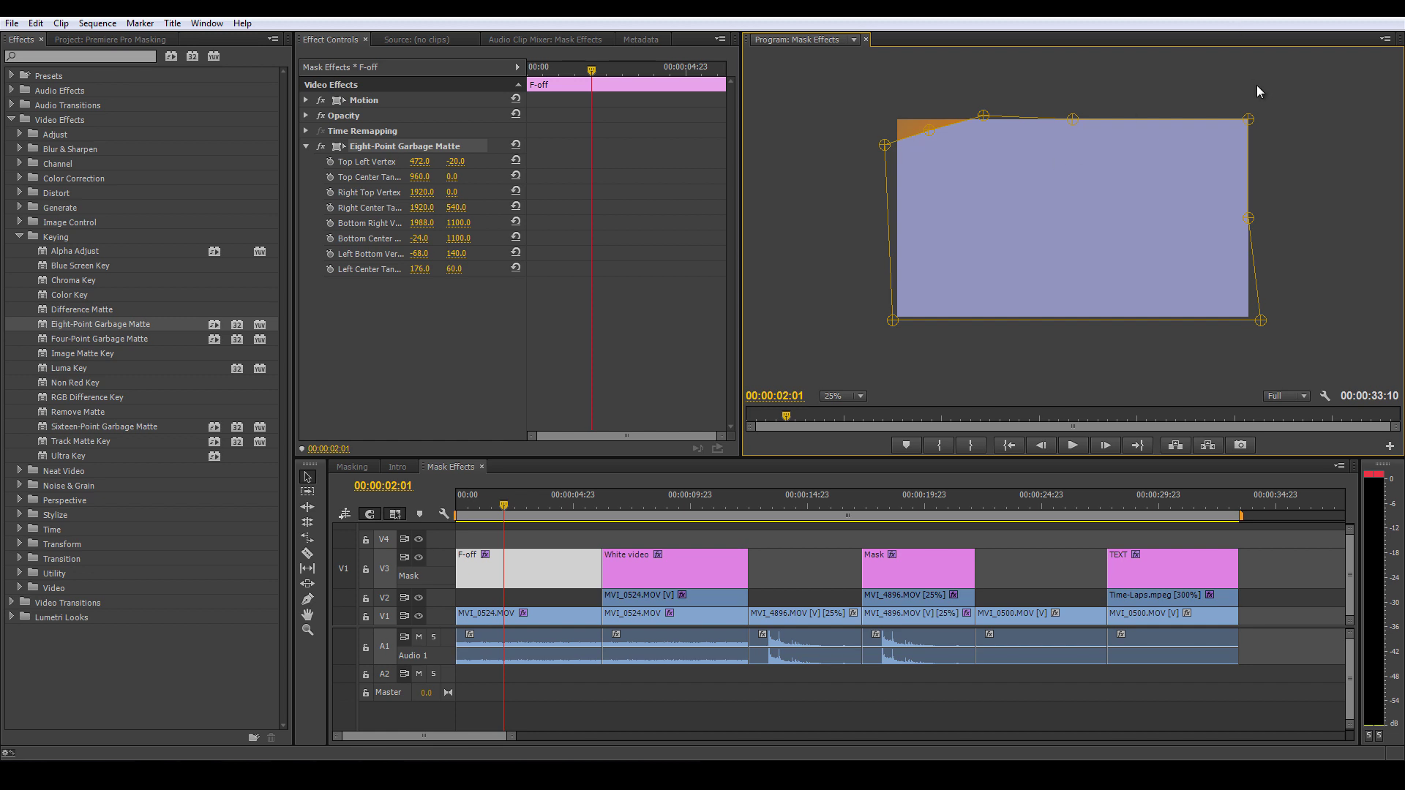
Move F-off's matte points: right center to 2016, 488, right top to 1904, 208 and top left to 524, 292
left_click_drag(1259, 216, 1270, 210)
left_click_drag(1250, 117, 1249, 157)
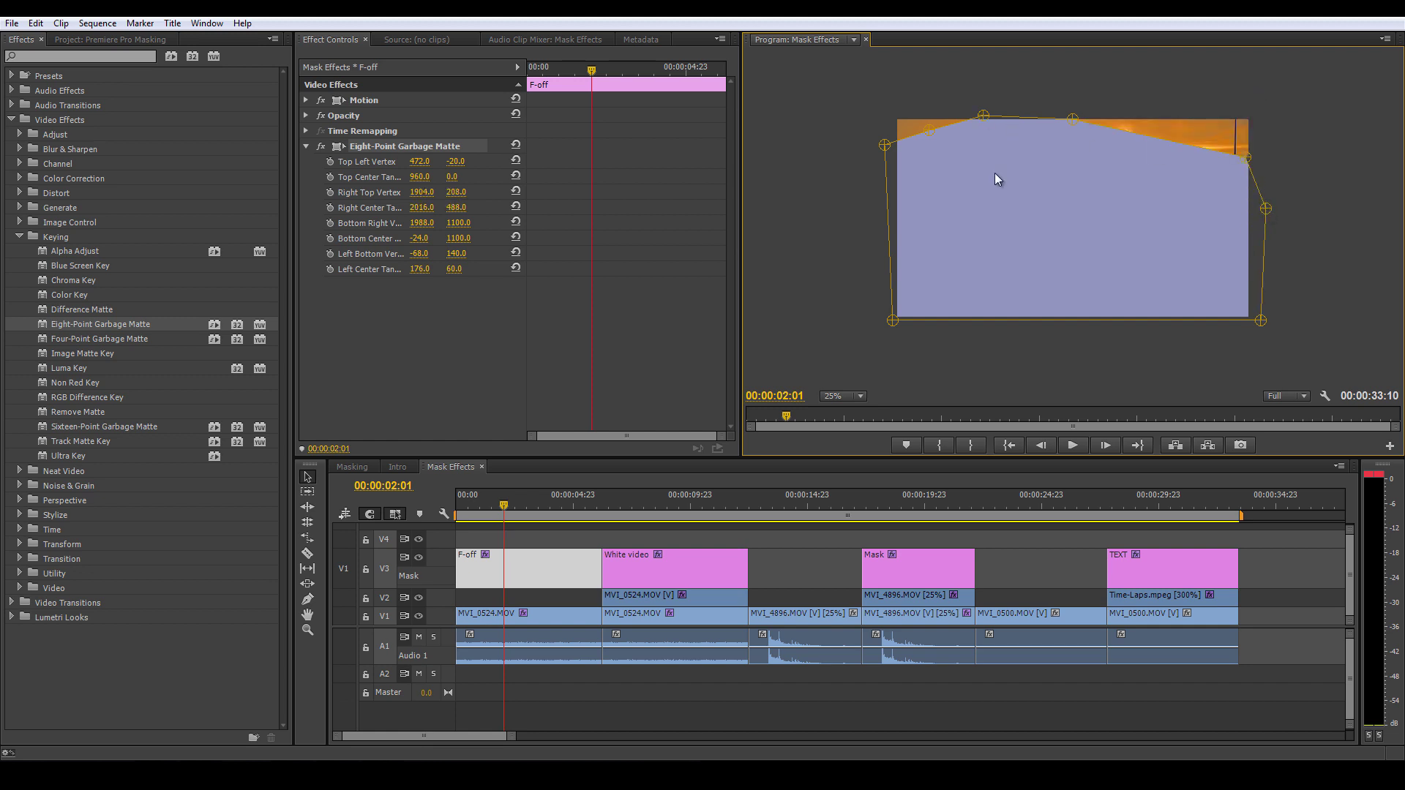
left_click_drag(982, 115, 993, 172)
left_click(926, 134)
Enable keyframing for all eight Eight-Point Garbage Matte points of the F-off clip at 00:00:00:00
left_click(506, 556)
left_click(337, 146)
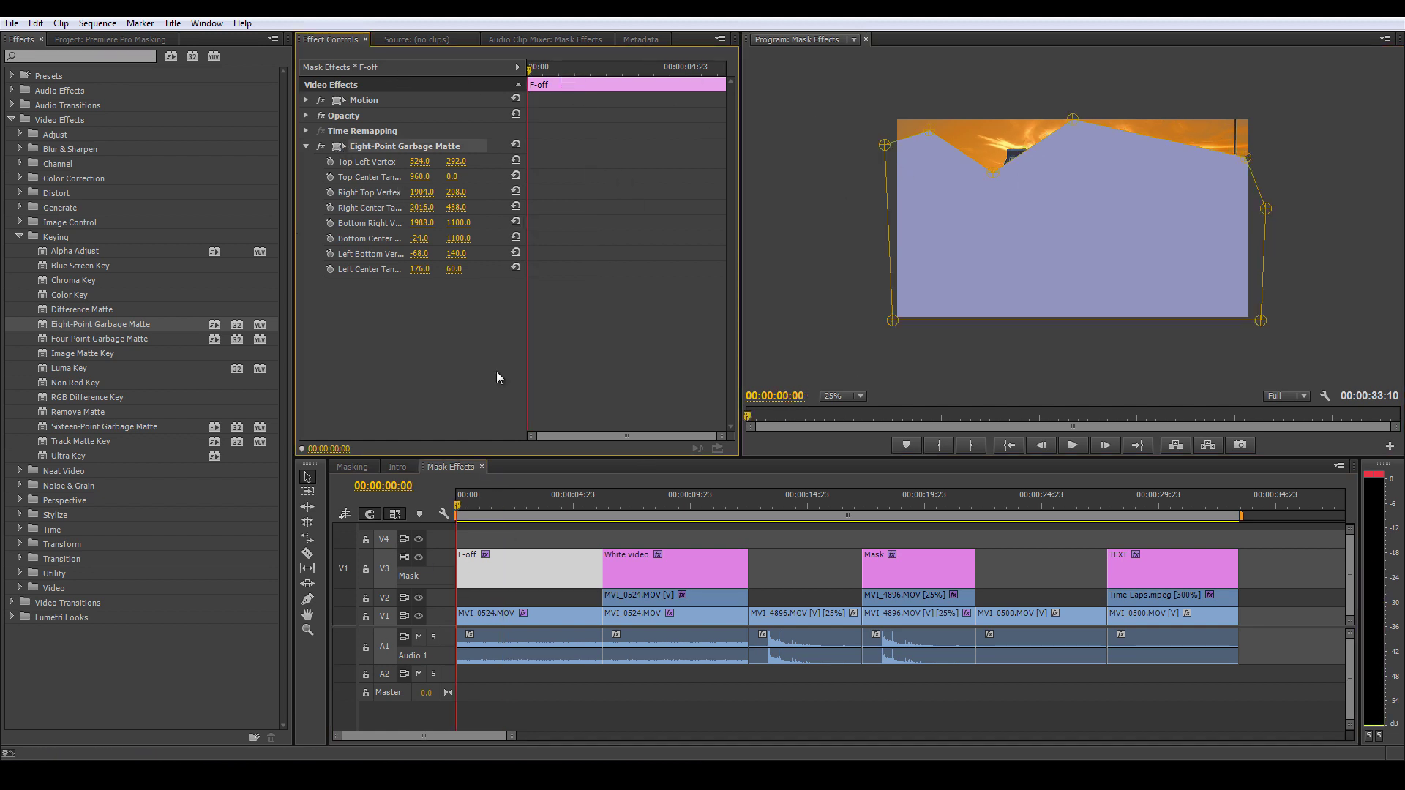
key("Home")
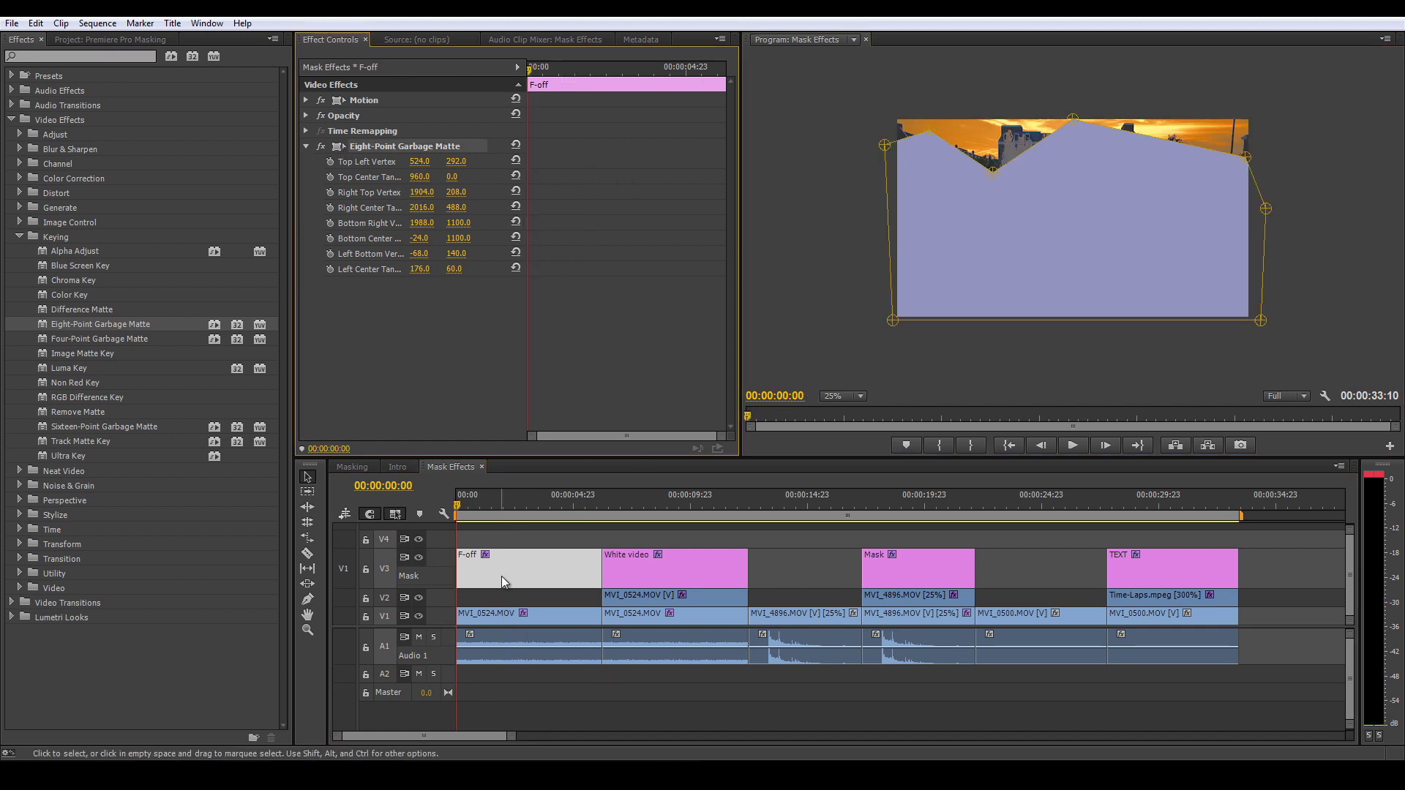
left_click(330, 208)
left_click(330, 223)
left_click(380, 289)
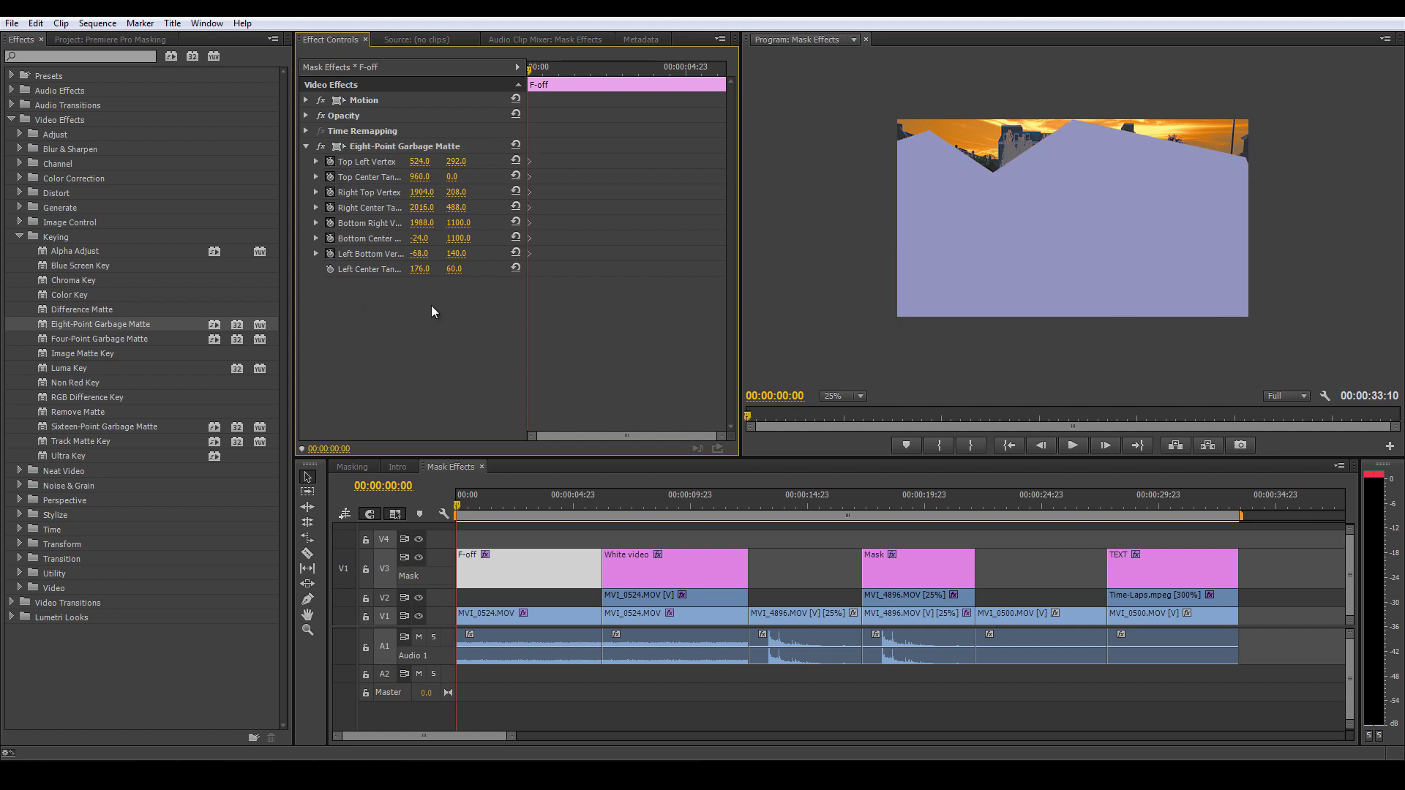
left_click(329, 268)
At the clip start, move F-off's top left matte point to 528, 224, left center to 168, 172 and left bottom to -56, 44
left_click(339, 148)
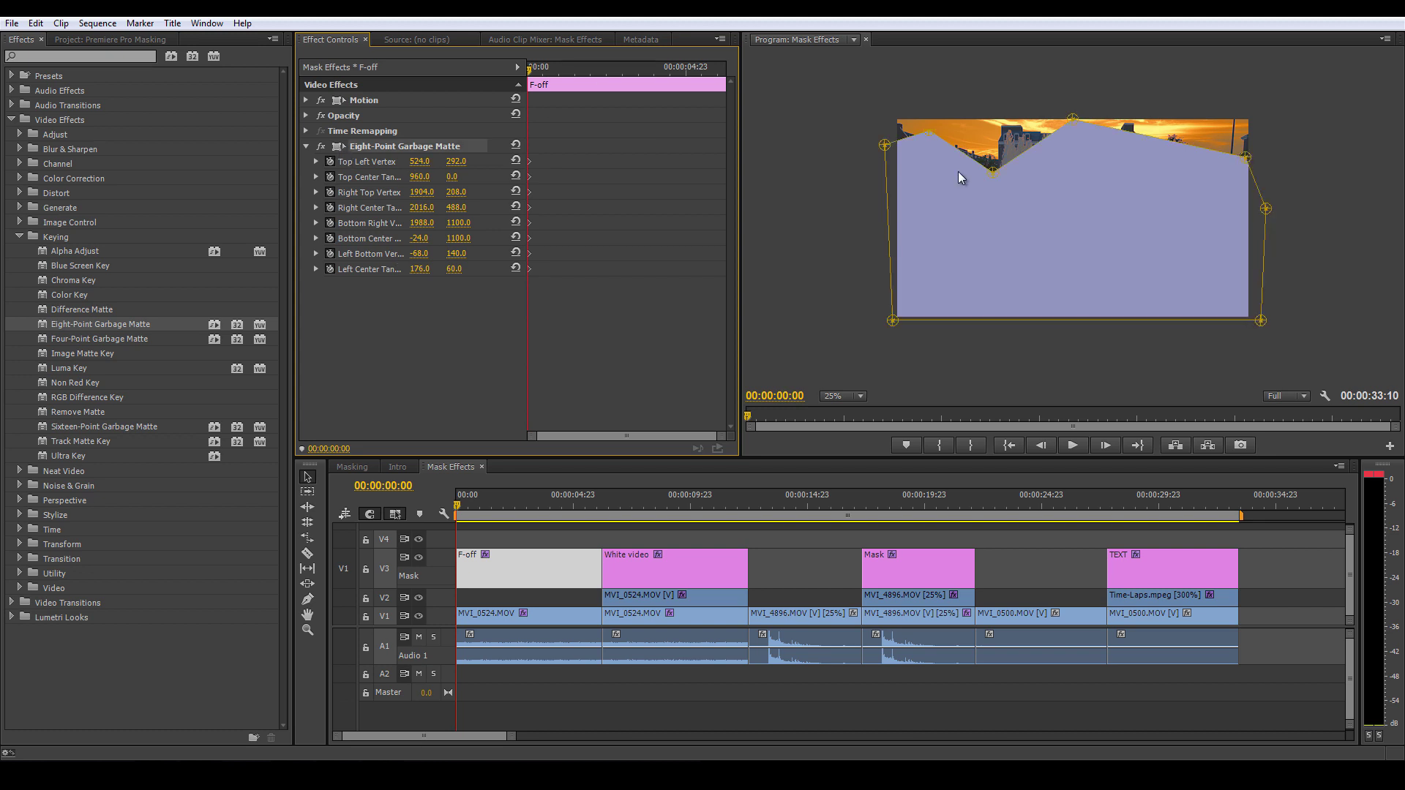
left_click_drag(995, 170, 996, 160)
left_click_drag(884, 145, 928, 150)
At the clip start, align F-off's top center matte point to 644, 136, right top to 1228, 144 and right center to 2016, 324
left_click_drag(1073, 119, 1017, 145)
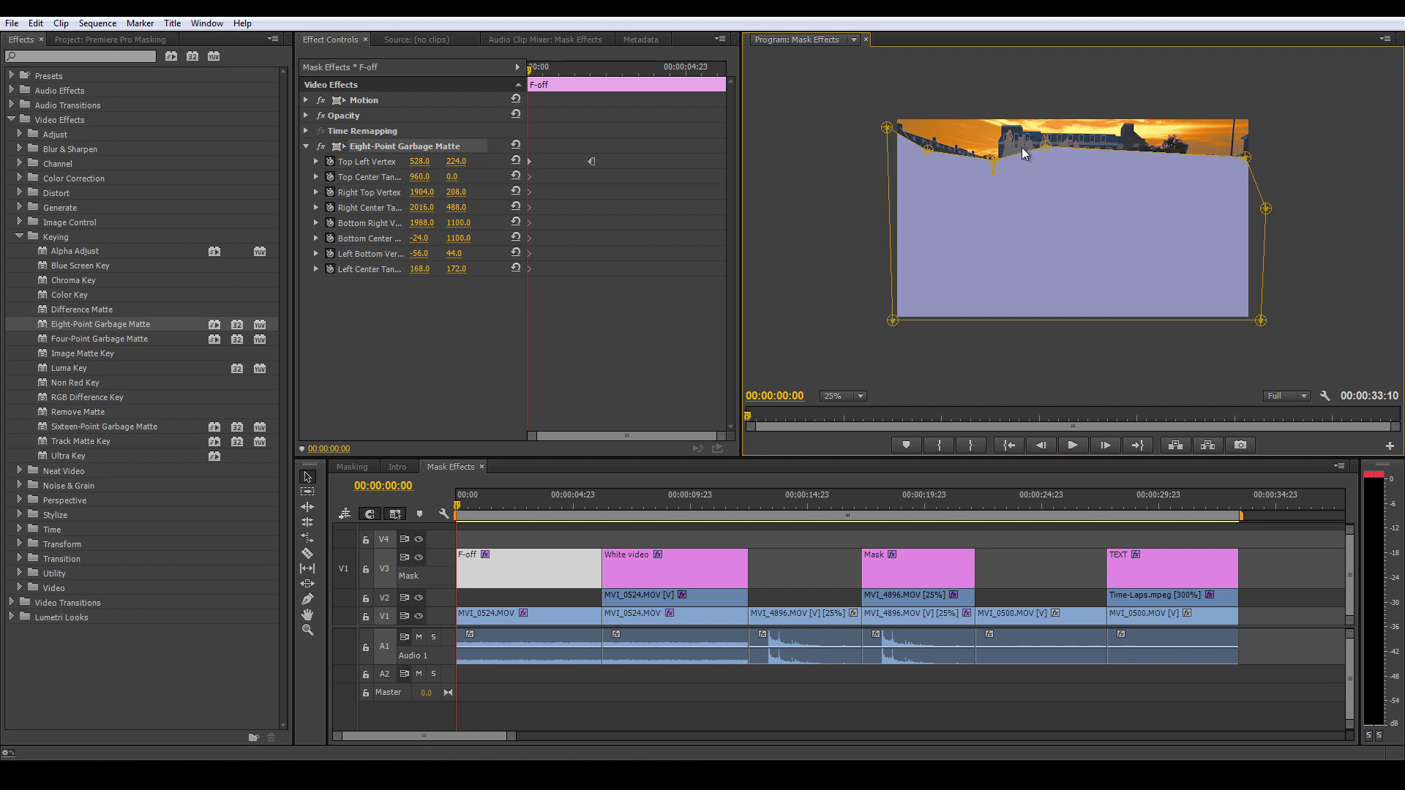
left_click_drag(1246, 157, 1123, 146)
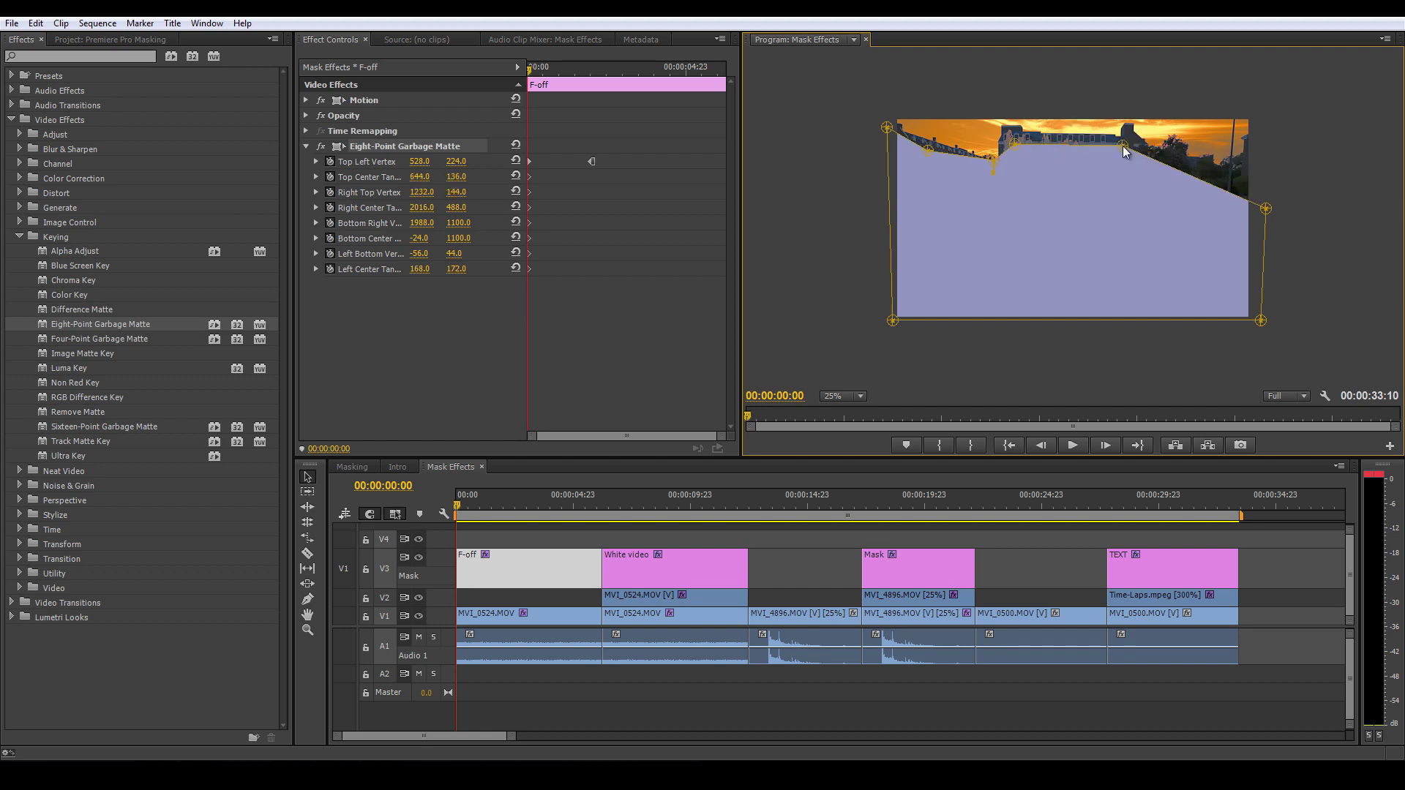
left_click_drag(1266, 208, 1266, 178)
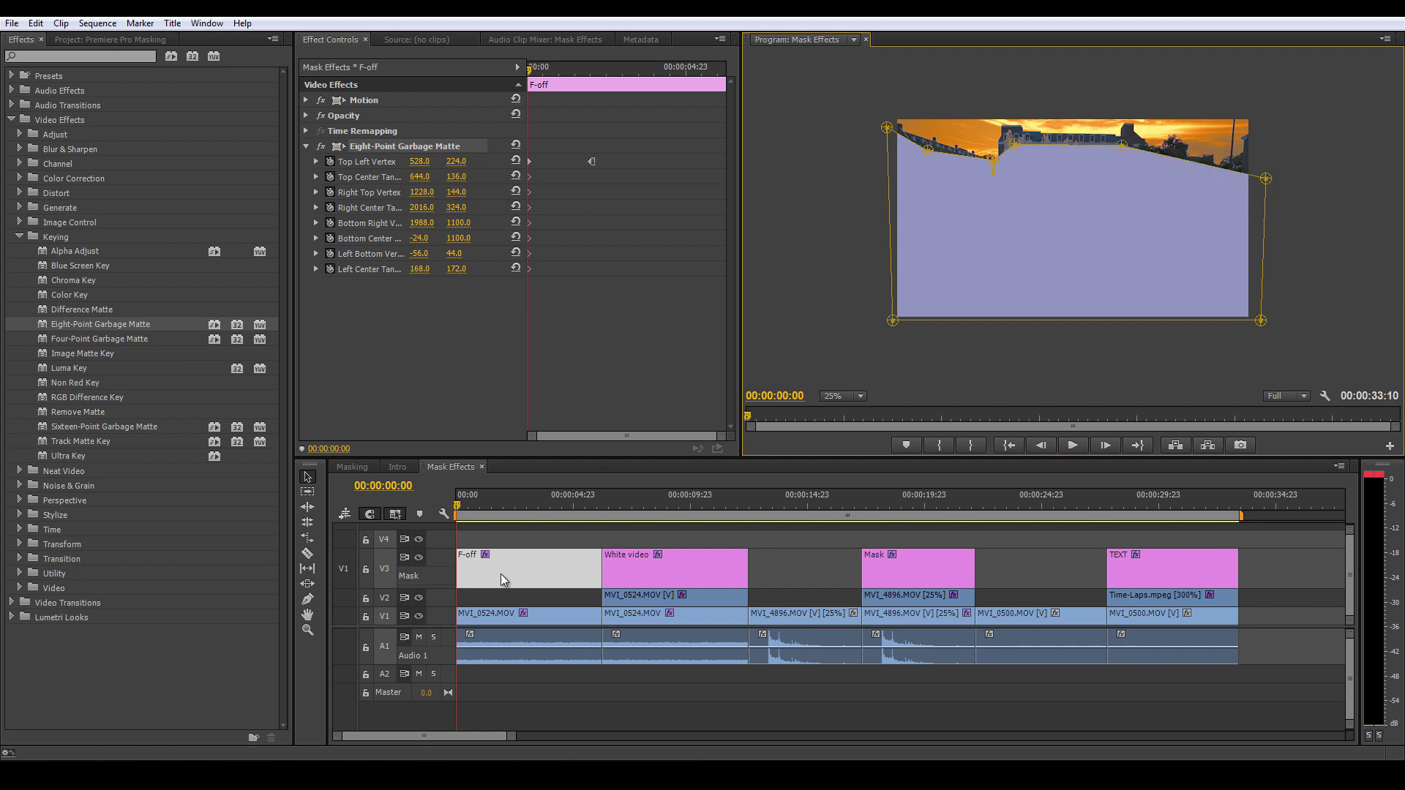
At 00:00:05:08, lower F-off's upper and side matte points to the skyline, with top center 696, 380, right top 1236, 360 and right center 1968, 468
left_click_drag(528, 68, 704, 71)
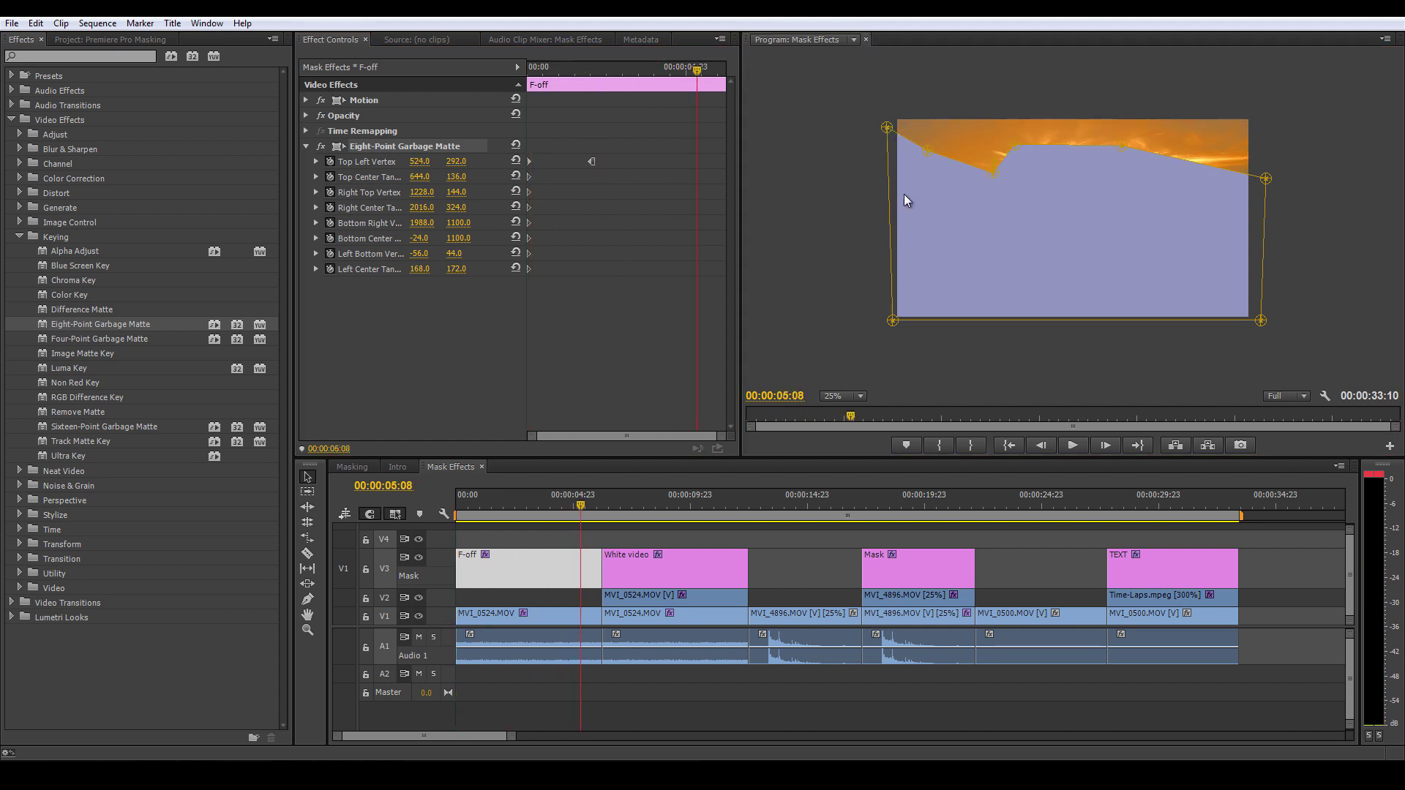
left_click_drag(928, 152, 1025, 185)
left_click_drag(1119, 147, 1123, 184)
left_click_drag(1265, 179, 1267, 210)
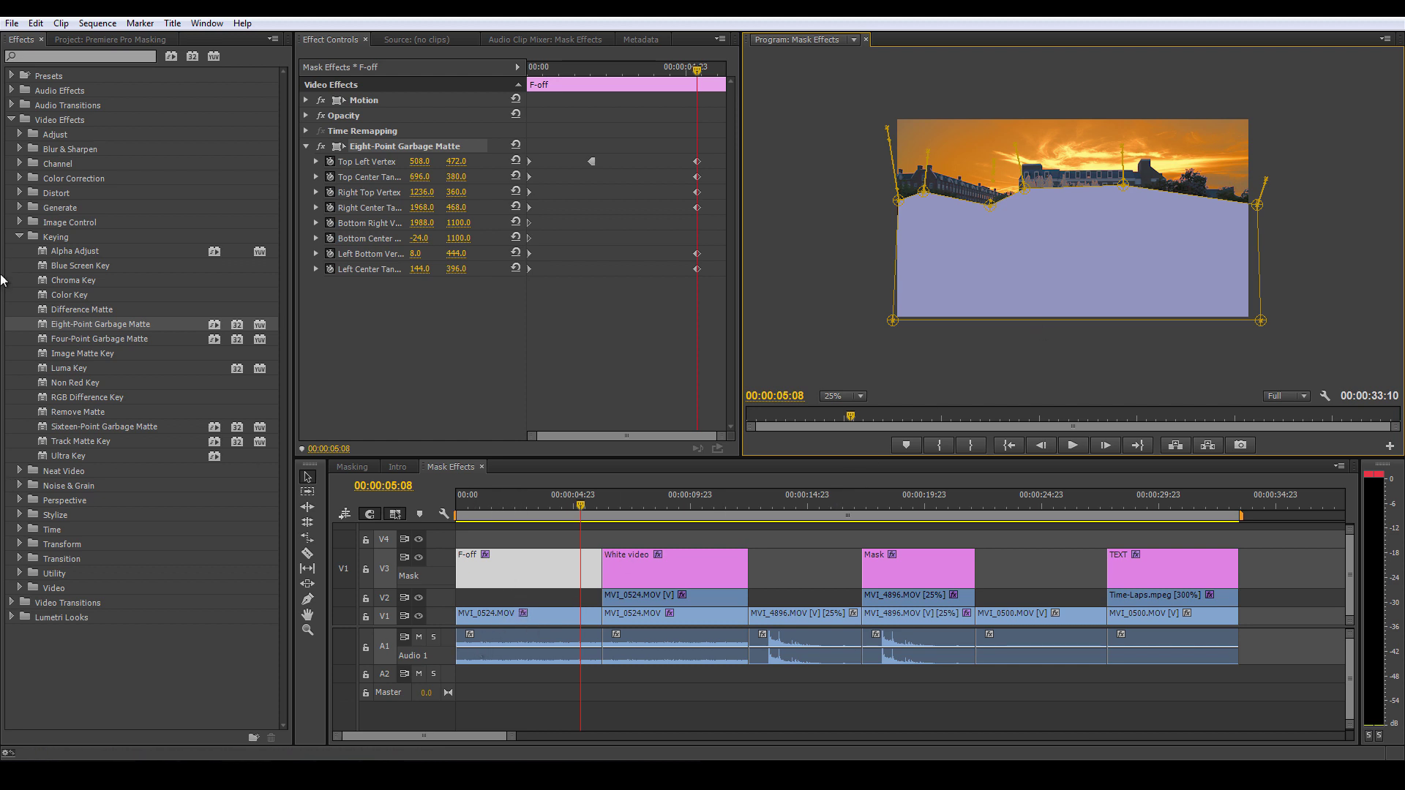
Apply Fast Blur to the F-off clip and set its Blurriness to 300
left_click(18, 233)
left_click(19, 149)
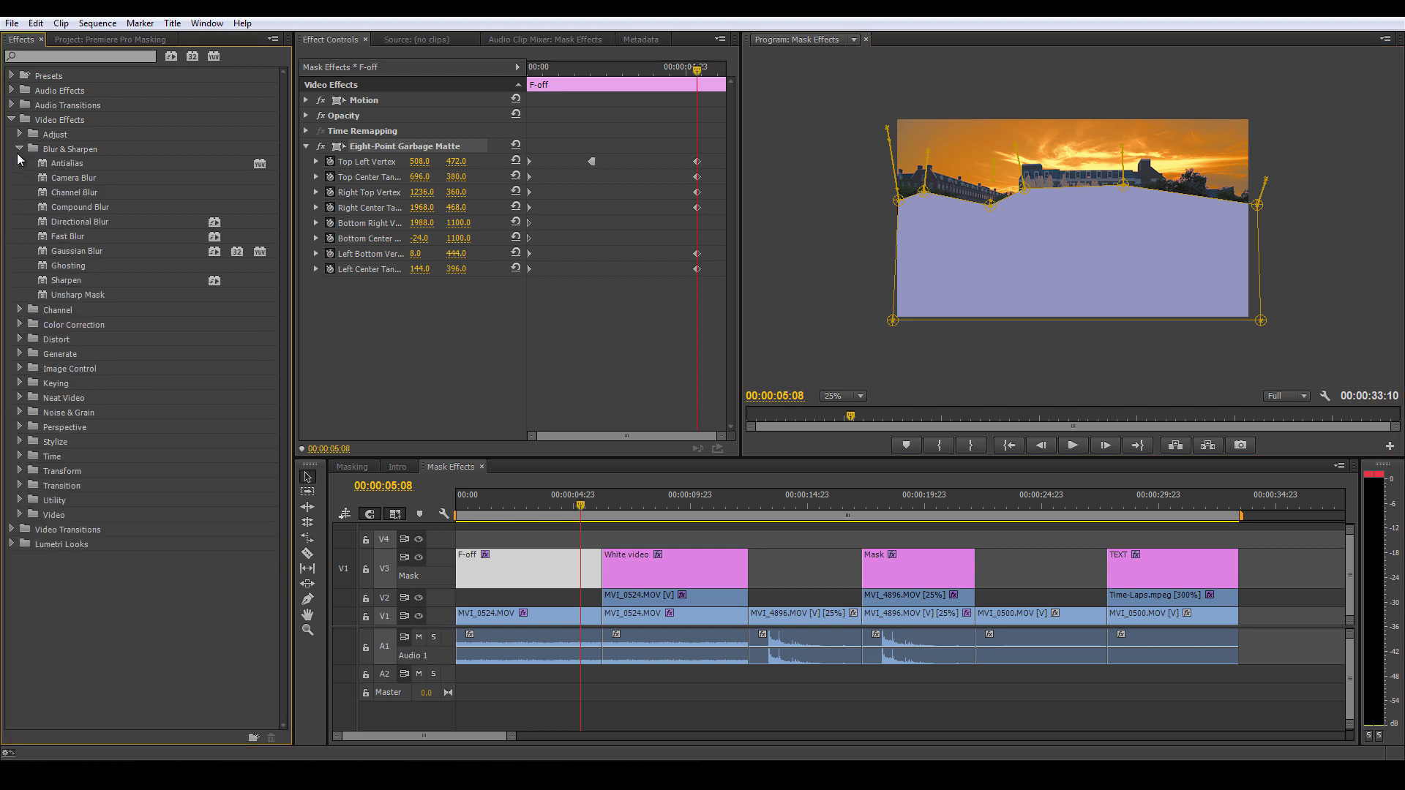
left_click_drag(44, 237, 599, 323)
left_click(316, 300)
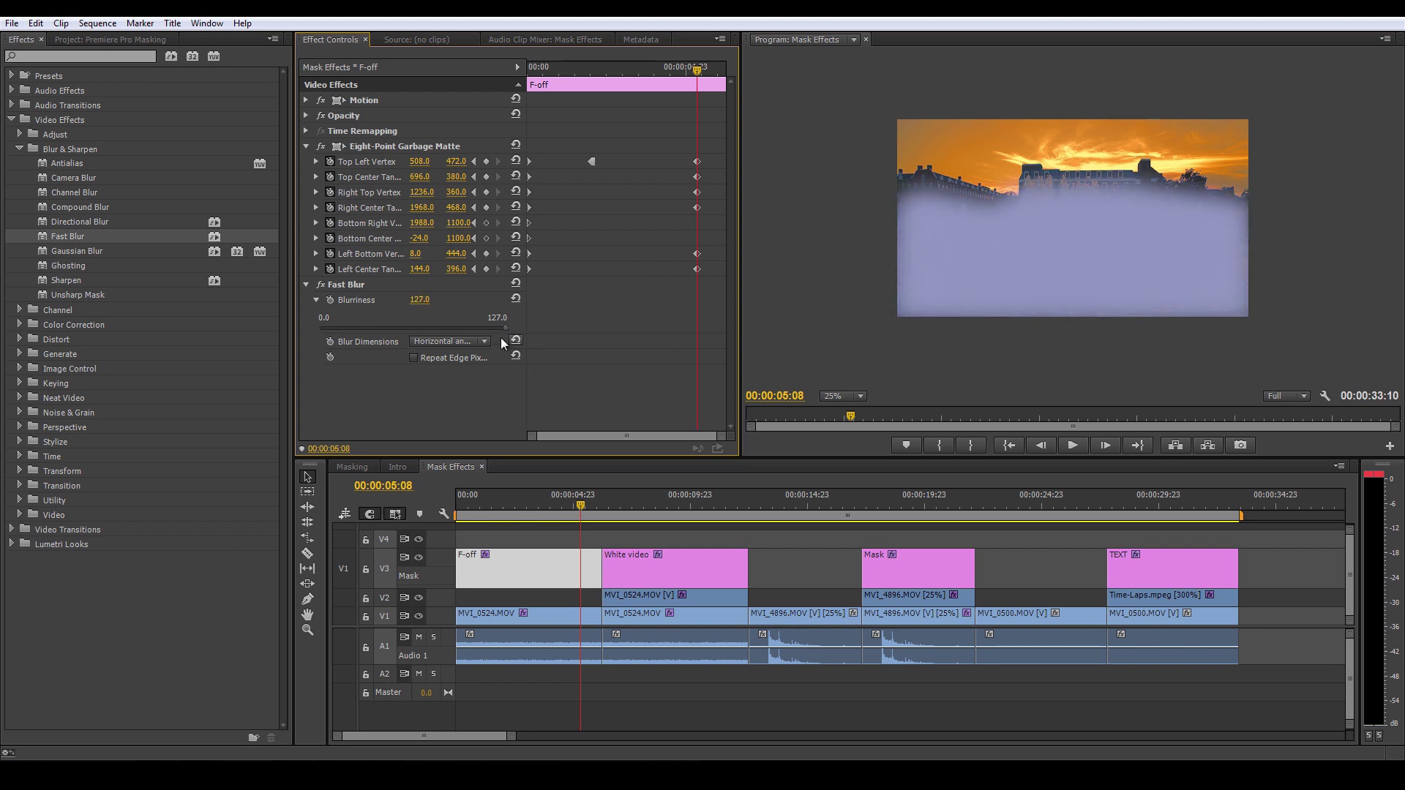
left_click_drag(504, 328, 595, 334)
left_click(419, 301)
type("5")
key("Return")
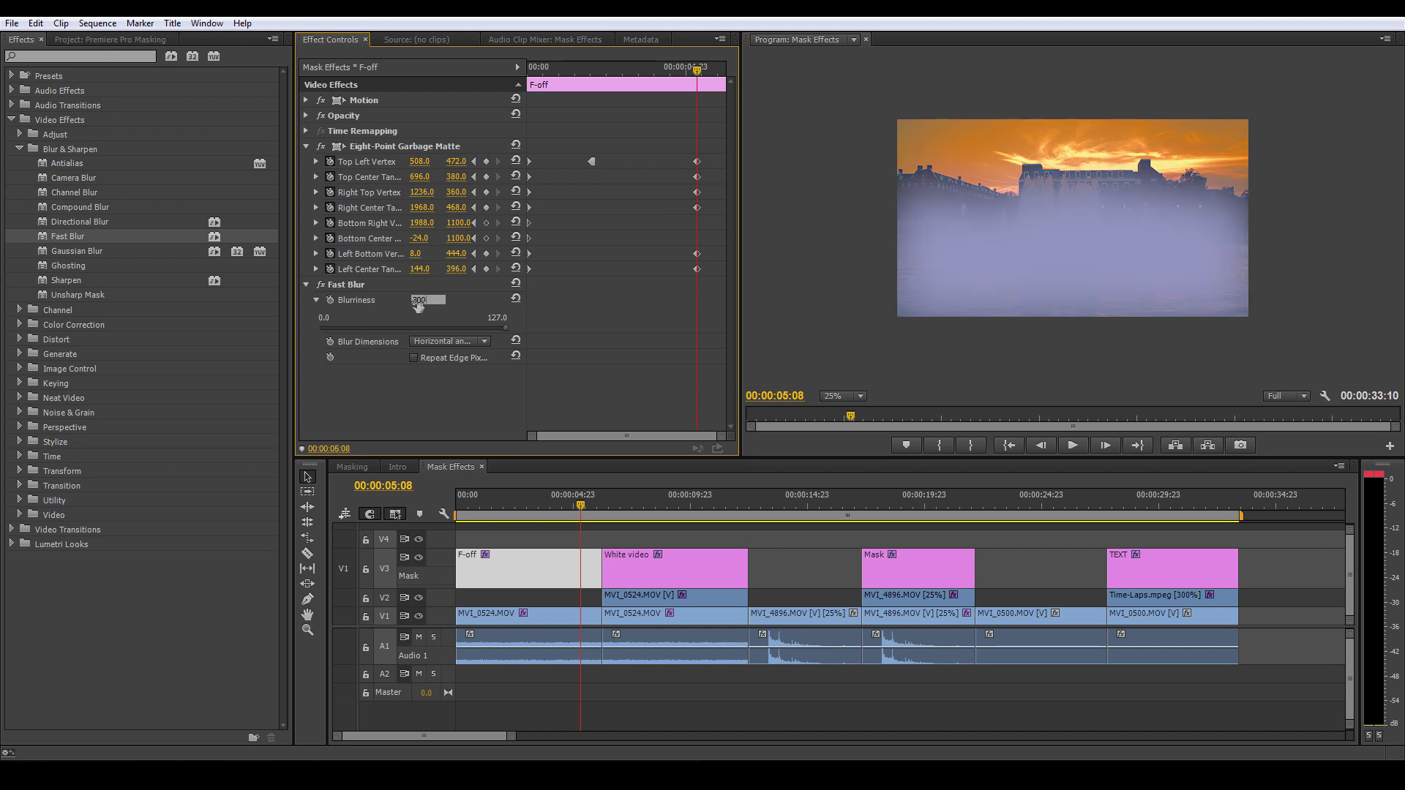
Turn on Repeat Edge Pixels for F-off's Fast Blur and preview the mask at 00:00:03:09
left_click(417, 359)
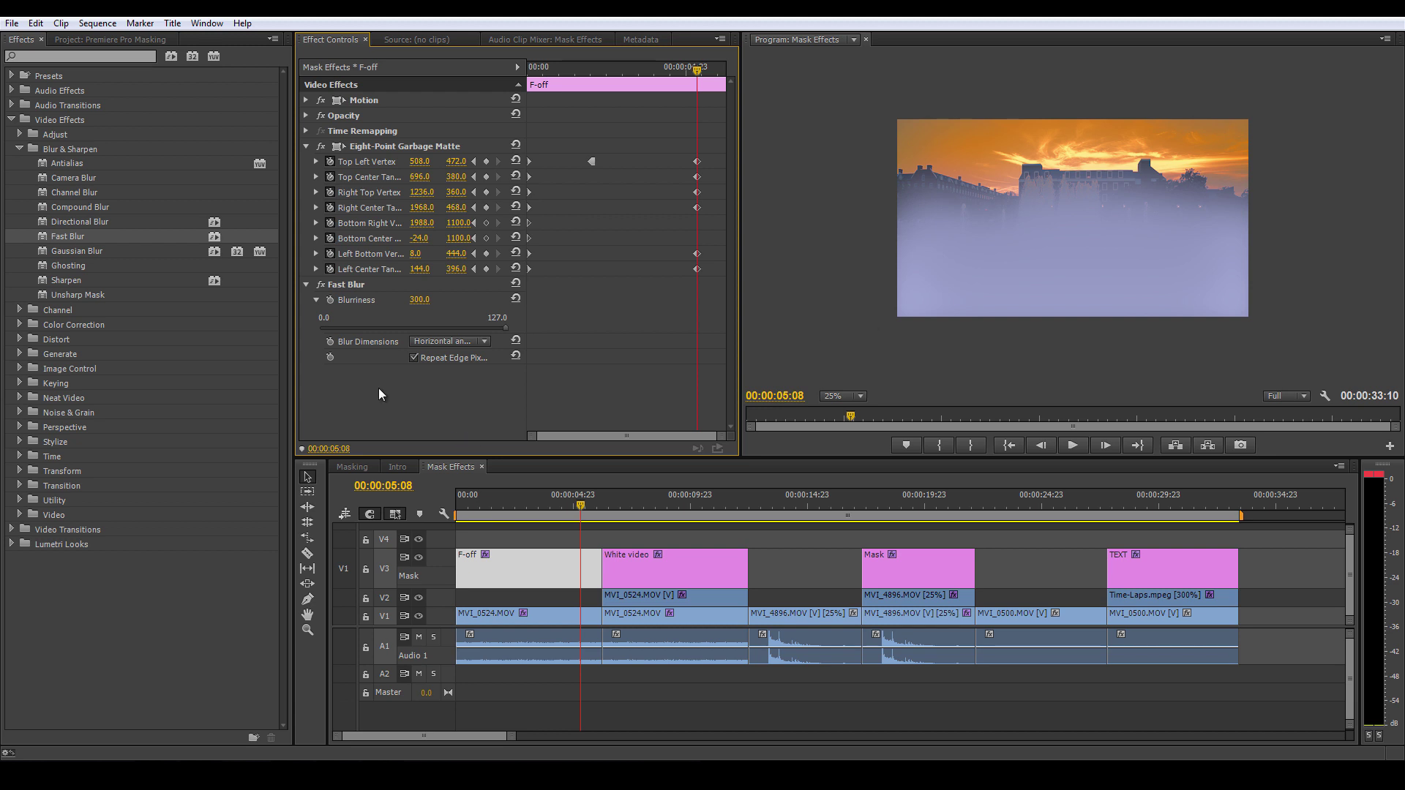
left_click(420, 358)
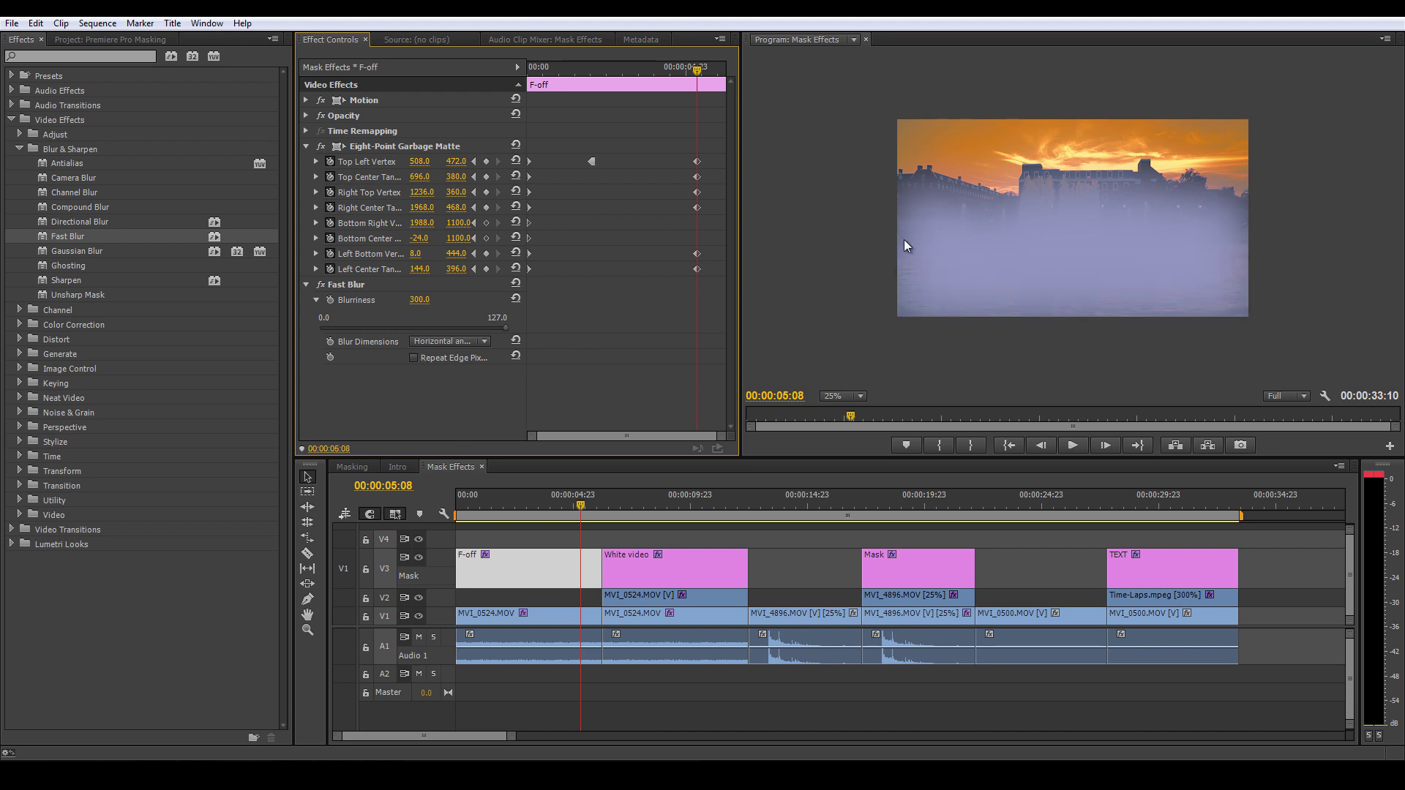
left_click(417, 359)
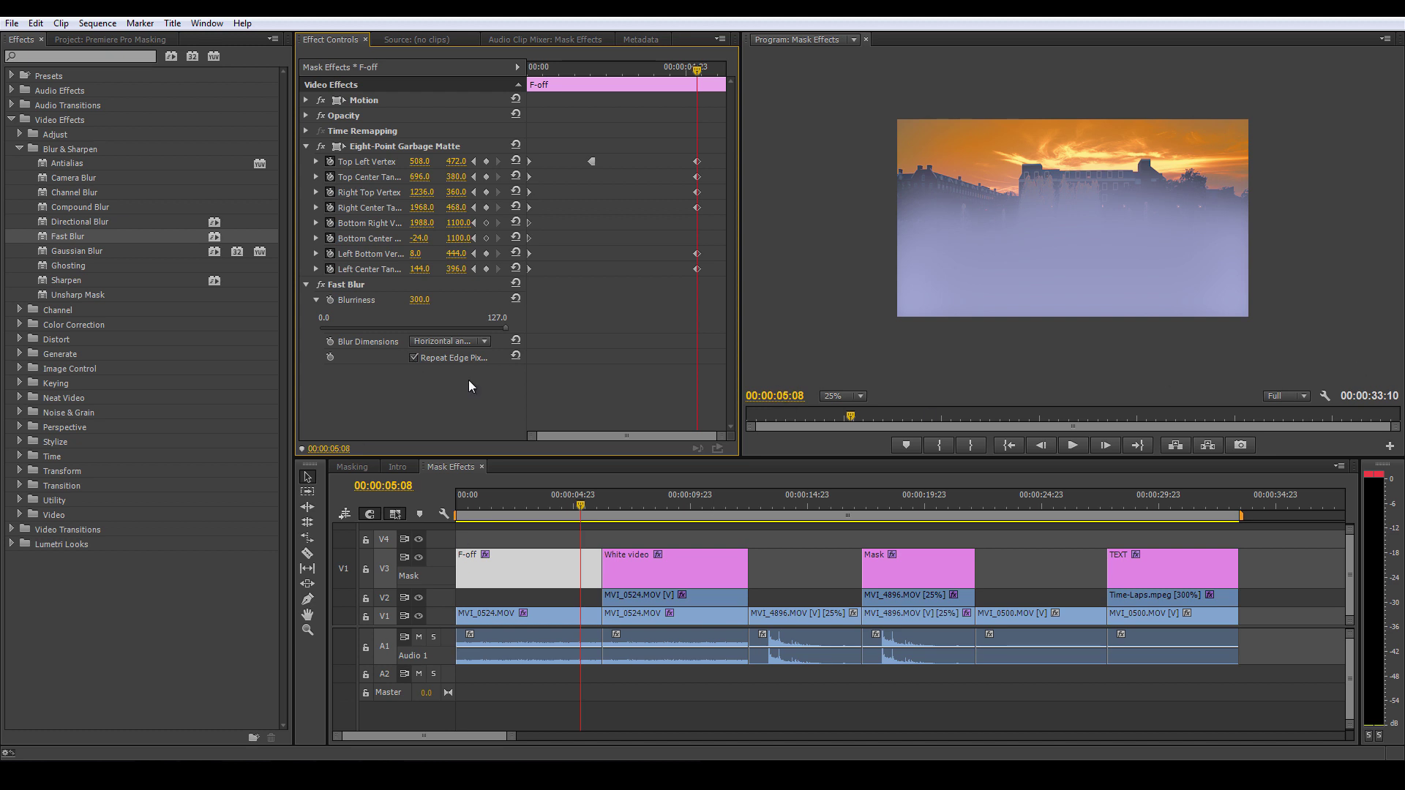
left_click_drag(580, 506, 537, 511)
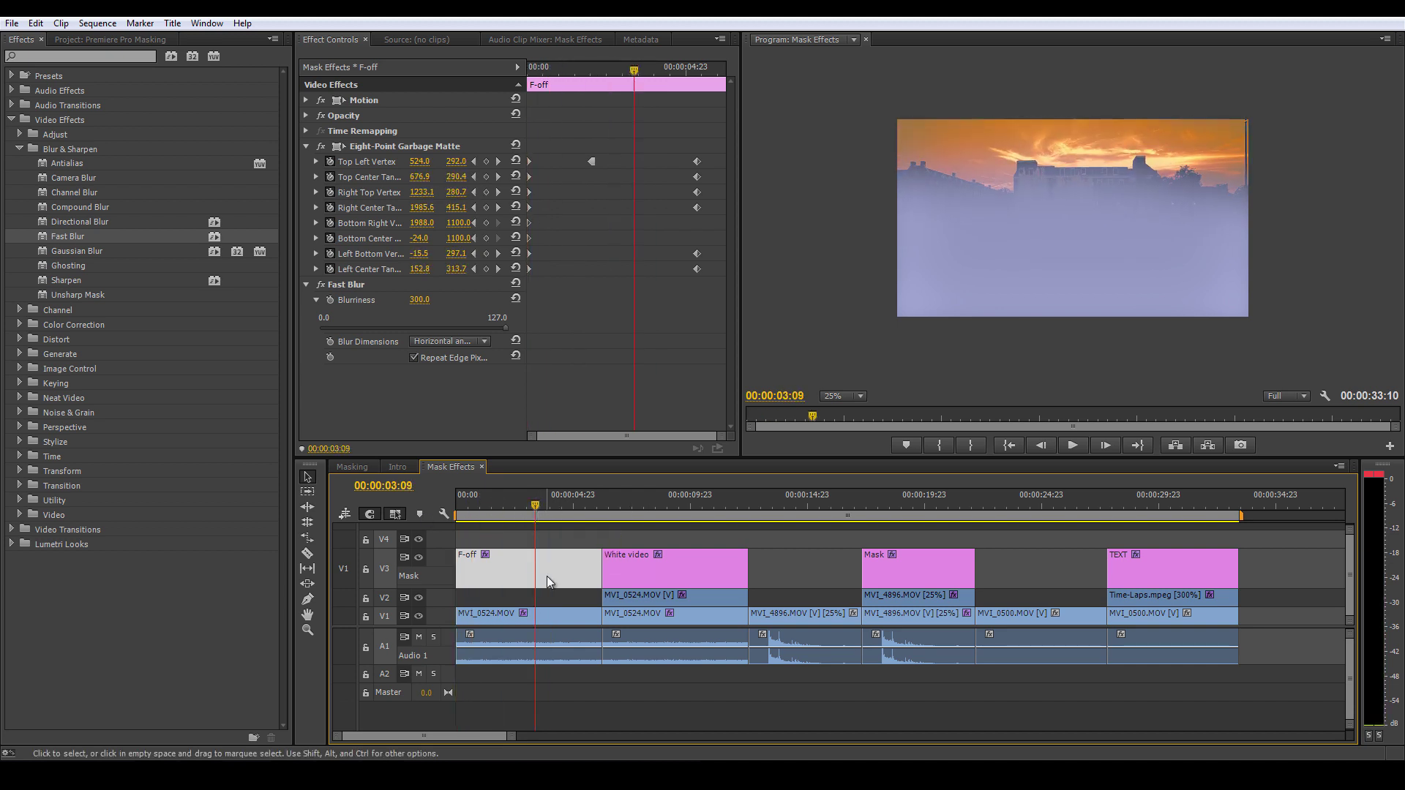
Replace F-off's Eight-Point Garbage Matte with the Sixteen-Point Garbage Matte copied from the White video clip, placed above Fast Blur
left_click(390, 149)
left_click(670, 569)
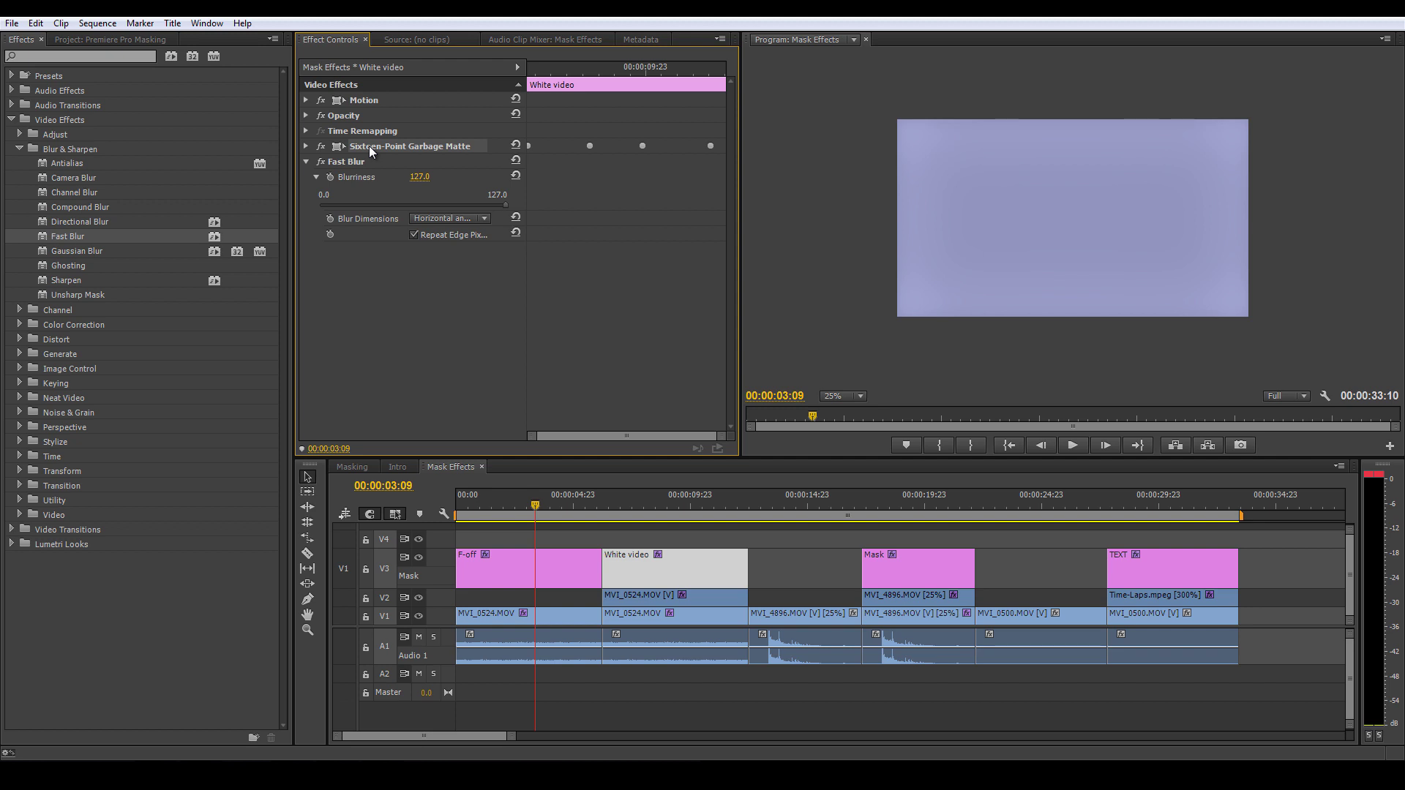
right_click(369, 146)
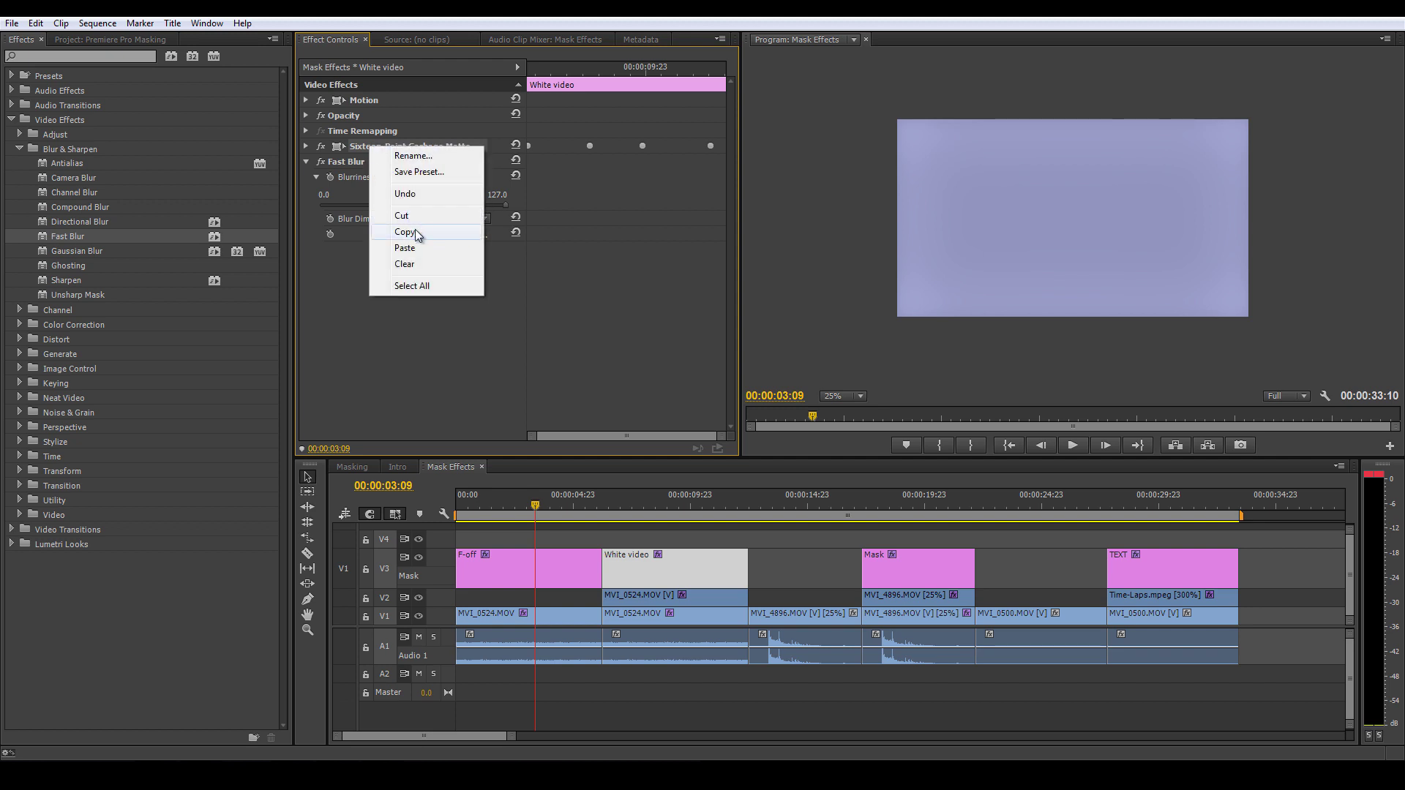
left_click(415, 231)
left_click(590, 573)
right_click(376, 276)
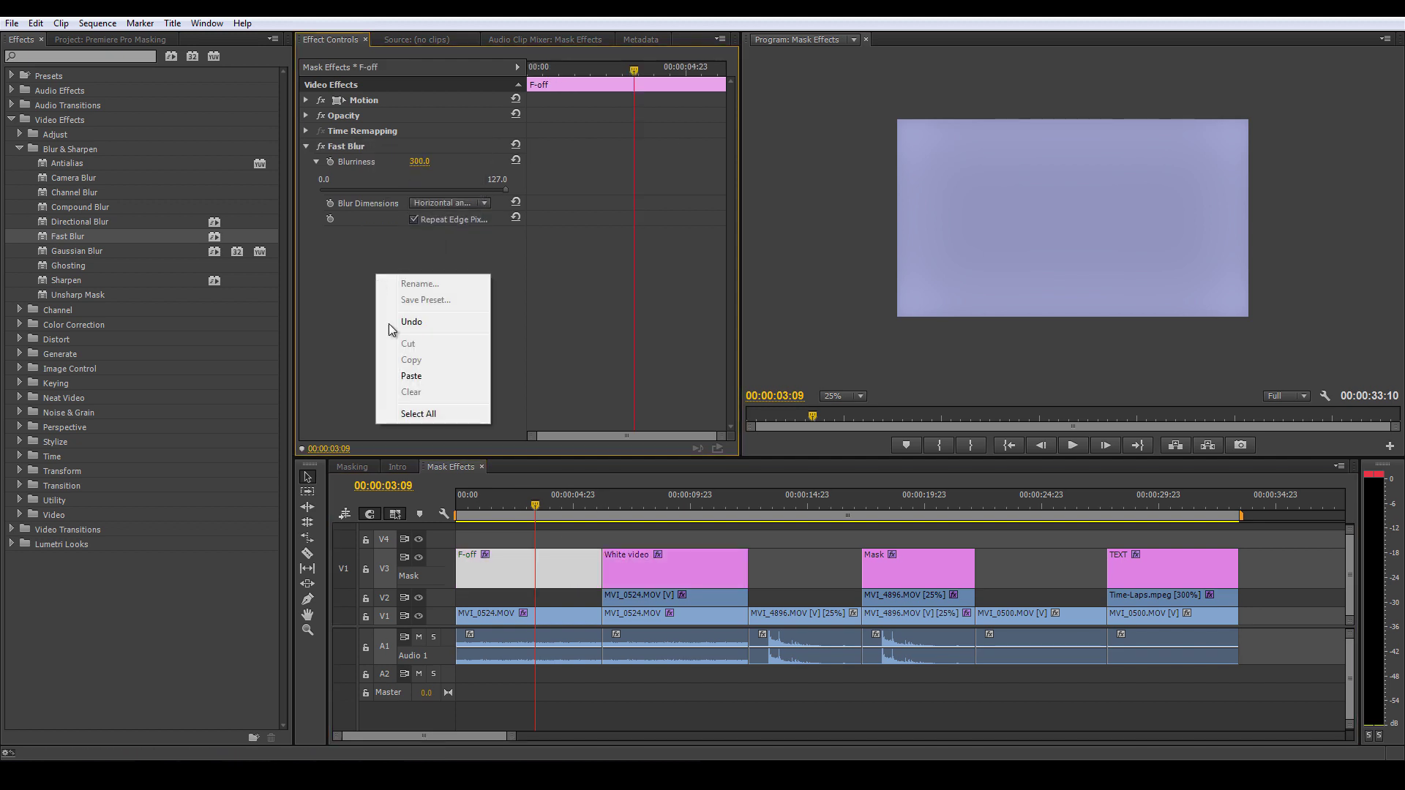
left_click(418, 377)
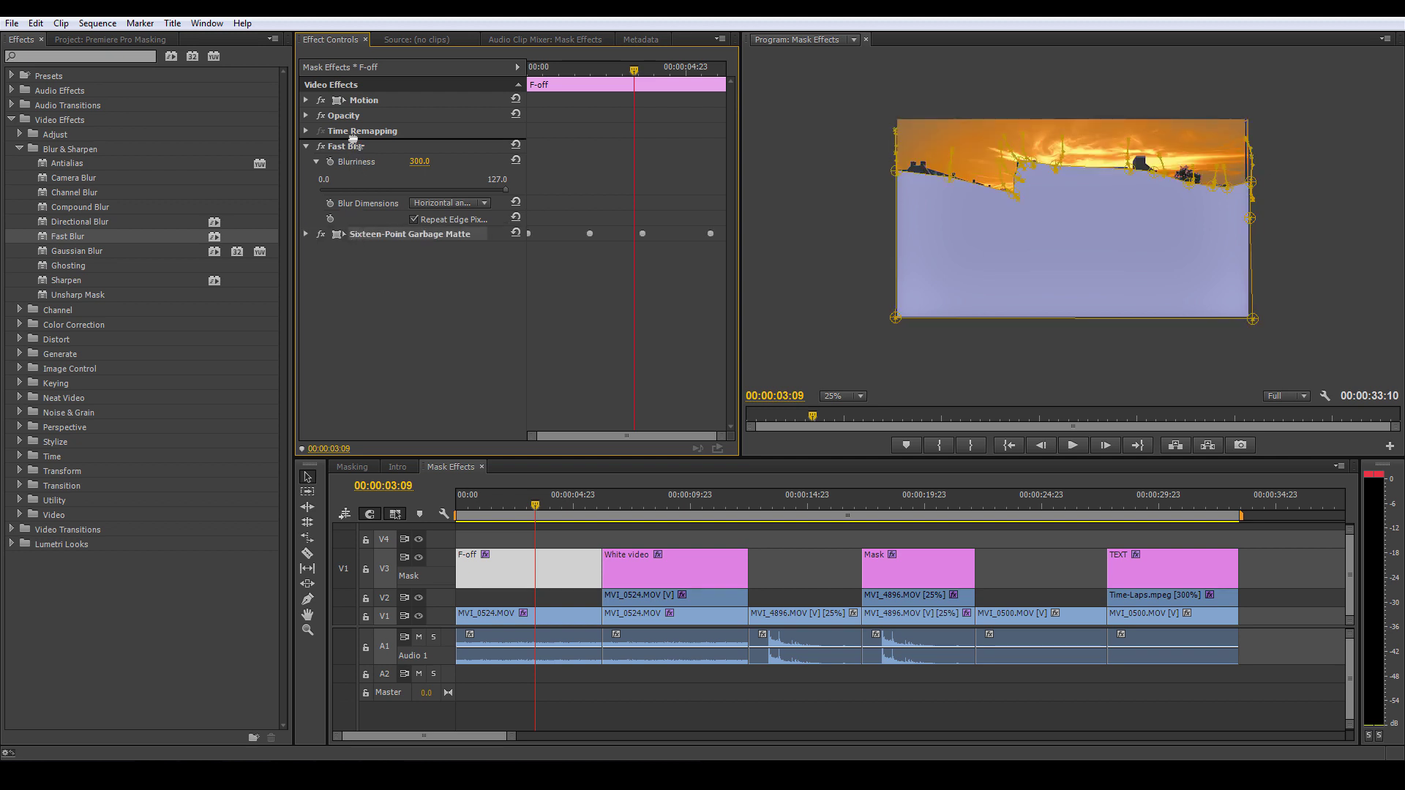
left_click_drag(354, 139, 353, 139)
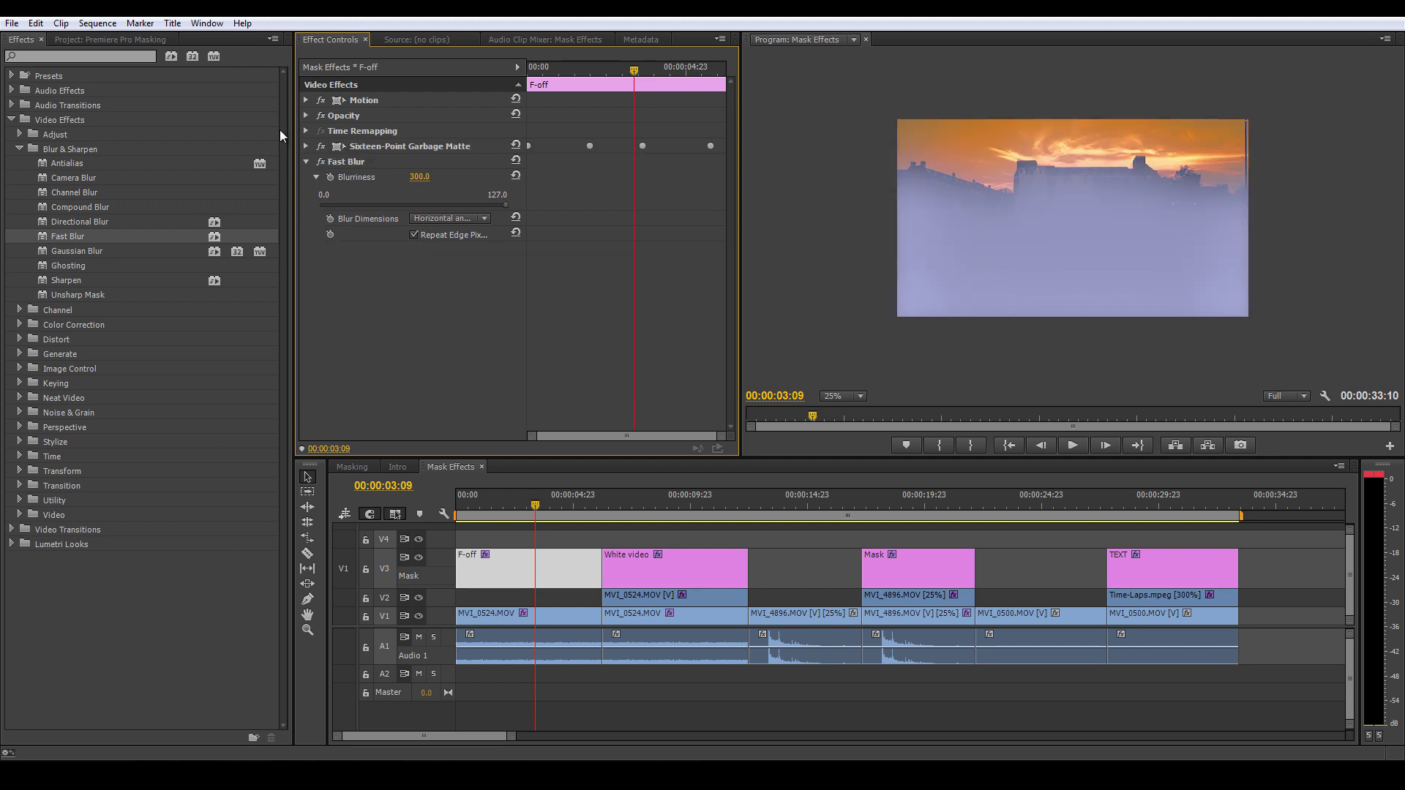
Try to apply the Track Matte Key effect to the F-off matte clip on V3
left_click(532, 507)
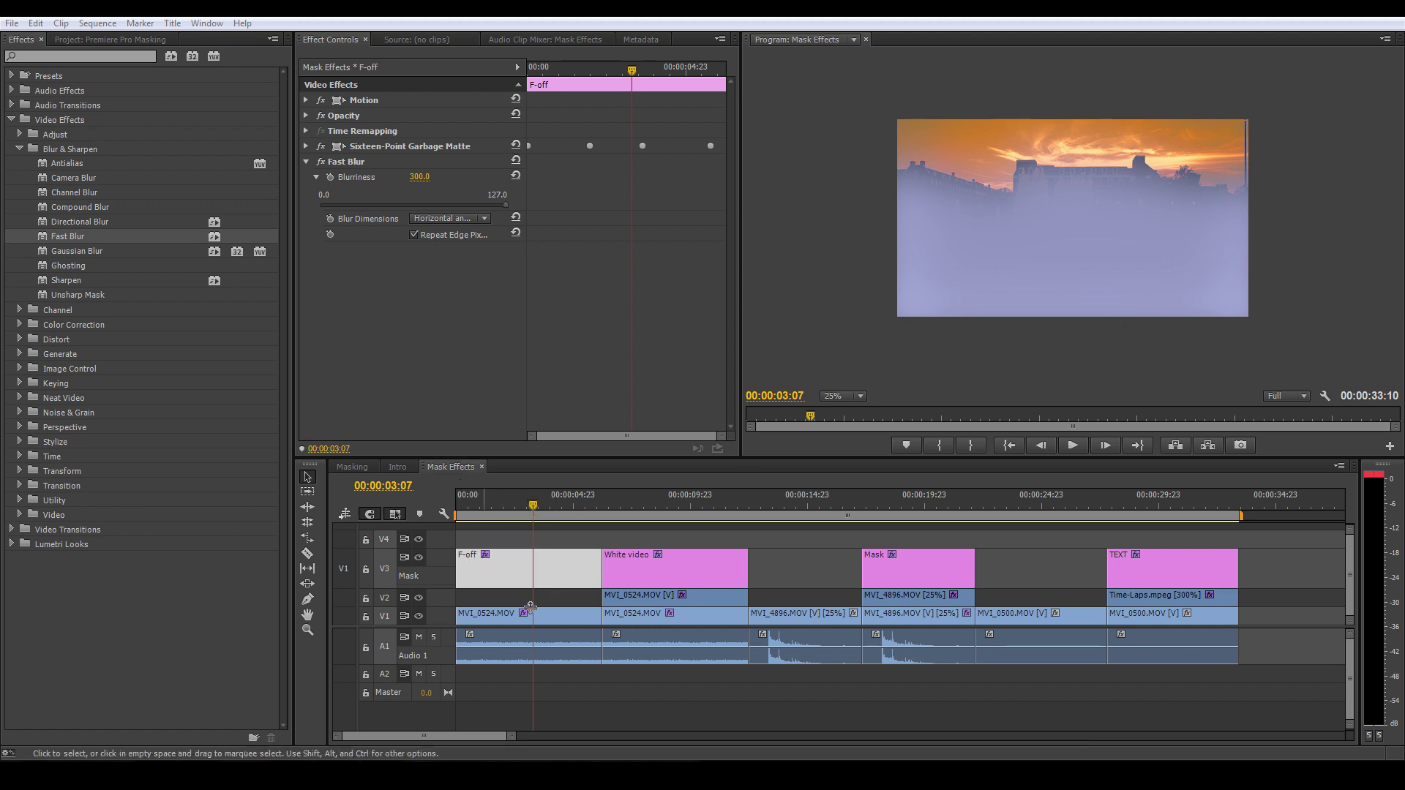
left_click(82, 41)
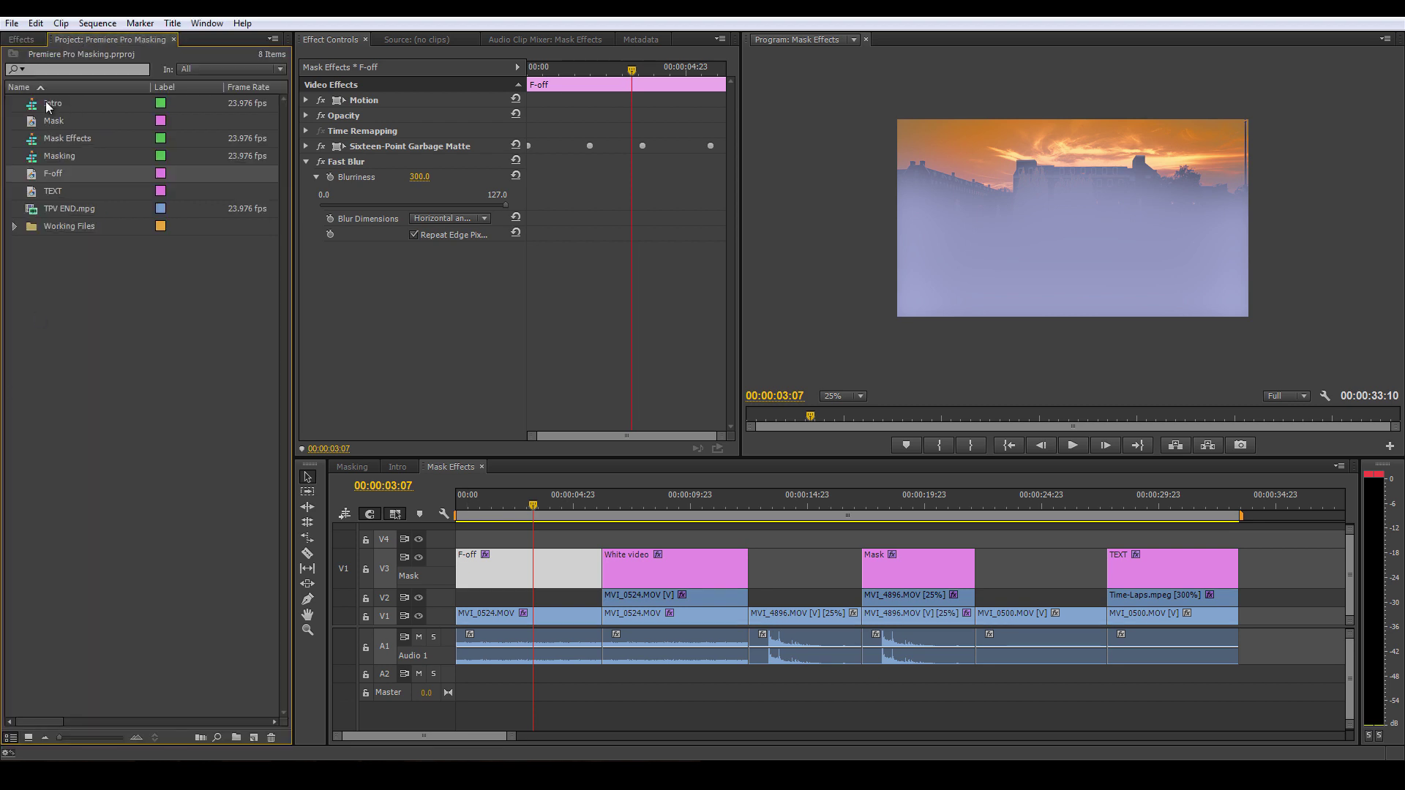
left_click(22, 40)
left_click(20, 149)
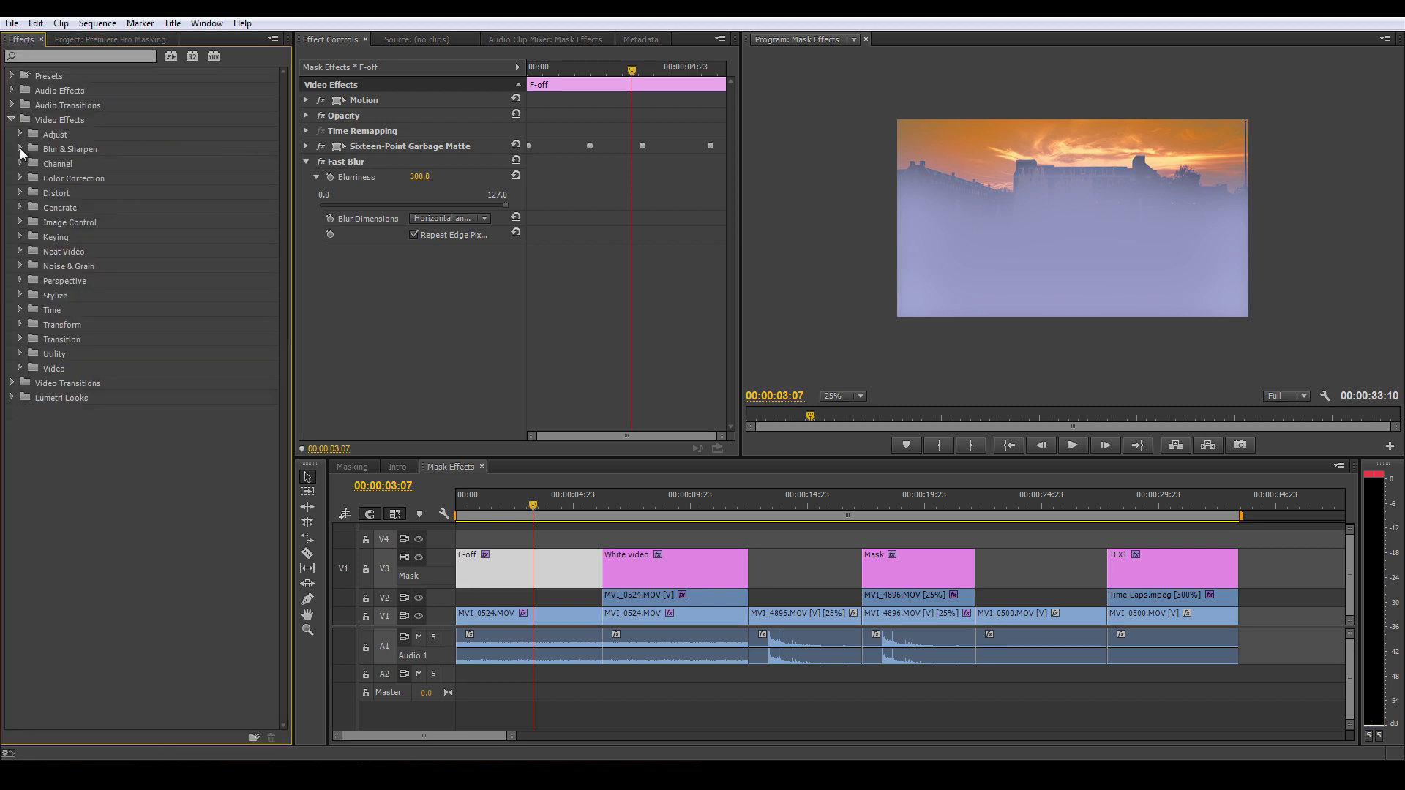
left_click(20, 236)
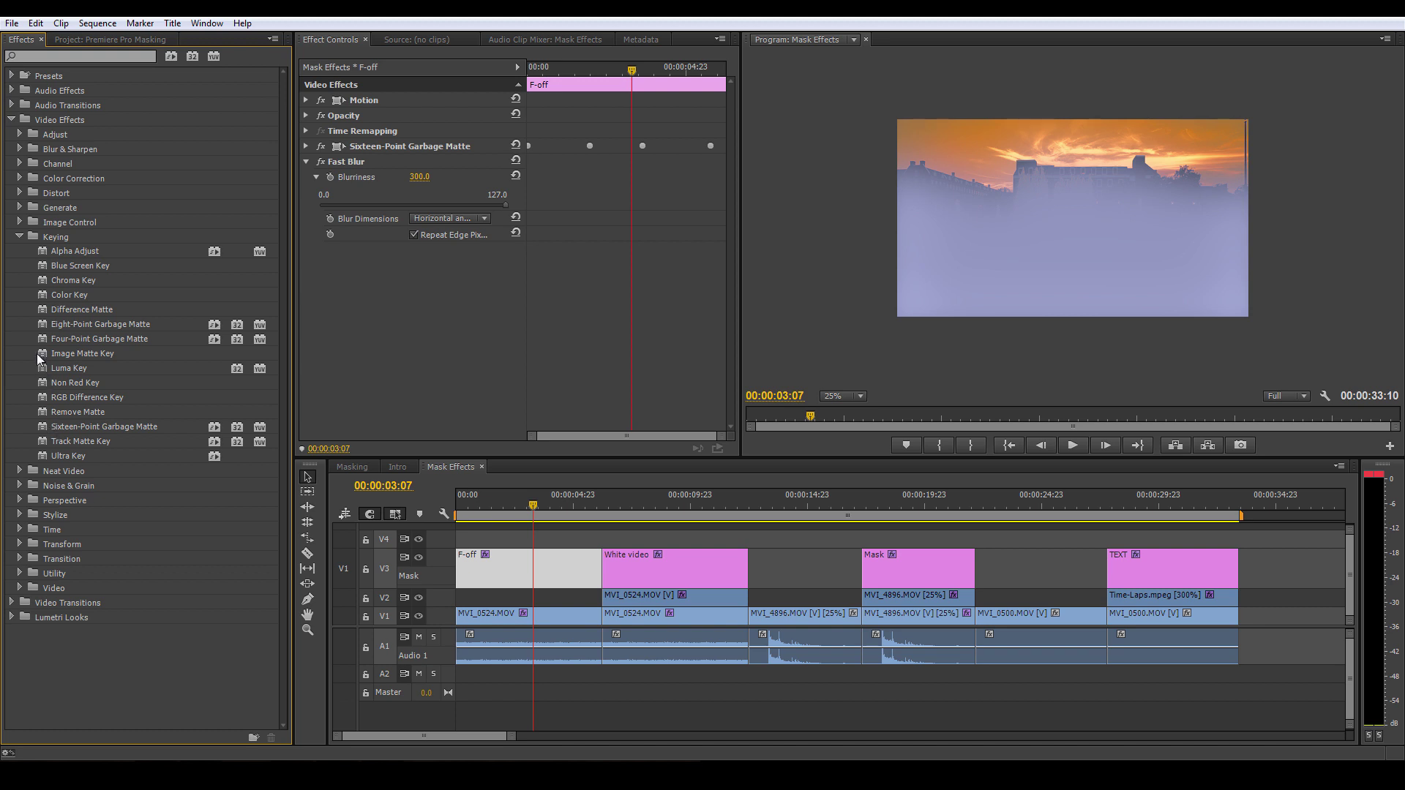
left_click_drag(42, 443, 534, 562)
left_click(446, 264)
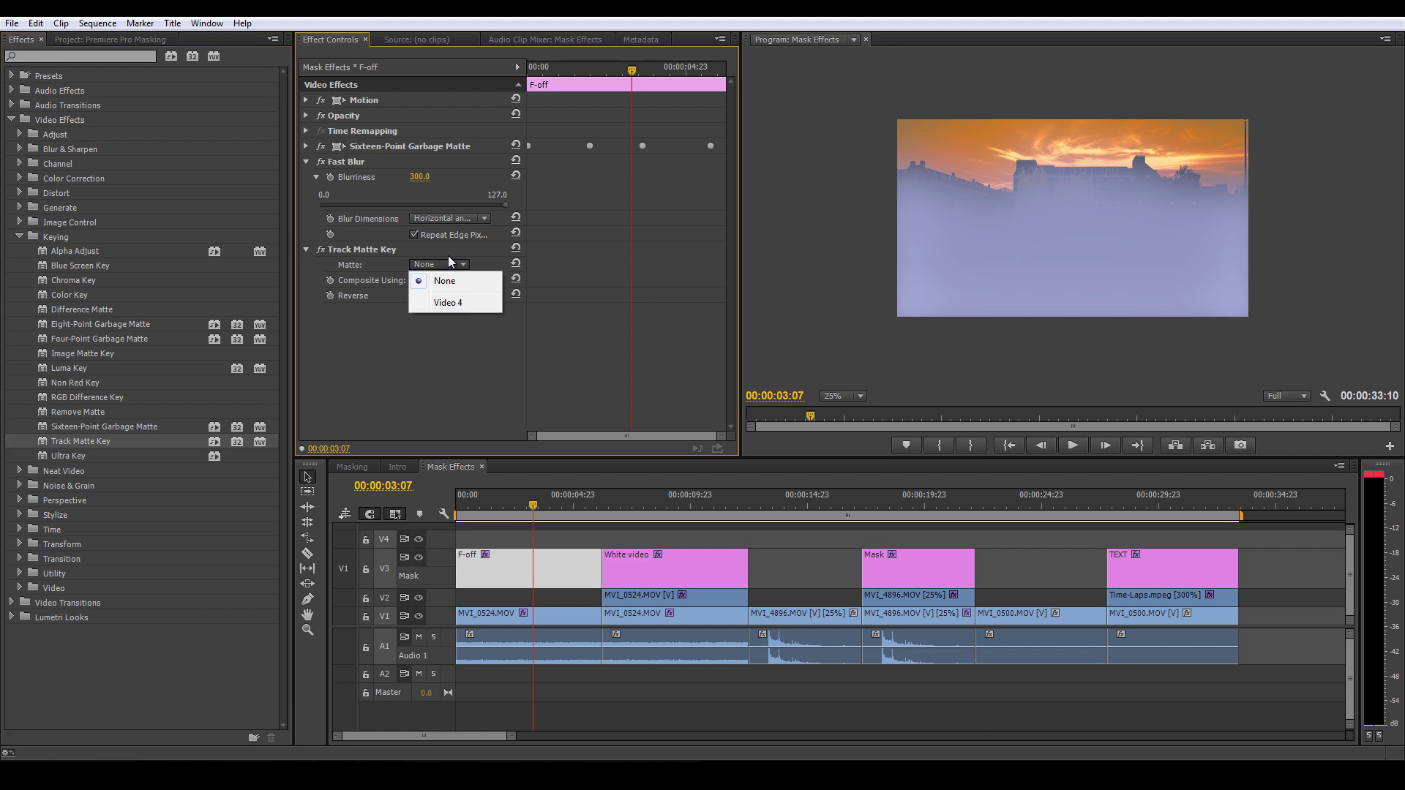
left_click(502, 435)
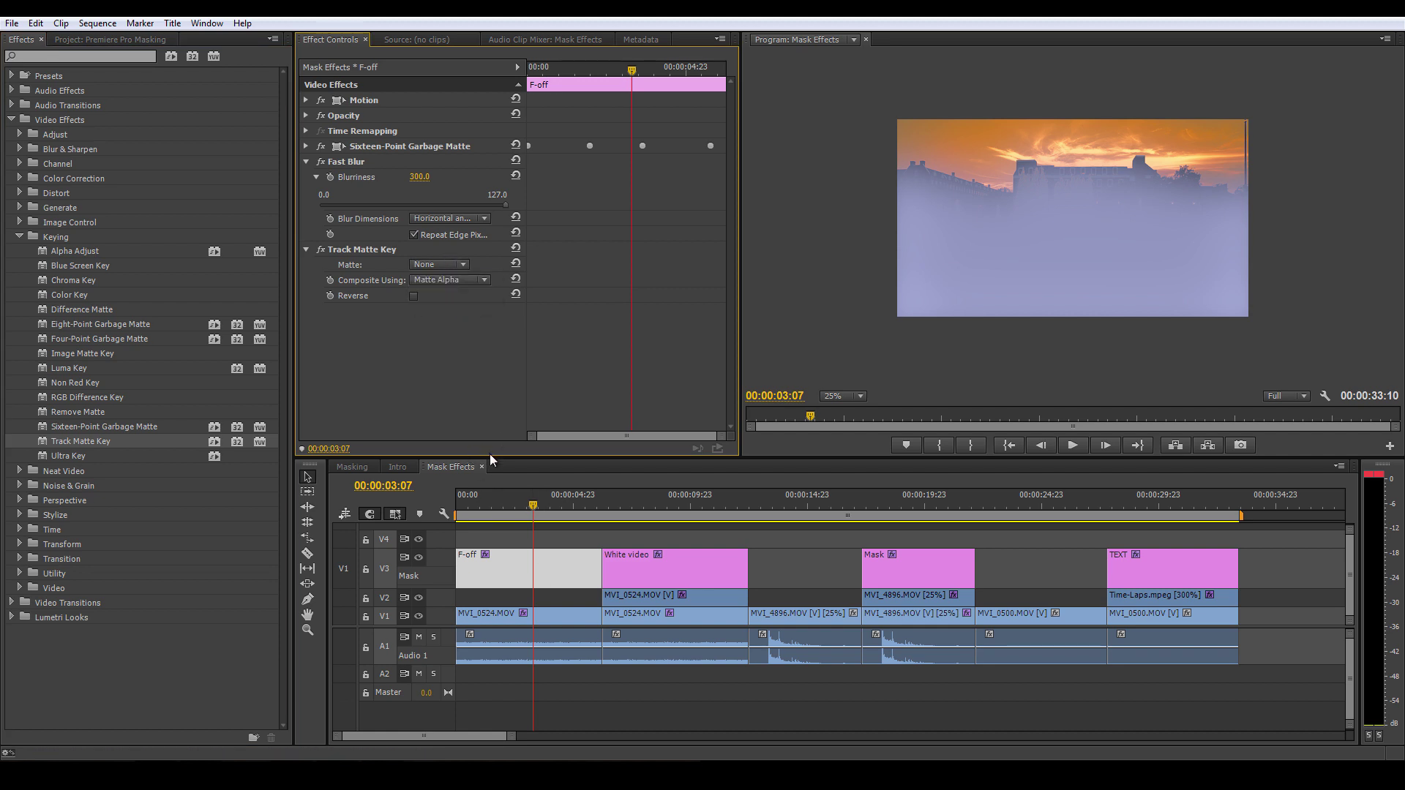
left_click(356, 251)
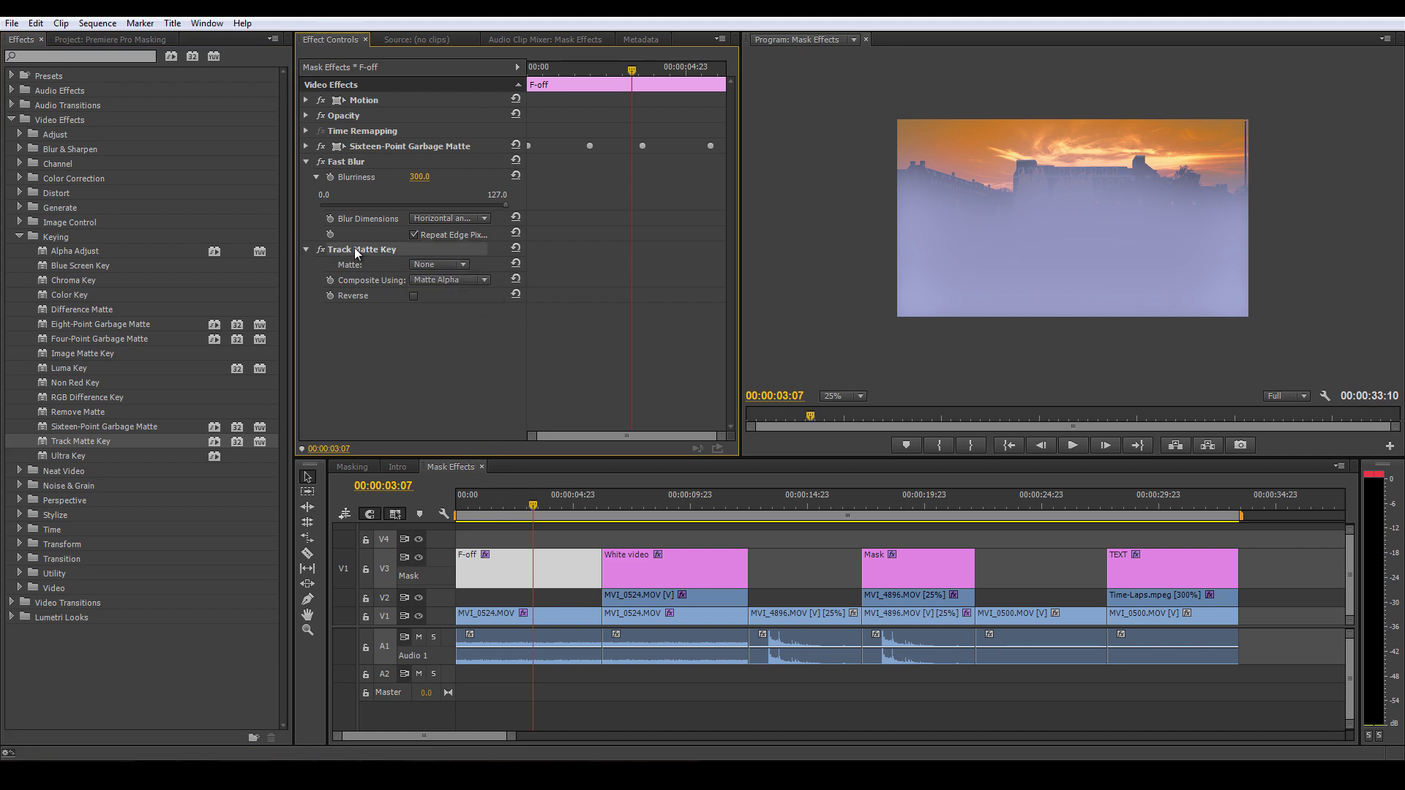
Apply Track Matte Key to the first MVI_0524.MOV clip on V1 with the Mask track as its matte, and preview at 00:00:03:16
left_click(547, 617)
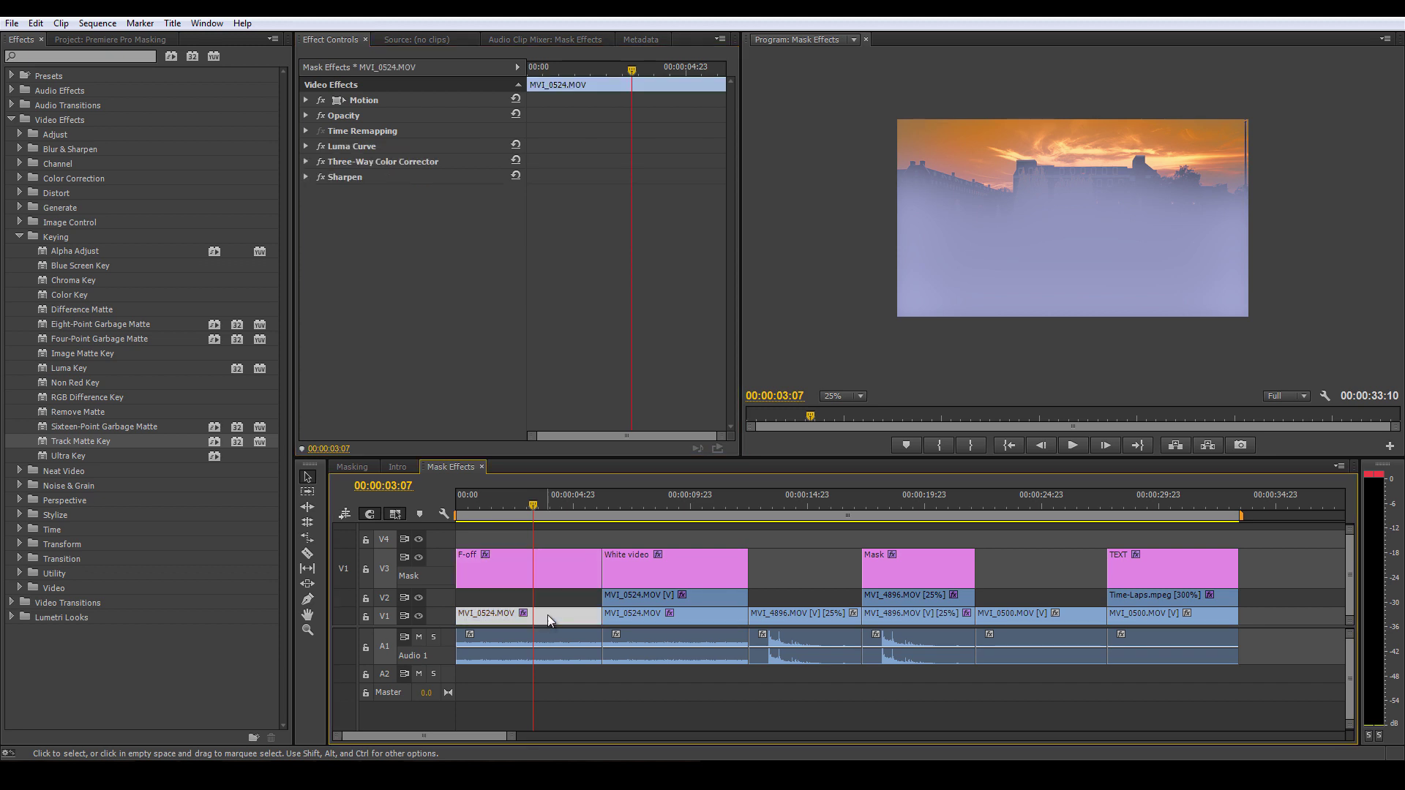
left_click_drag(73, 442, 422, 293)
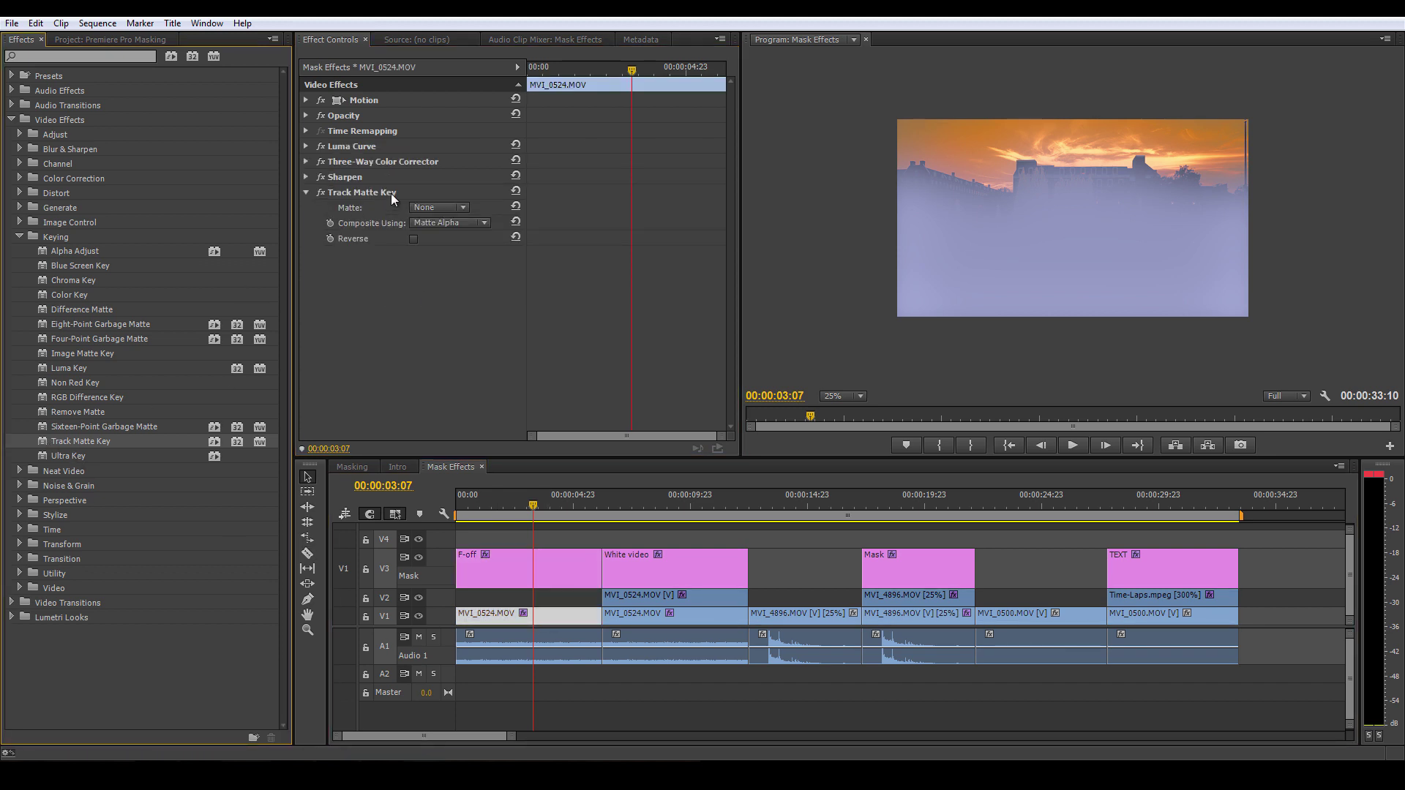
left_click(456, 208)
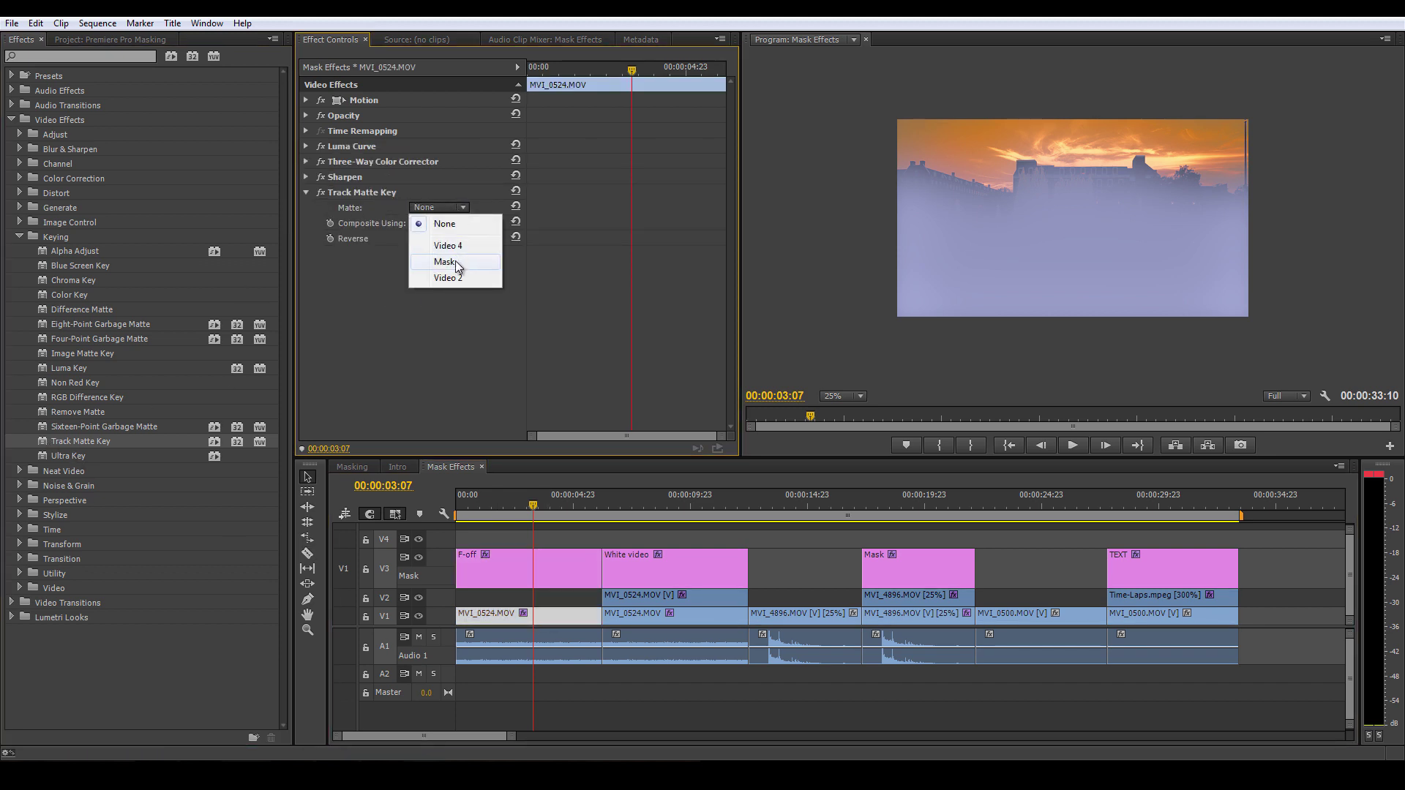
left_click(455, 261)
left_click_drag(573, 513, 542, 515)
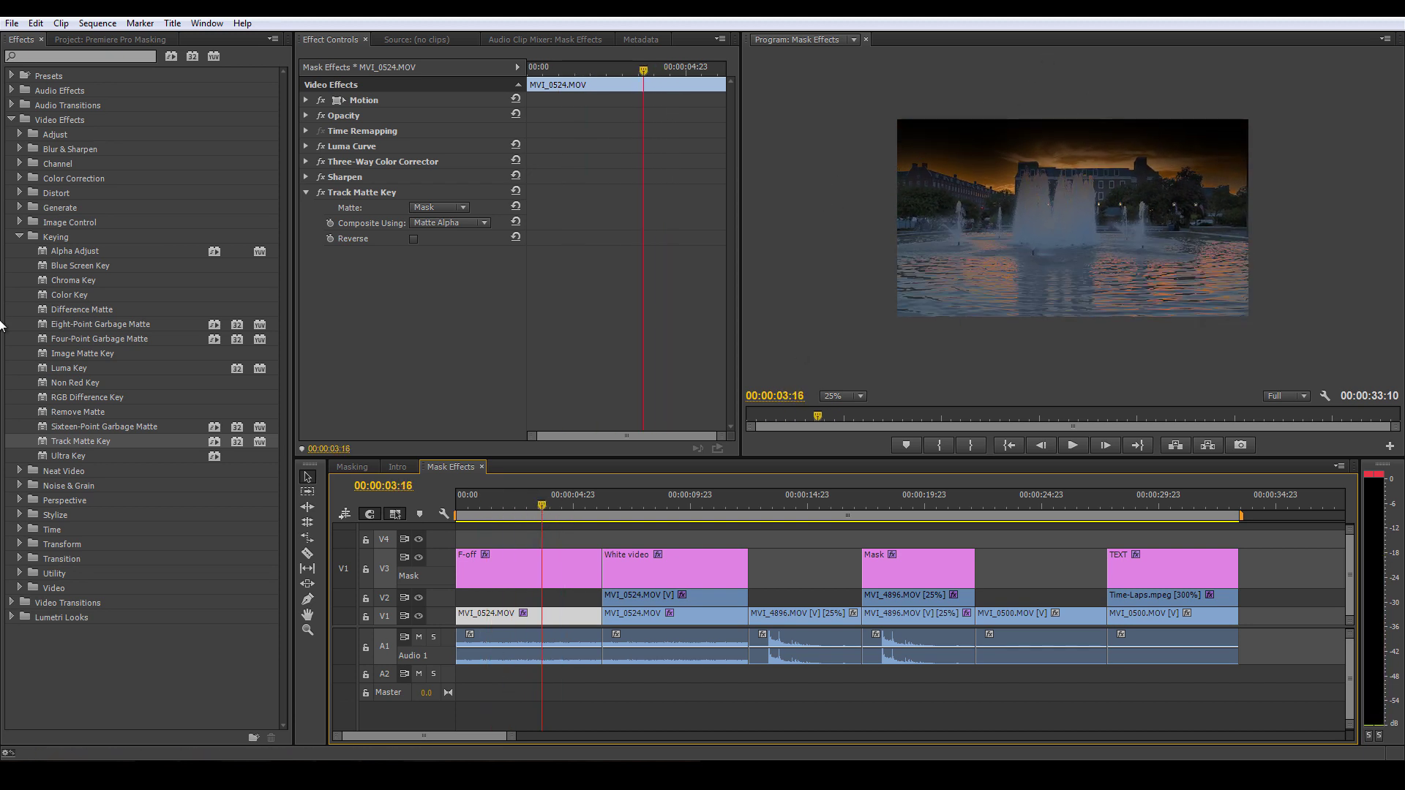
Duplicate the first MVI_0524.MOV clip from V1 onto V2, directly beneath the F-off matte
left_click(82, 42)
left_click(30, 42)
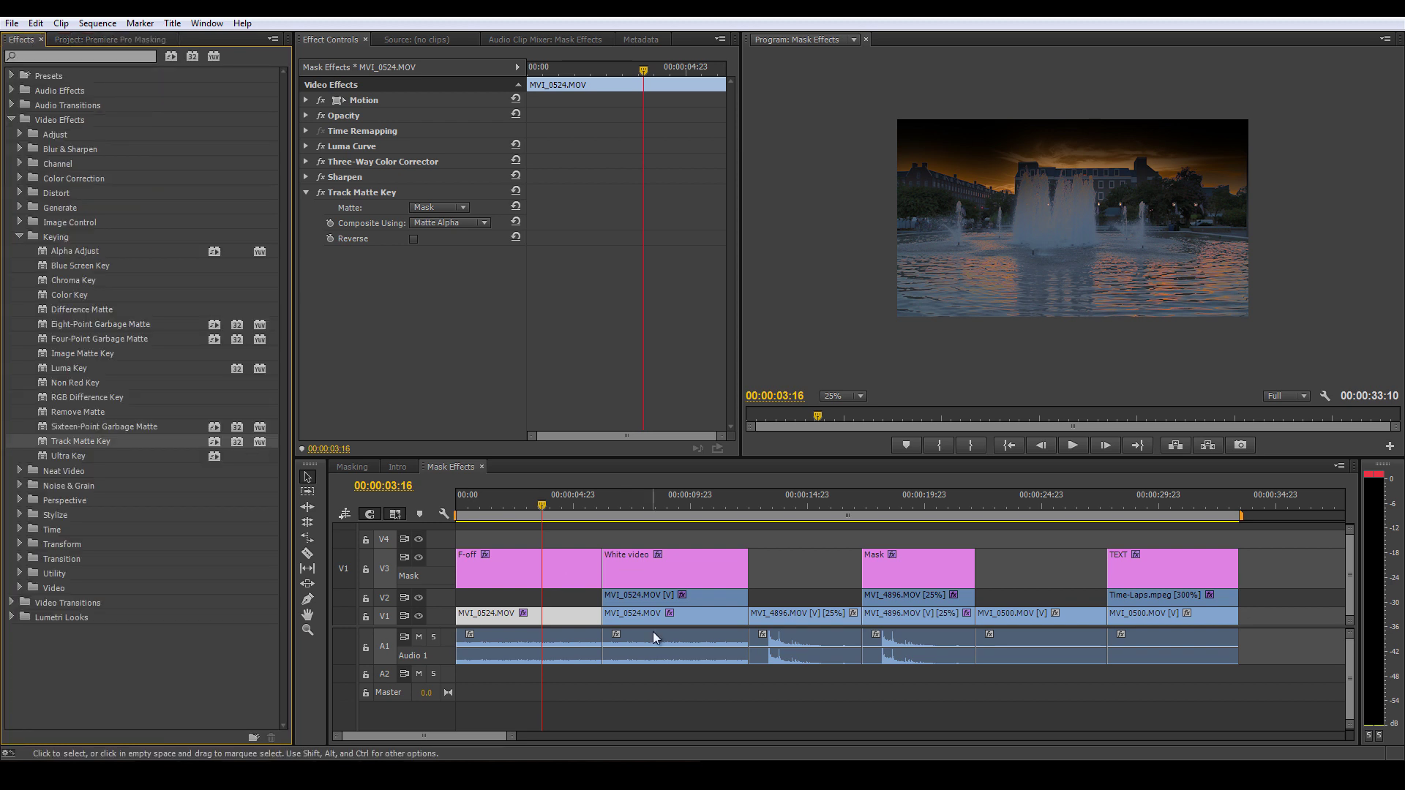
left_click(521, 621)
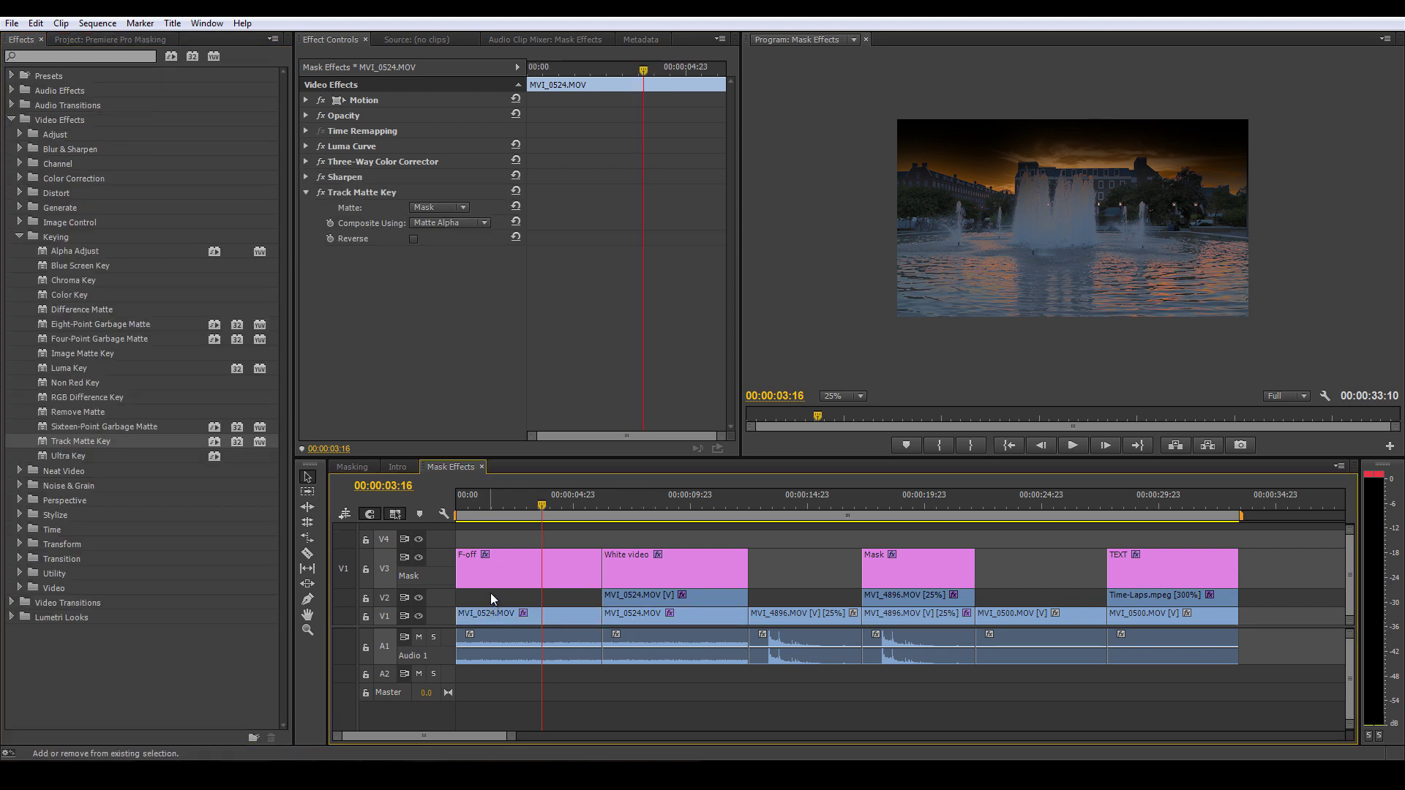
left_click(492, 614)
left_click_drag(493, 616, 499, 596)
Remove Track Matte Key, Sharpen, Three-Way Color Corrector and Luma Curve from the selected MVI_0524.MOV copy
left_click(365, 194)
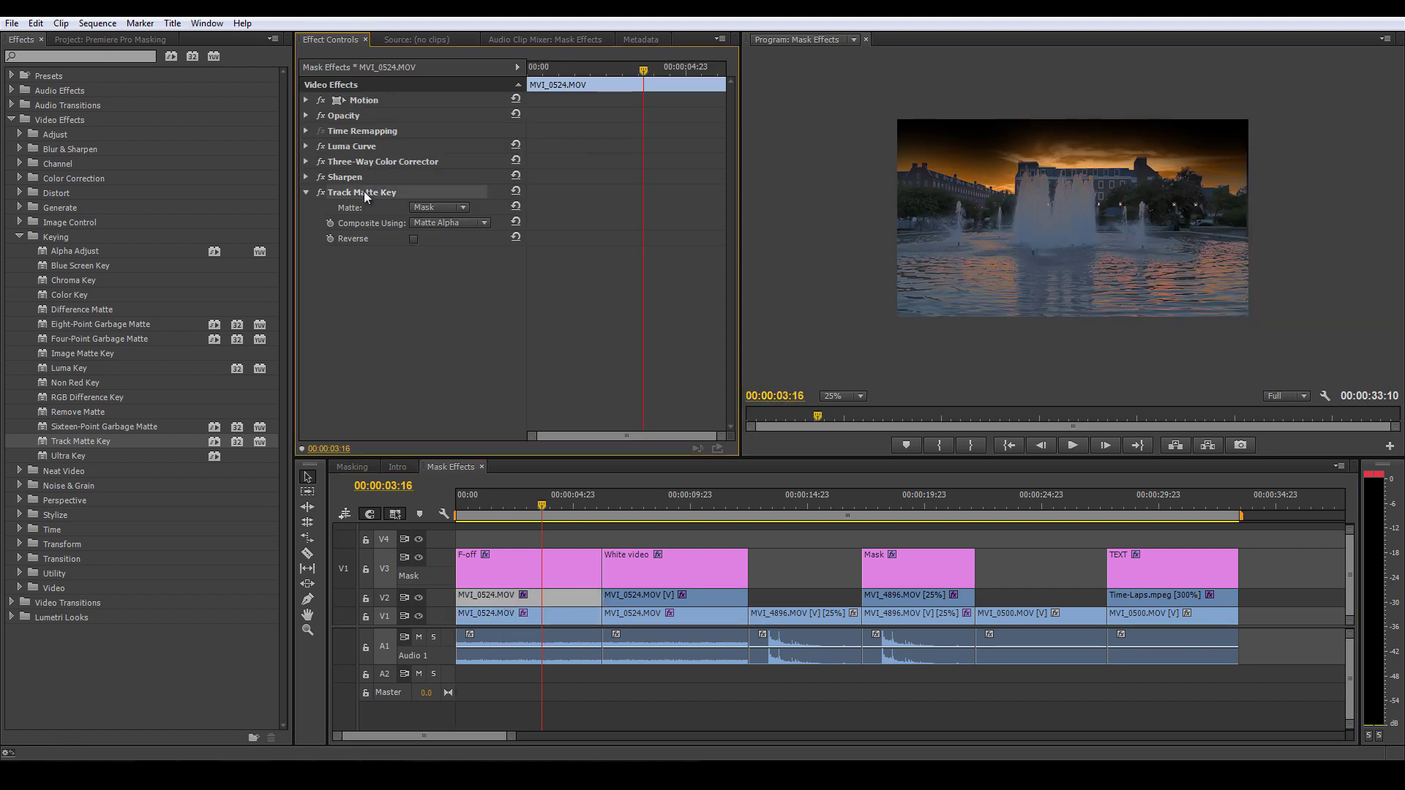
key("Delete")
left_click(354, 177)
key("Delete")
left_click(360, 160)
key("Delete")
left_click(359, 145)
key("Delete")
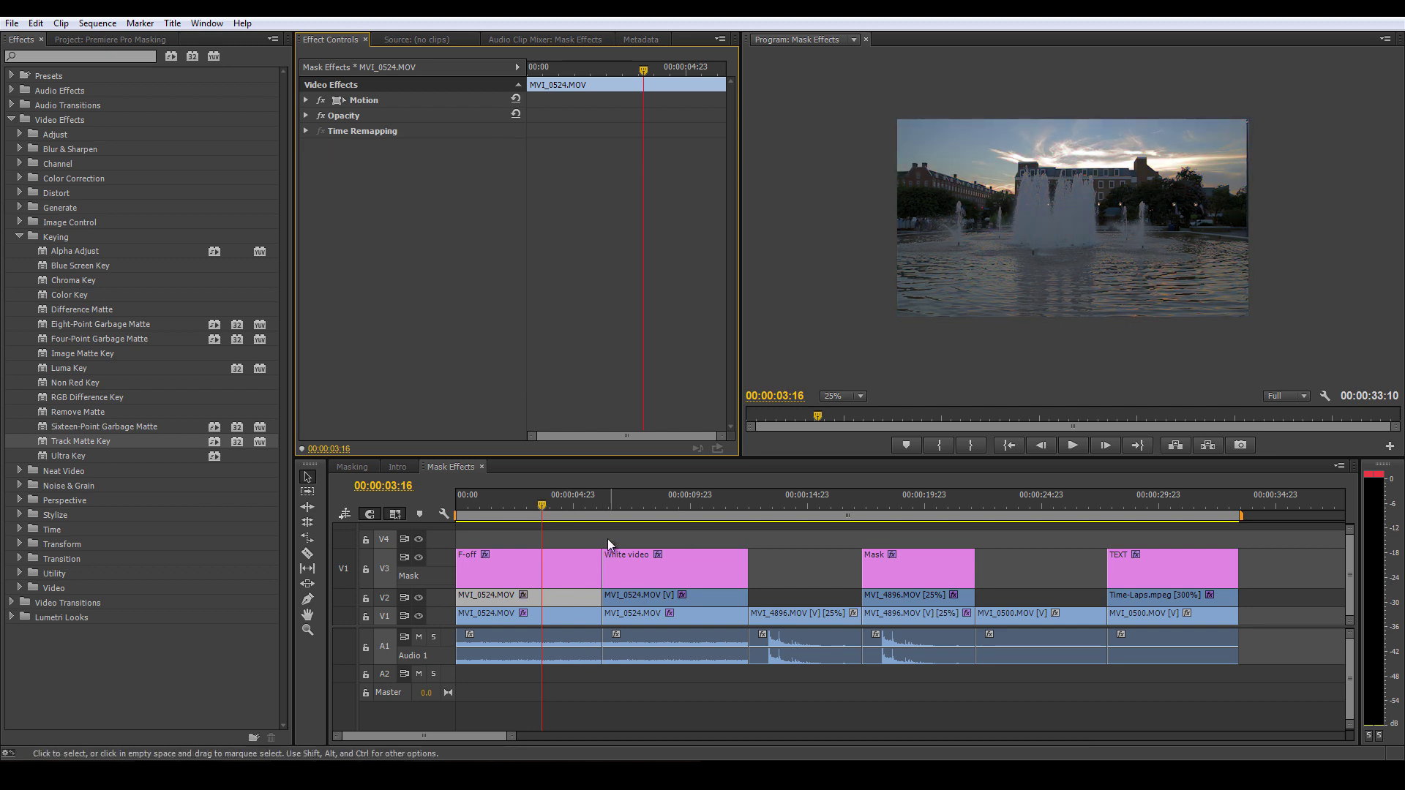
Copy Luma Curve and Three-Way Color Corrector from the V1 clip under White video and paste them onto the ungraded MVI_0524.MOV copy
left_click(642, 613)
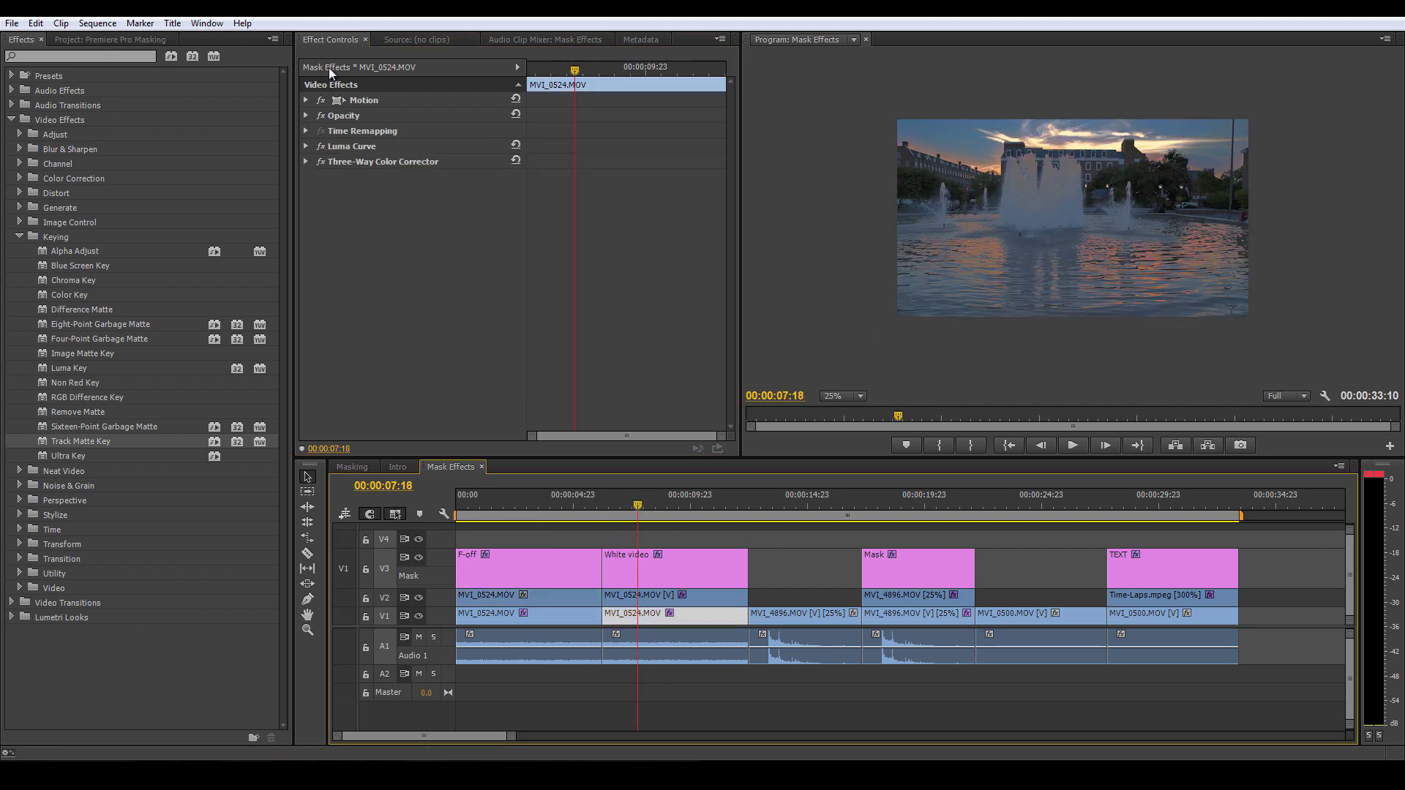
left_click(356, 147)
left_click(362, 164, "shift")
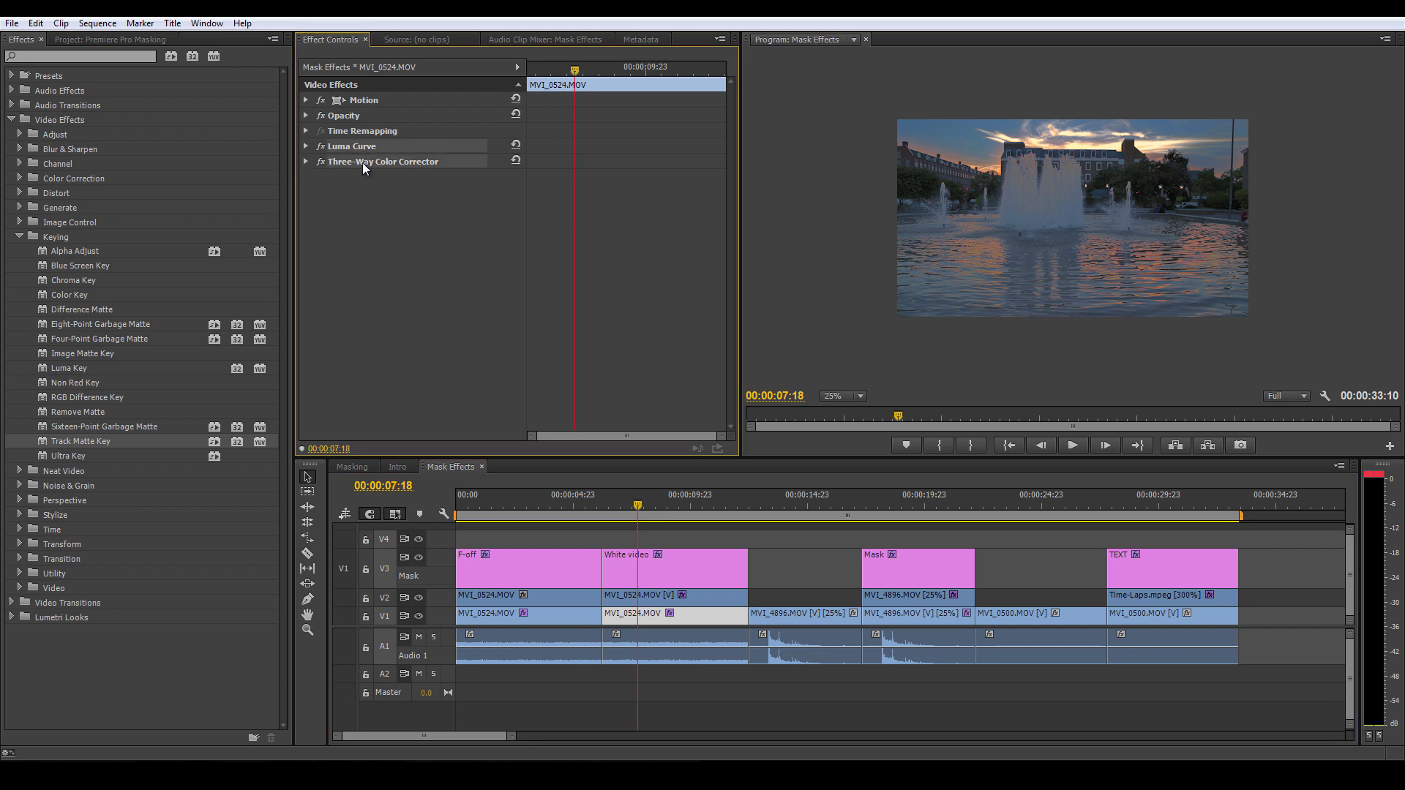
left_click(565, 597)
left_click(426, 316)
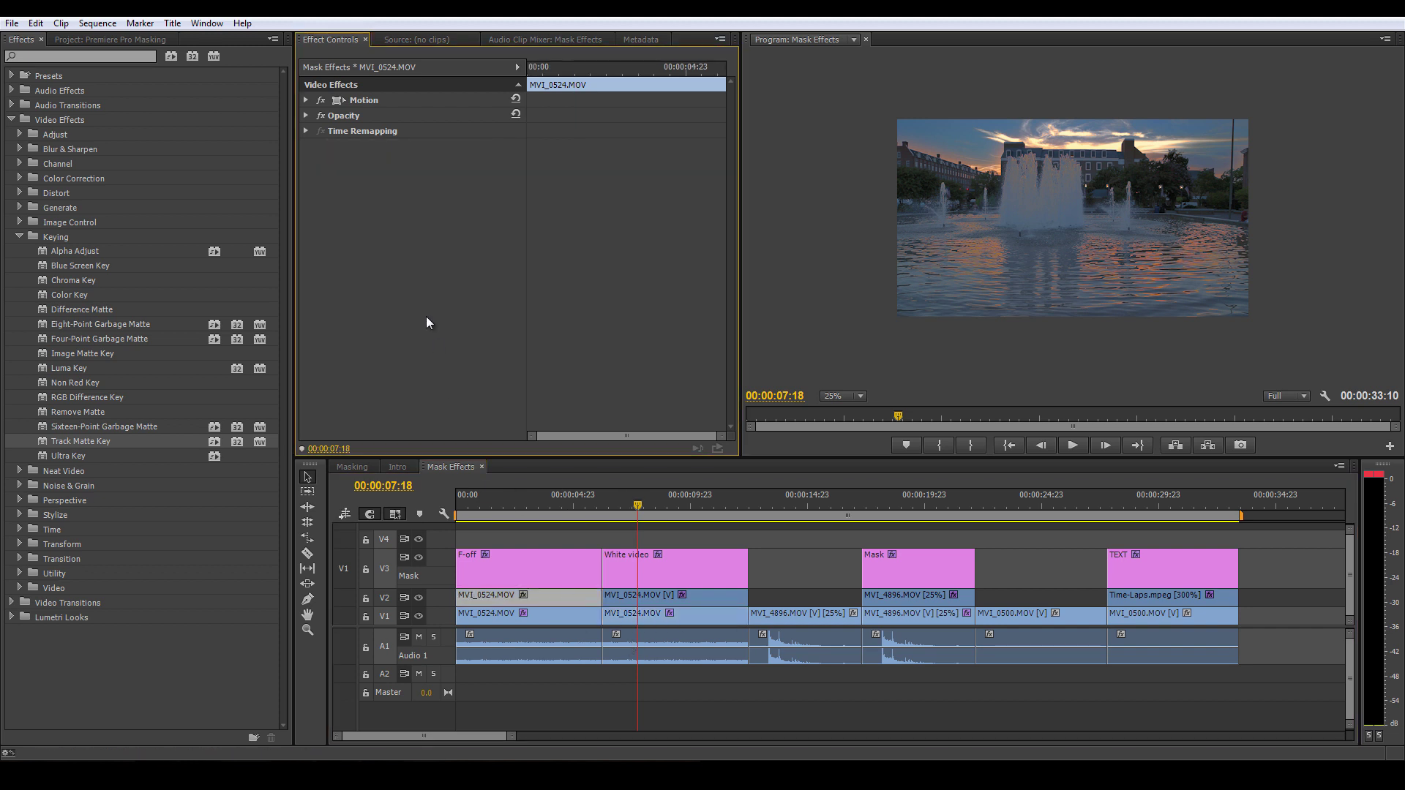
key("ctrl+v")
Preview the F-off section at 00:00:02:19, hiding V1 and V2 in turn to compare the two layers
left_click_drag(527, 506, 517, 516)
left_click_drag(538, 567, 526, 506)
left_click(539, 614)
key("ctrl+z")
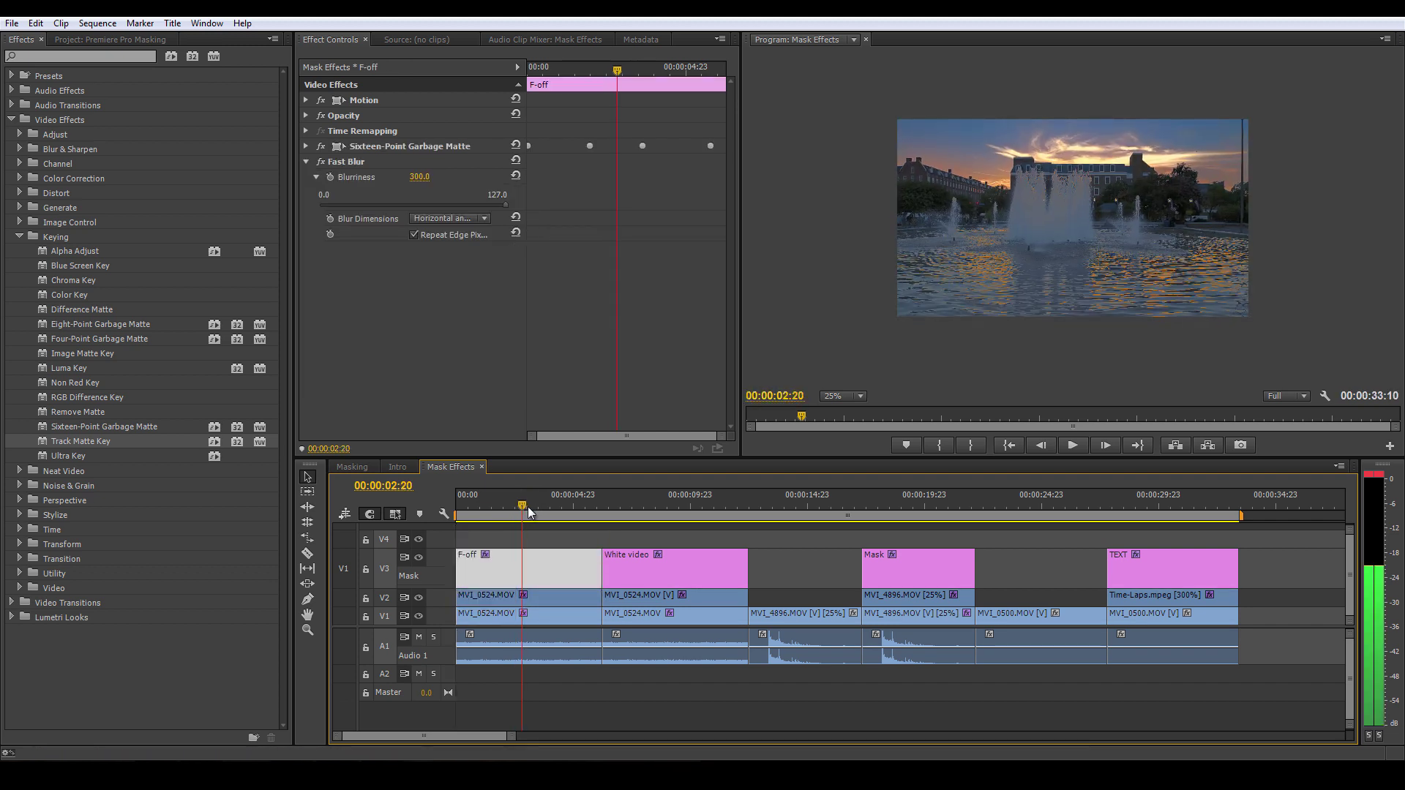
left_click(524, 504)
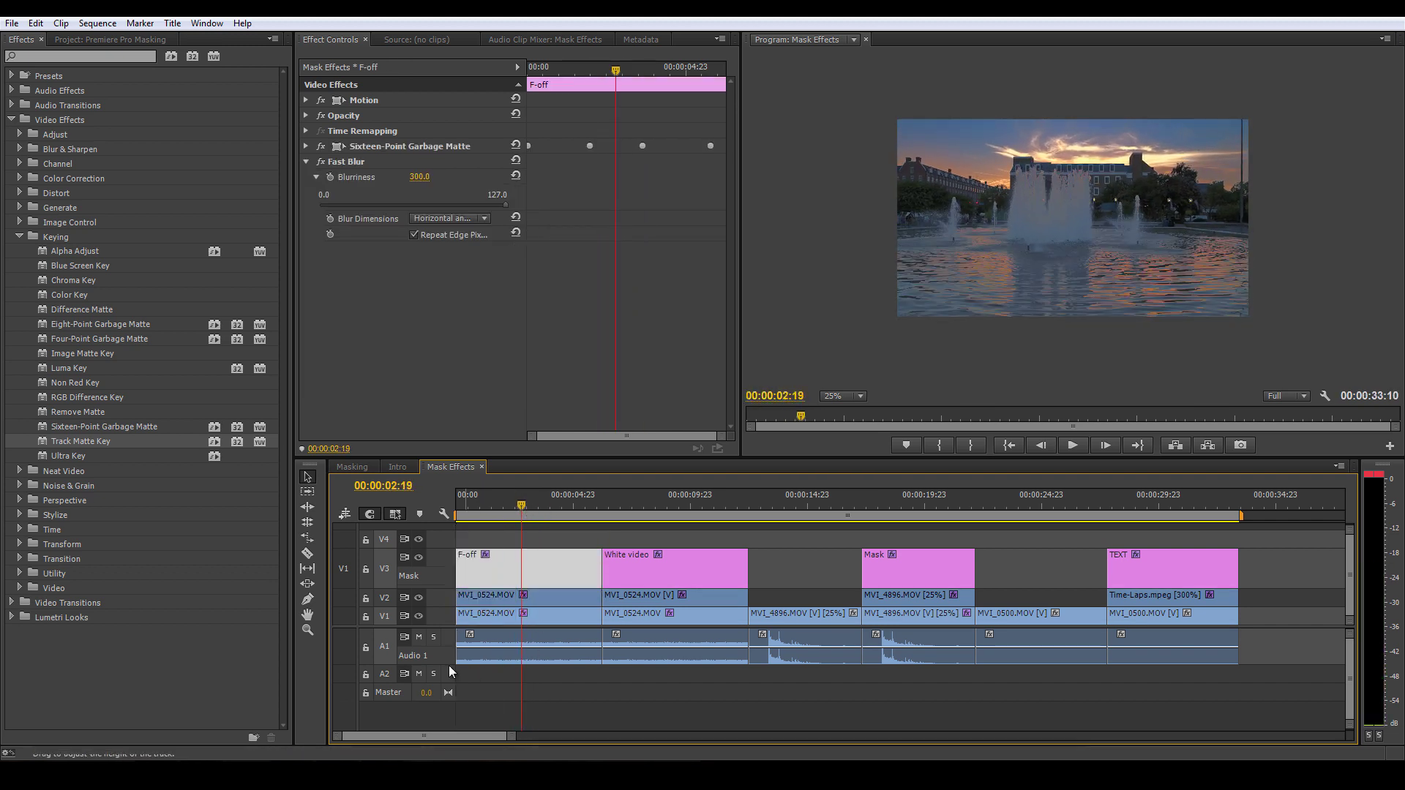
left_click(419, 616)
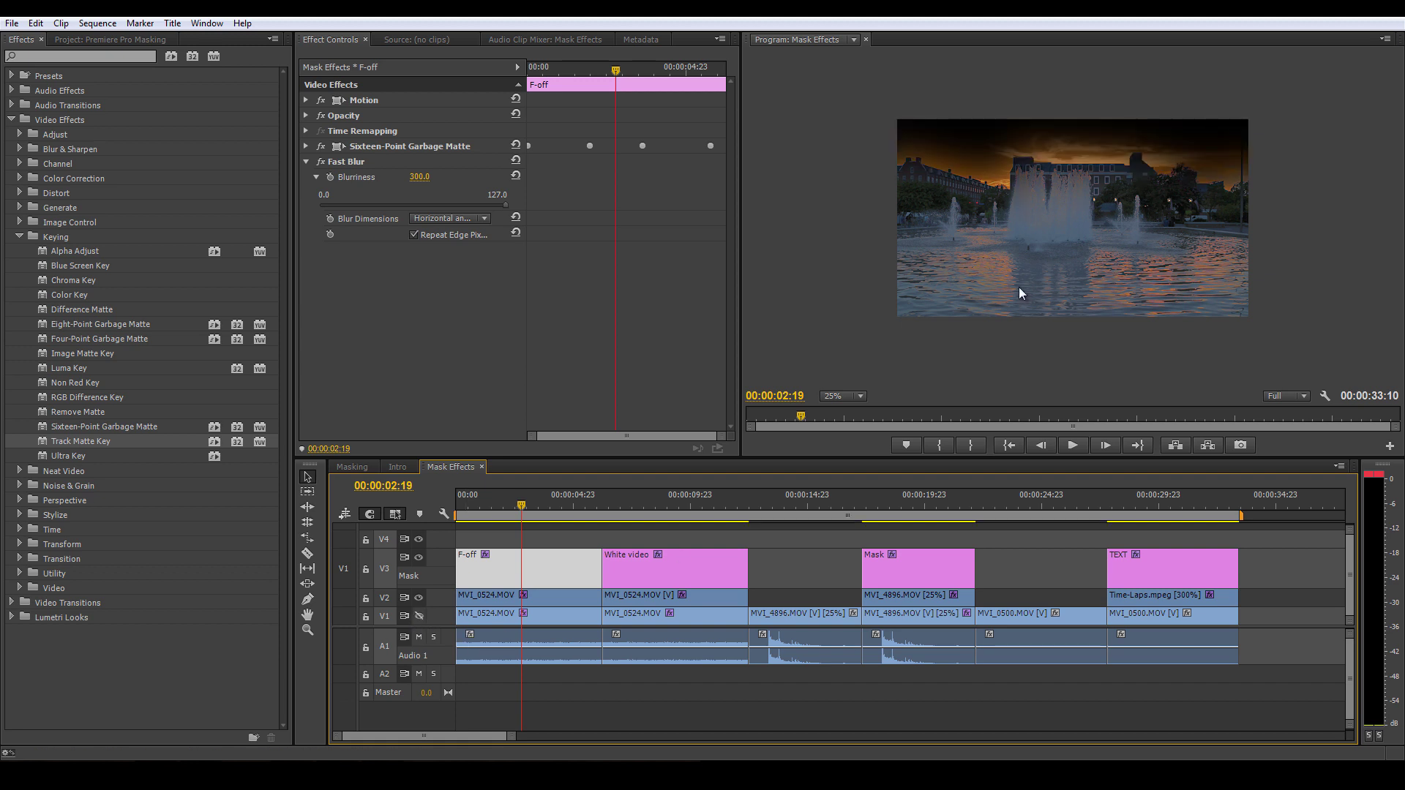
left_click(419, 616)
left_click(419, 597)
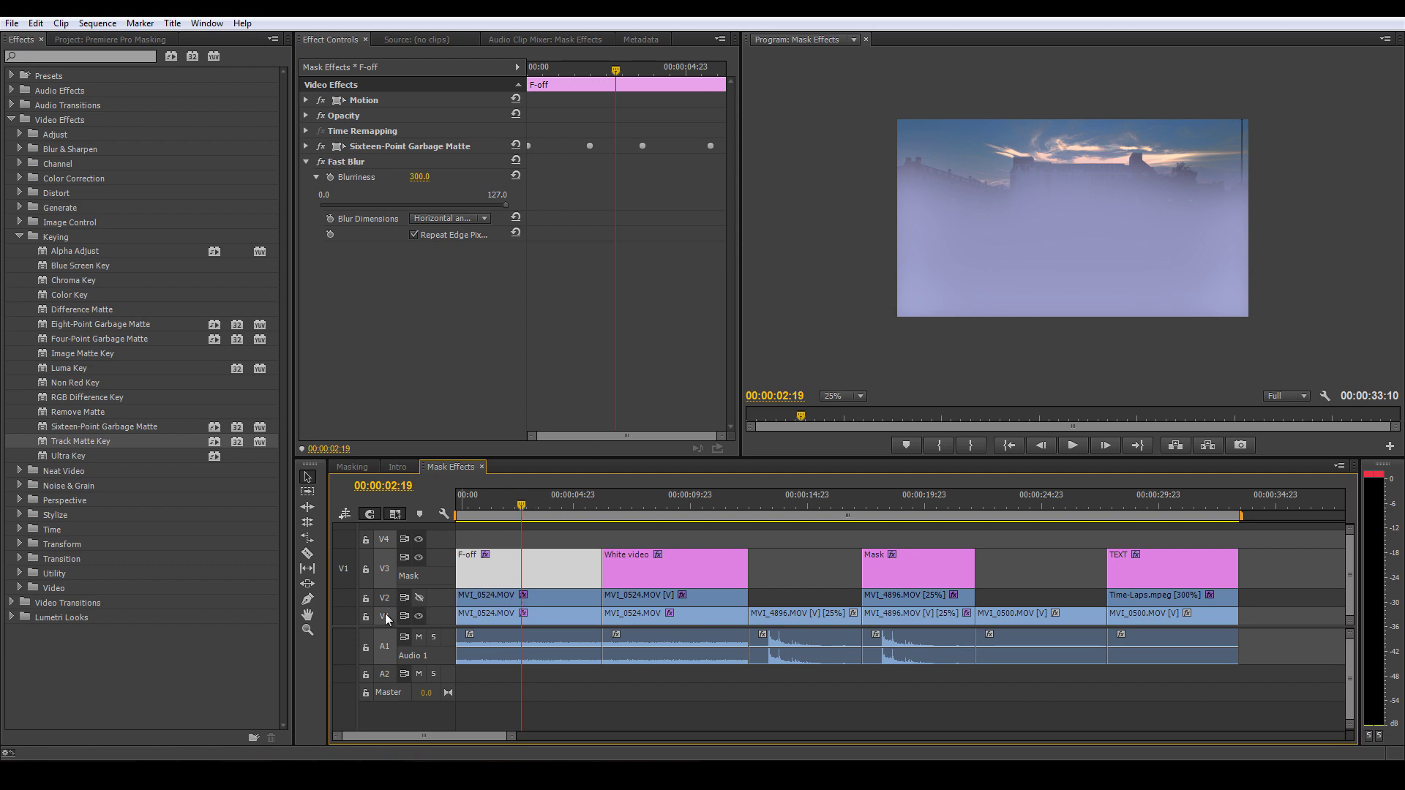
left_click(419, 598)
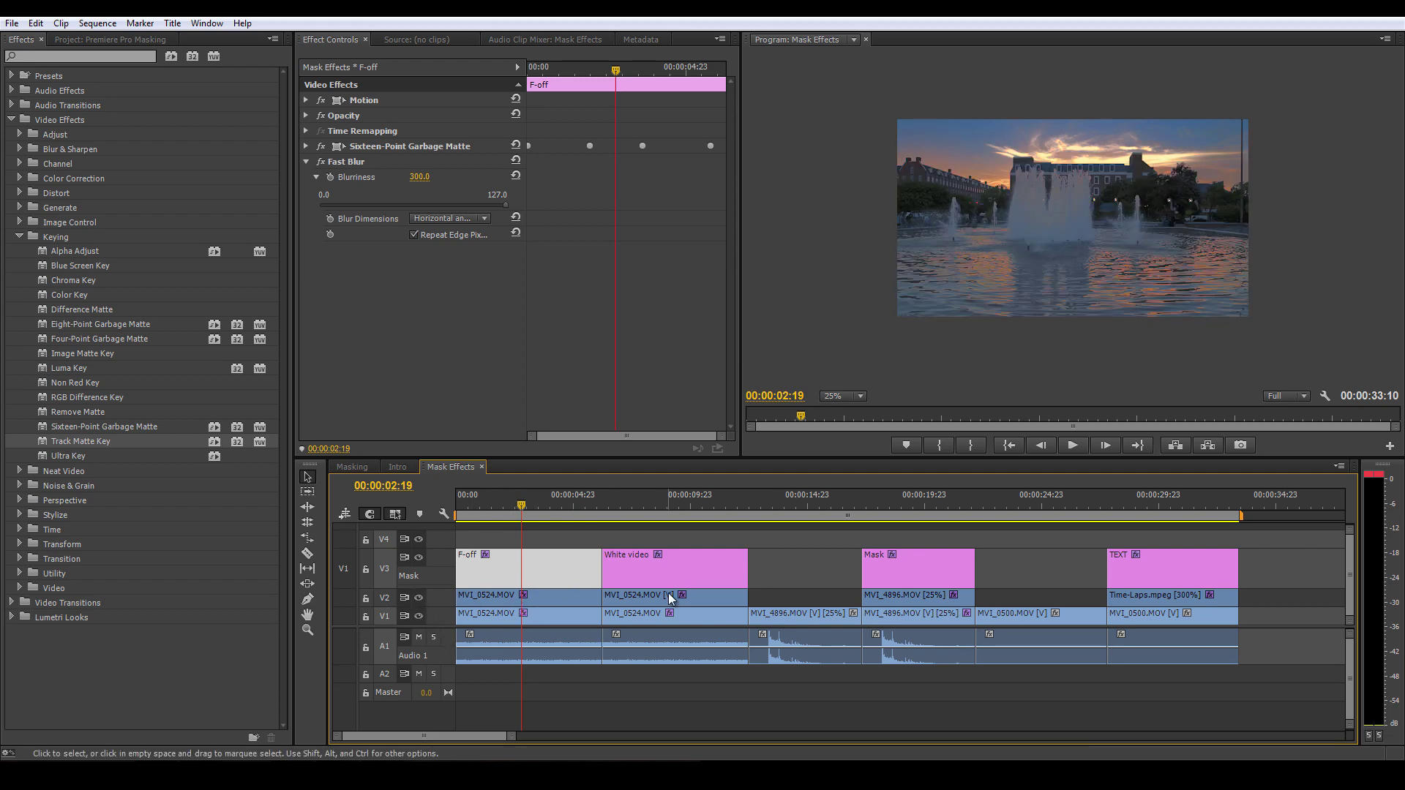
Play the masked fountain shot from the sequence start in an enlarged program monitor and stop at 00:00:06:06
key("grave")
key("Home")
key("space")
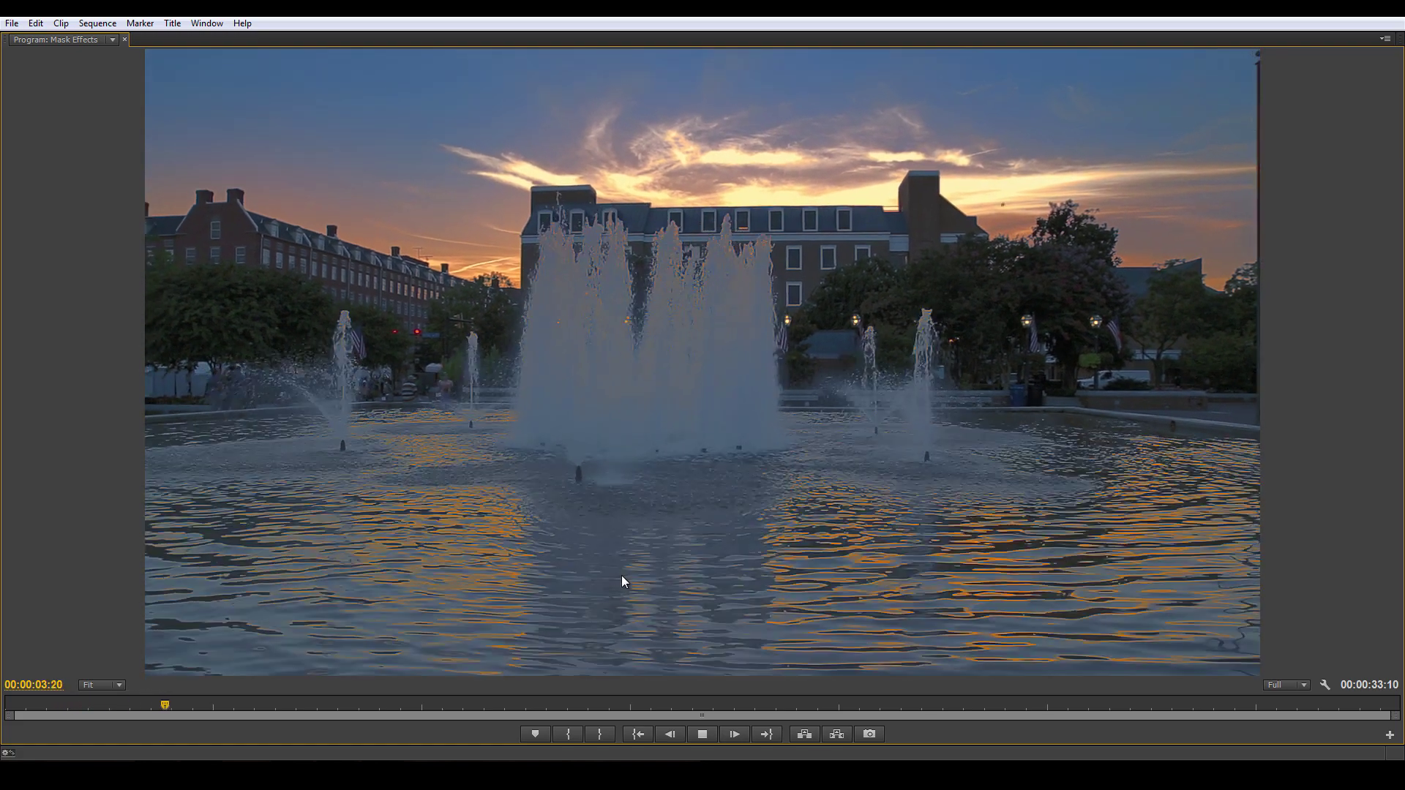
left_click(701, 735)
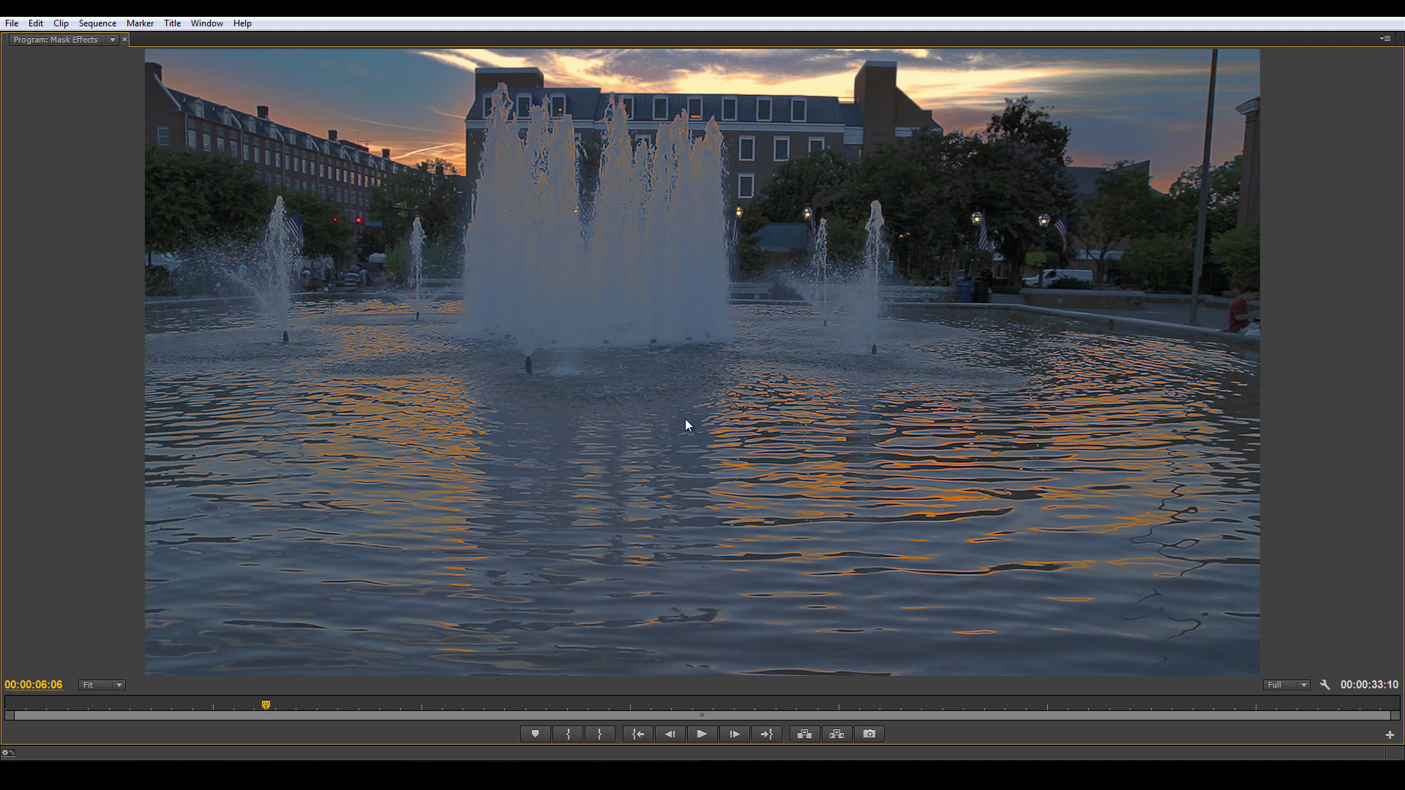
key("grave")
Play the MVI_4896.MOV hammer shots starting near 00:00:12:16, then return the playhead to 00:00:13:19
left_click_drag(605, 510, 757, 502)
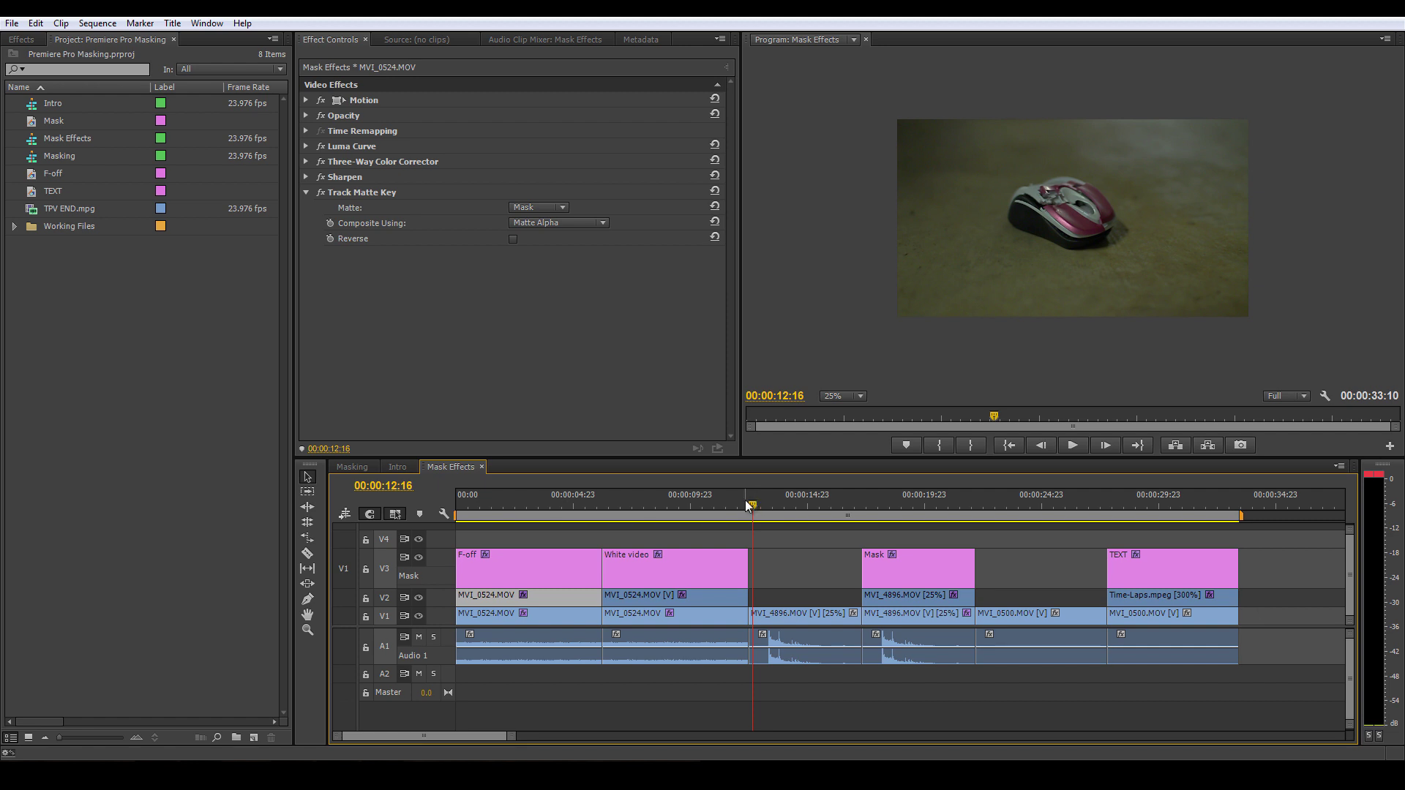
key("space")
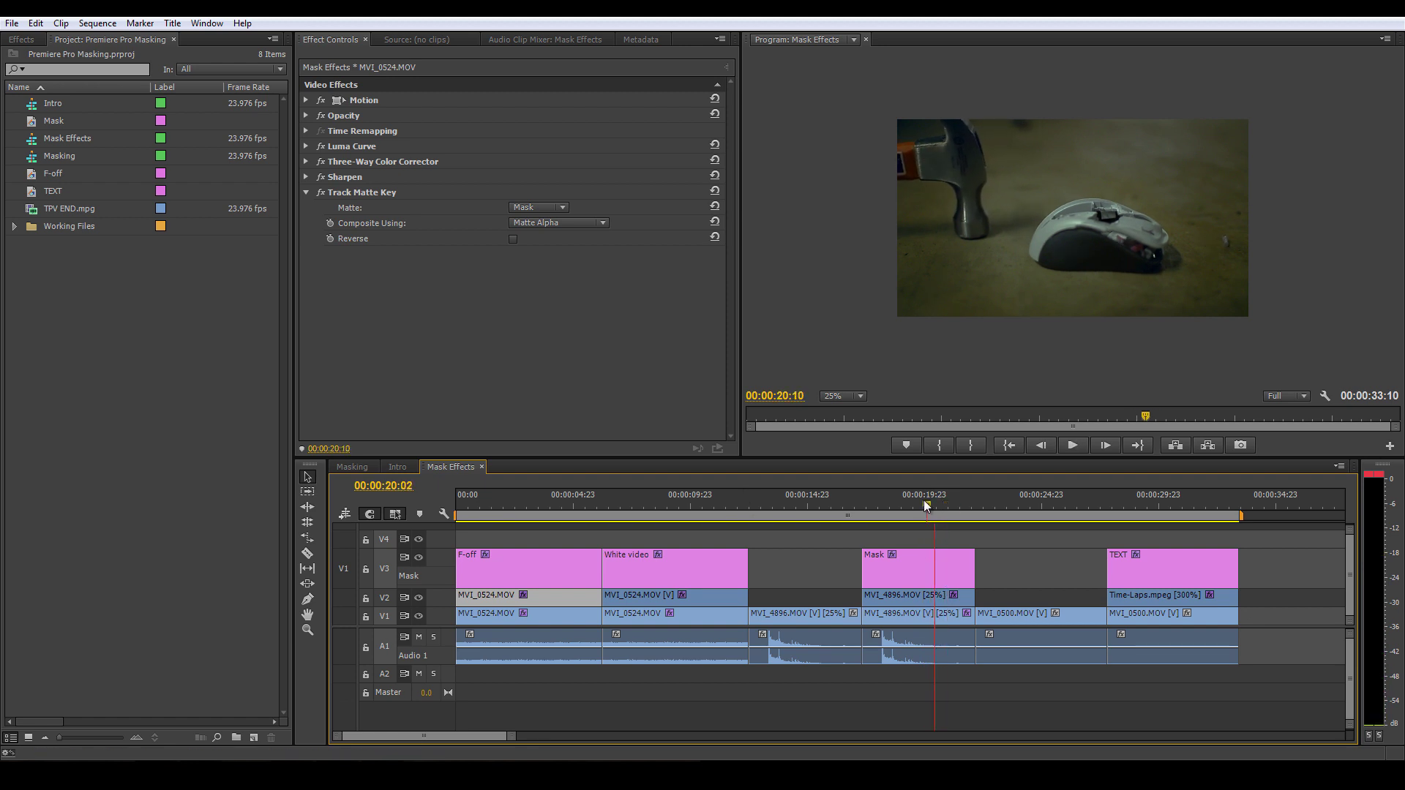
left_click_drag(951, 504, 779, 504)
Place the Mask matte on V3 over the first MVI_4896.MOV clip, matching its length, and move that clip up to V2
left_click(795, 621)
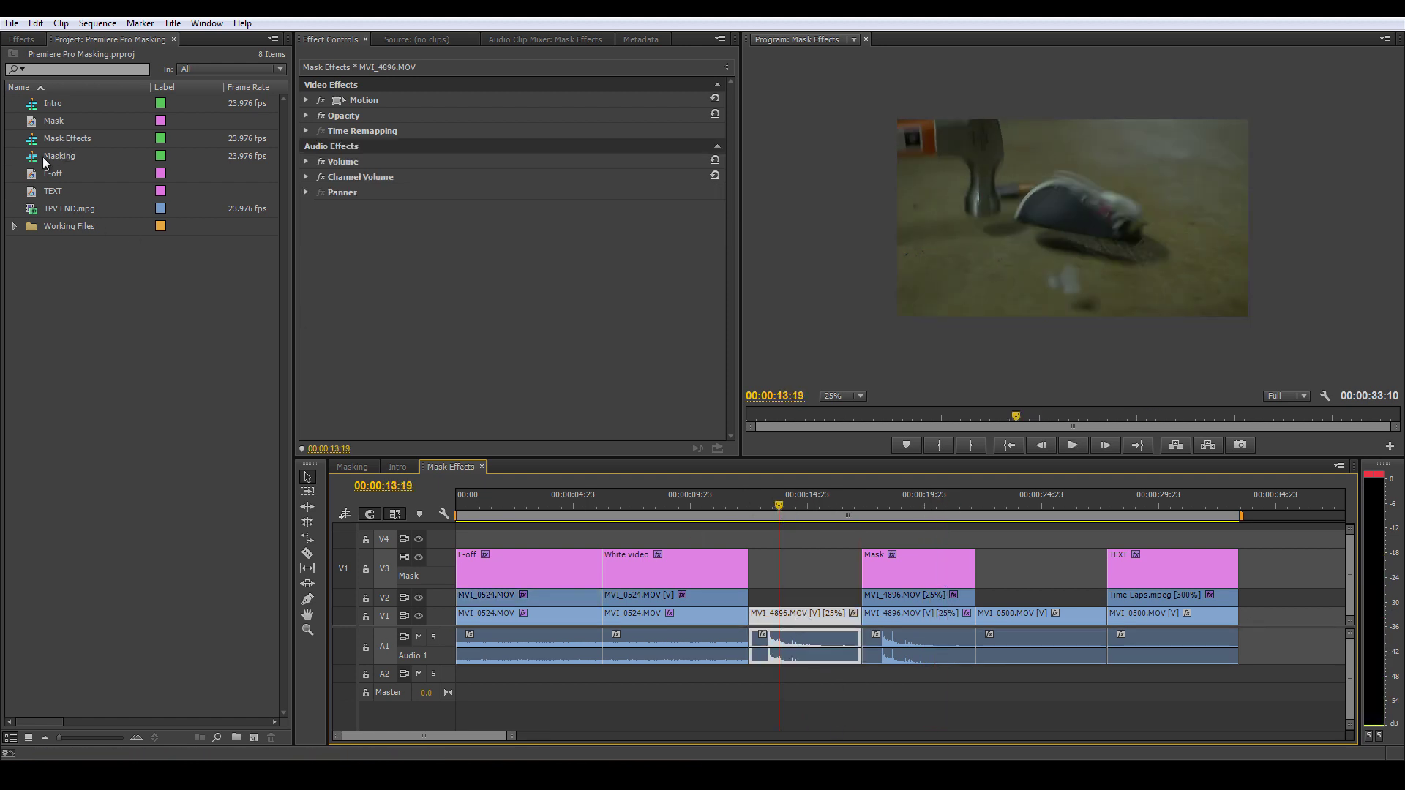
left_click(37, 121)
mouse_move(756, 519)
left_mouse_down()
mouse_move(765, 578)
mouse_move(761, 539)
left_mouse_up()
left_click_drag(888, 539, 846, 543)
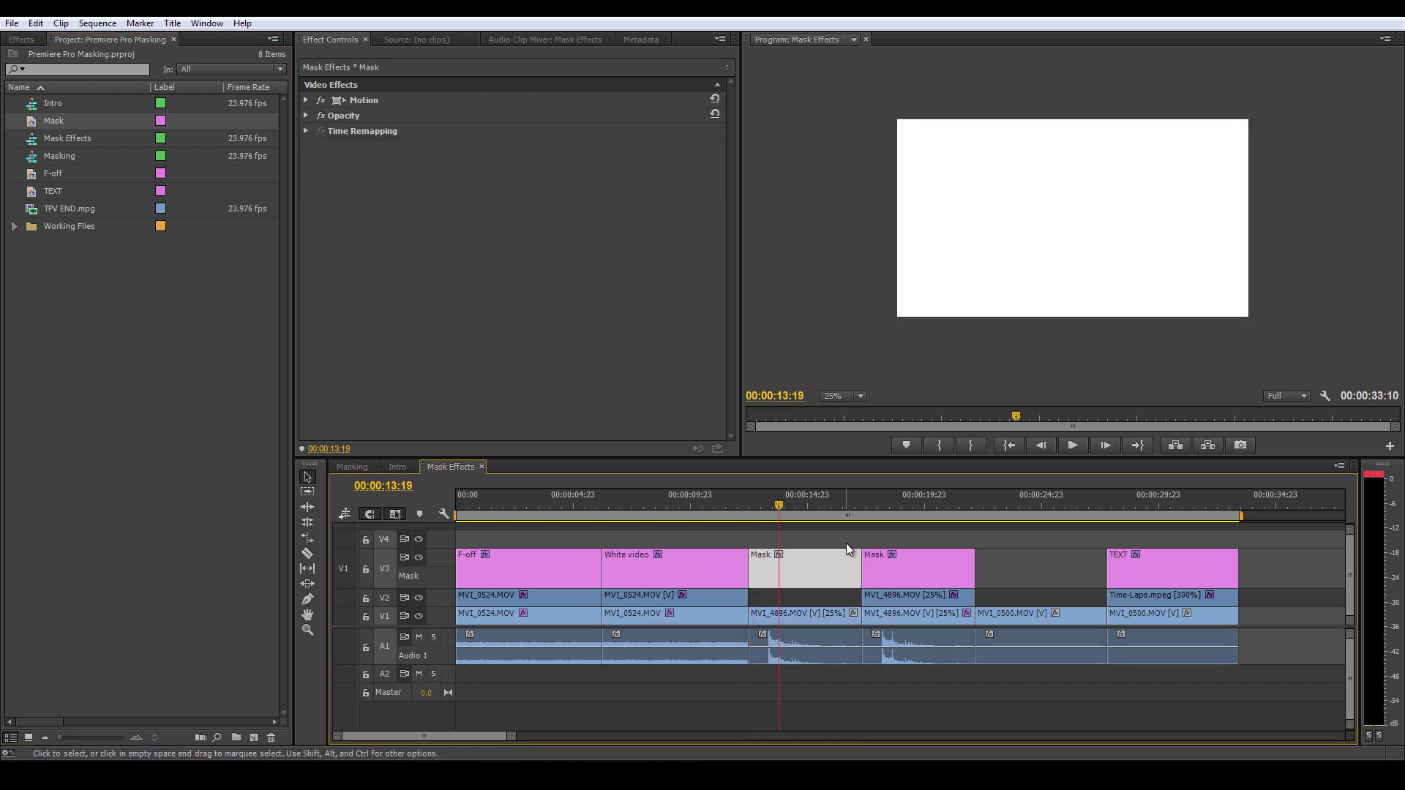
left_click(21, 39)
left_click_drag(813, 615, 801, 598)
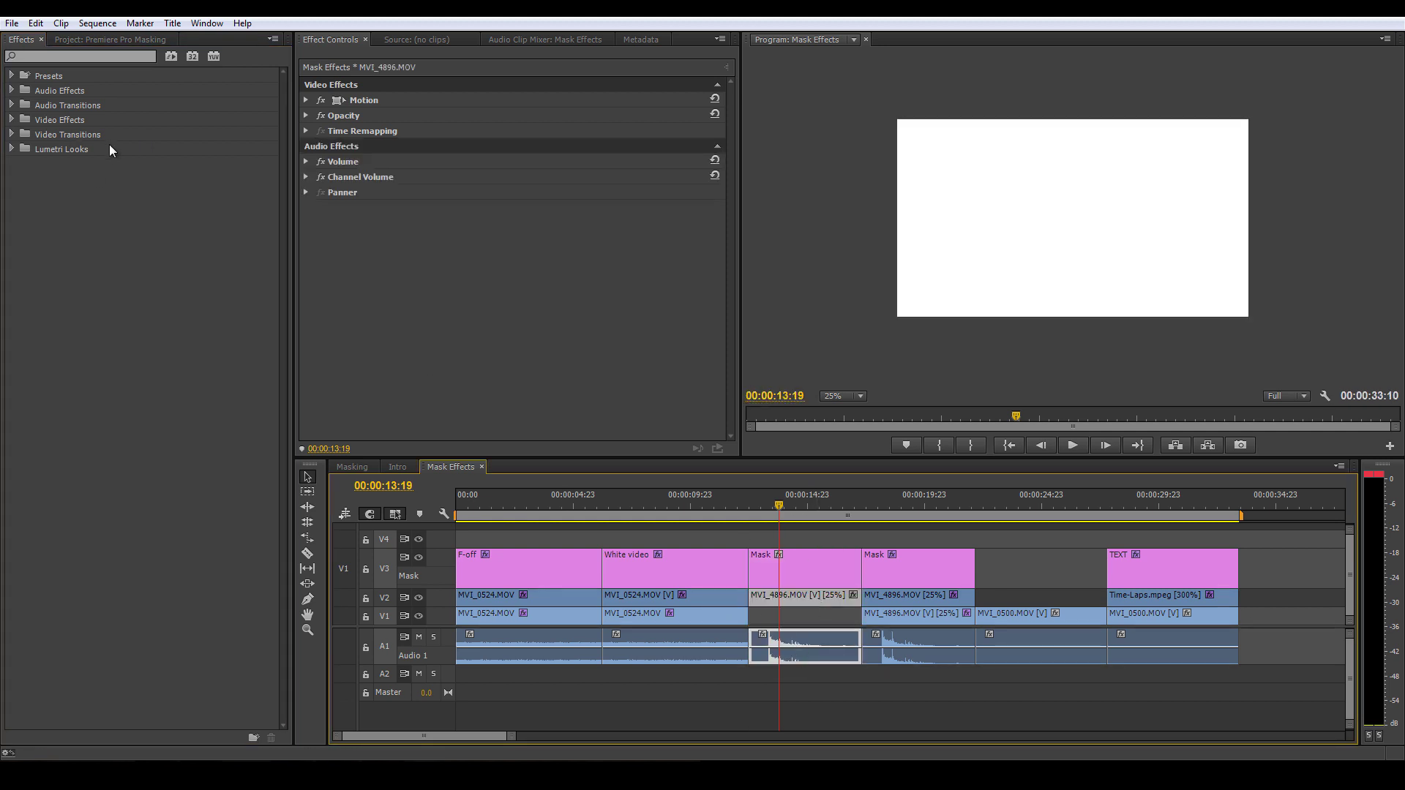
Apply the Four-Point Garbage Matte effect to the new Mask clip and show its corner handles
left_click(11, 119)
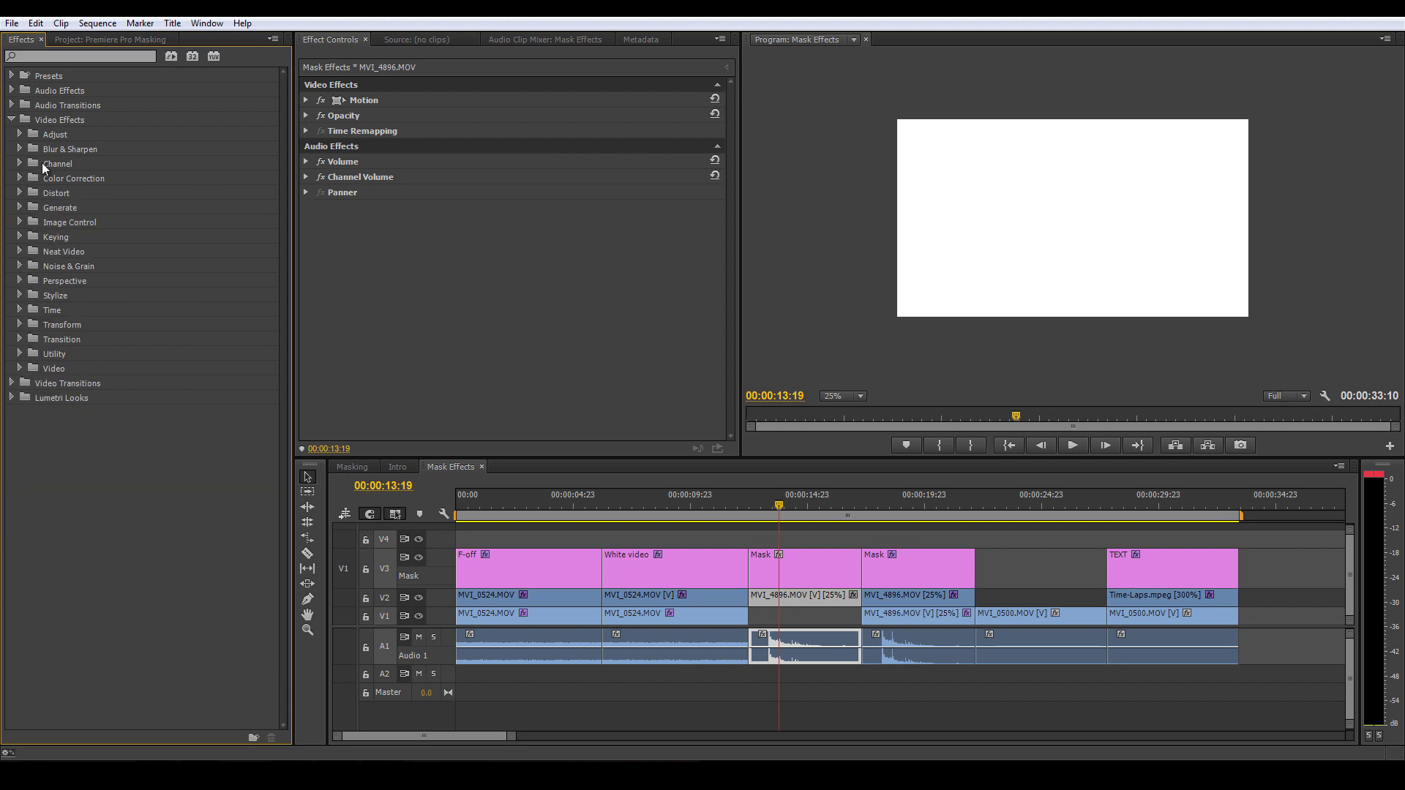
left_click(21, 237)
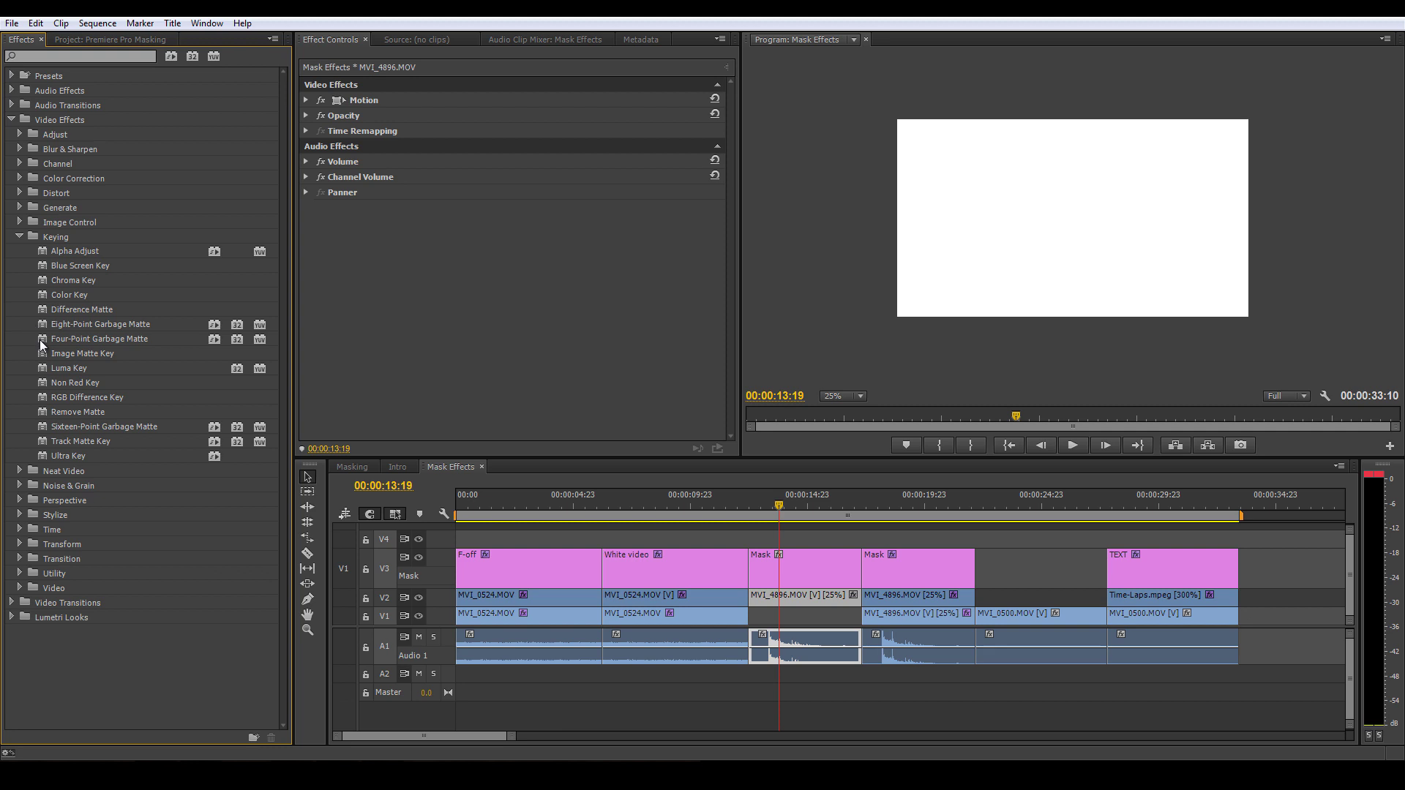
left_click_drag(44, 338, 808, 564)
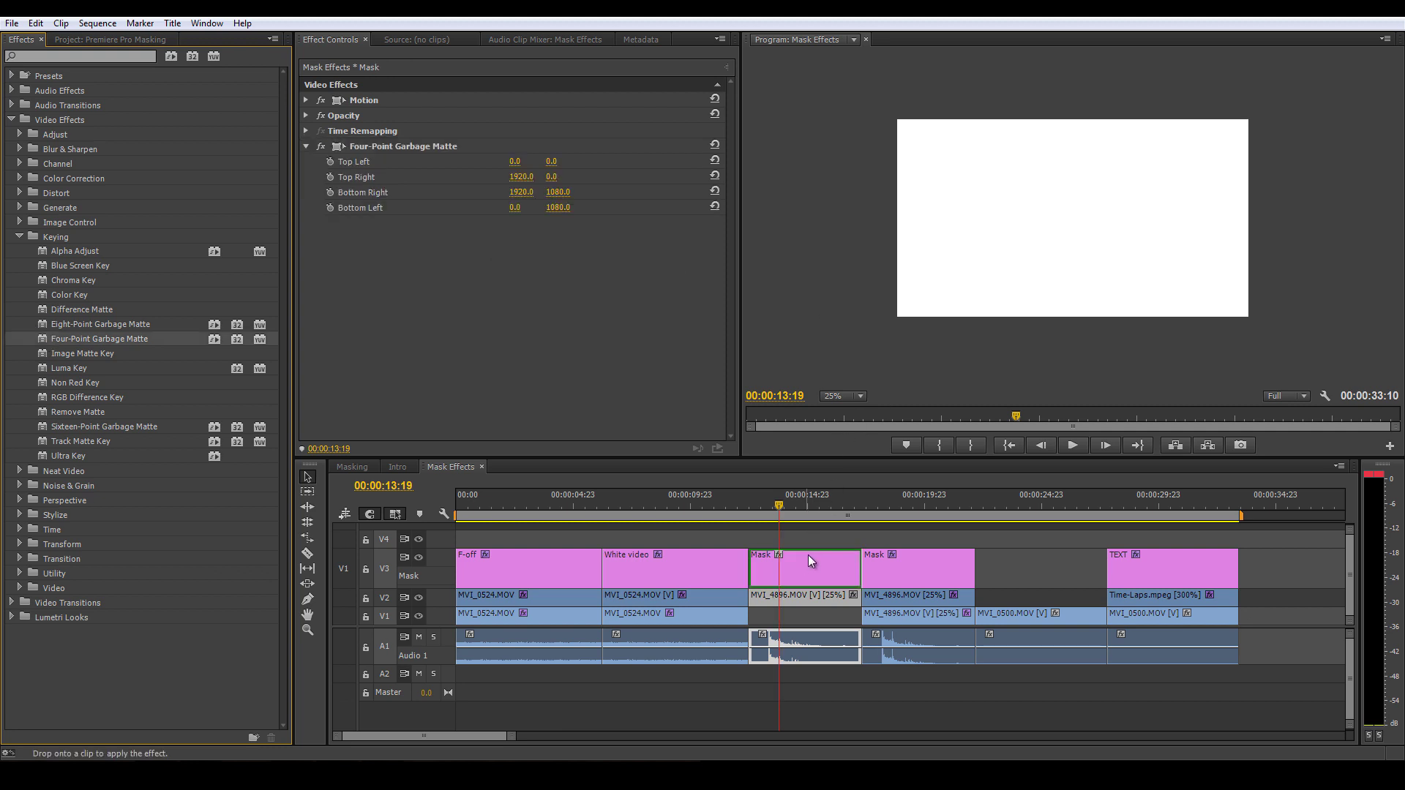
left_click(333, 150)
Shape the garbage matte around the computer mouse with corners at about 712, 52; 1444, 120; 1080, 1032; and 540, 736
left_click_drag(898, 120, 1045, 142)
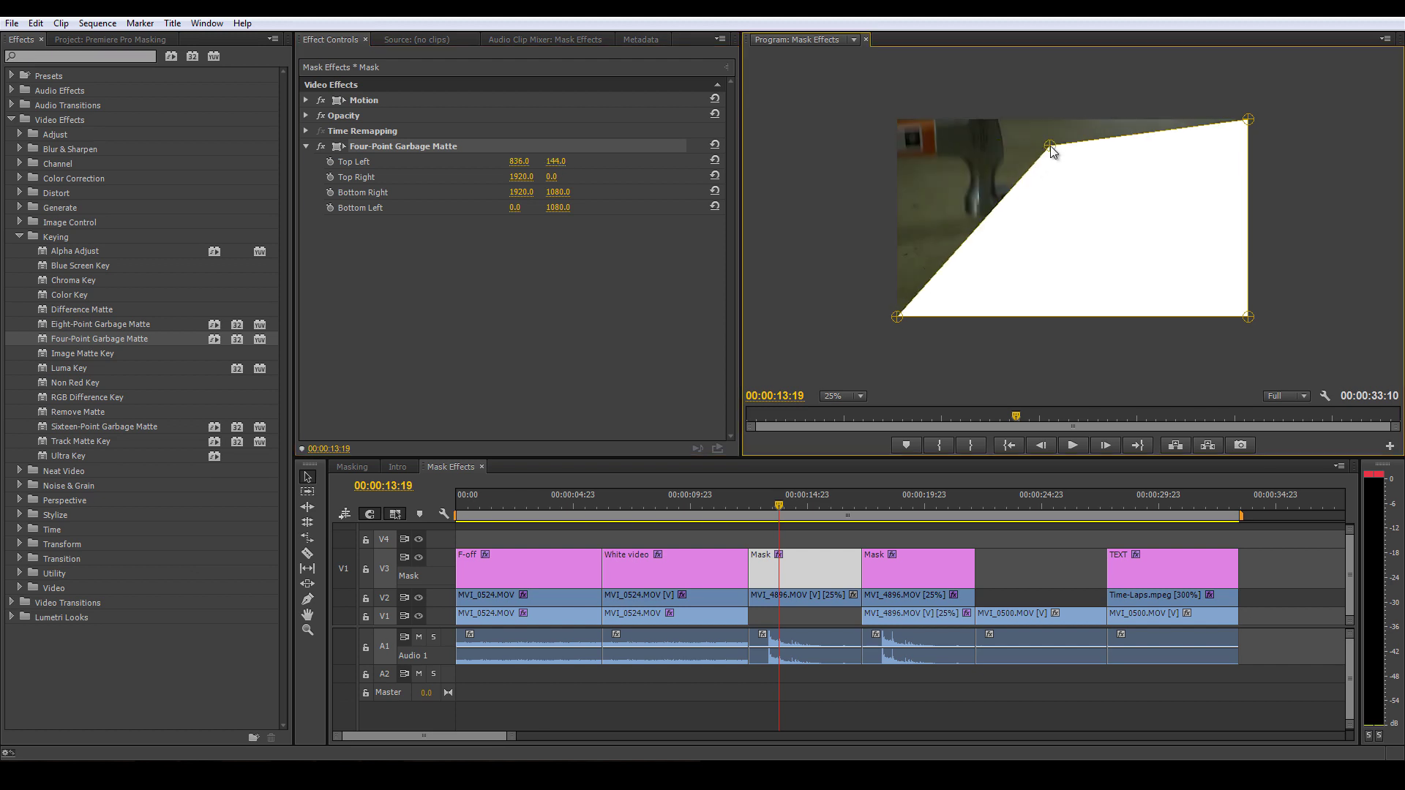
left_click_drag(898, 317, 971, 296)
left_click_drag(1248, 317, 1160, 316)
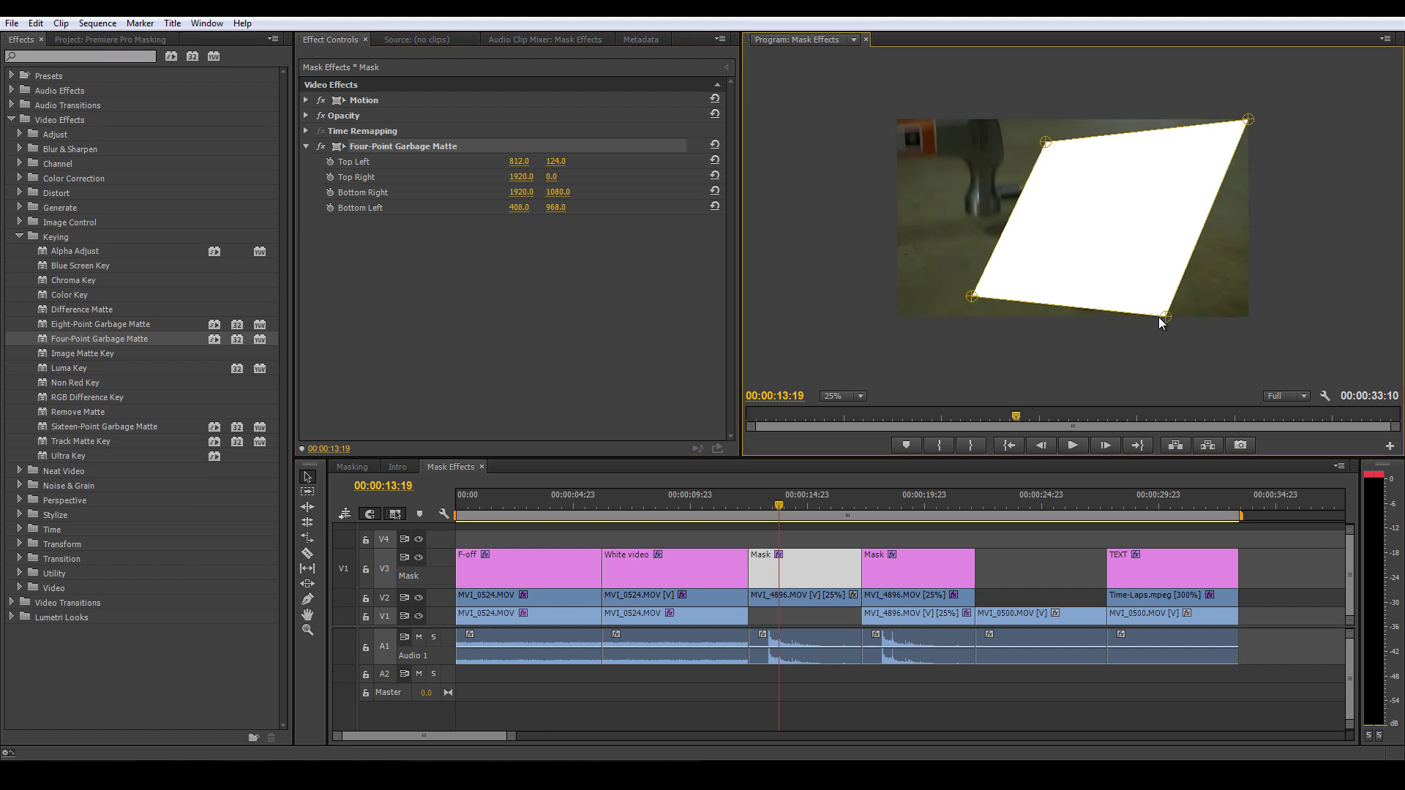
left_click_drag(1244, 130, 1173, 133)
left_click_drag(1046, 142, 997, 136)
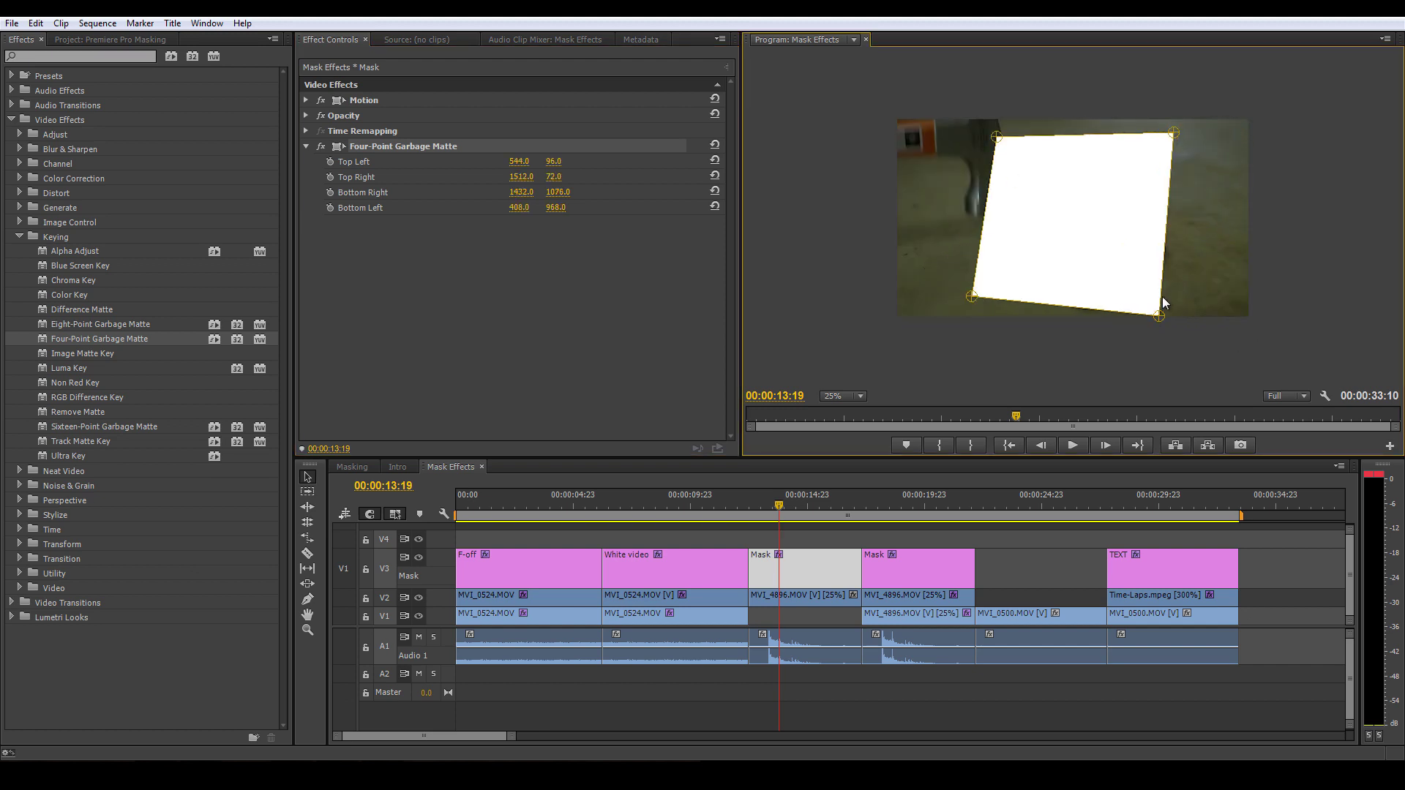
left_click_drag(1159, 316, 1128, 295)
left_click_drag(973, 295, 1008, 249)
left_click_drag(1128, 294, 1097, 303)
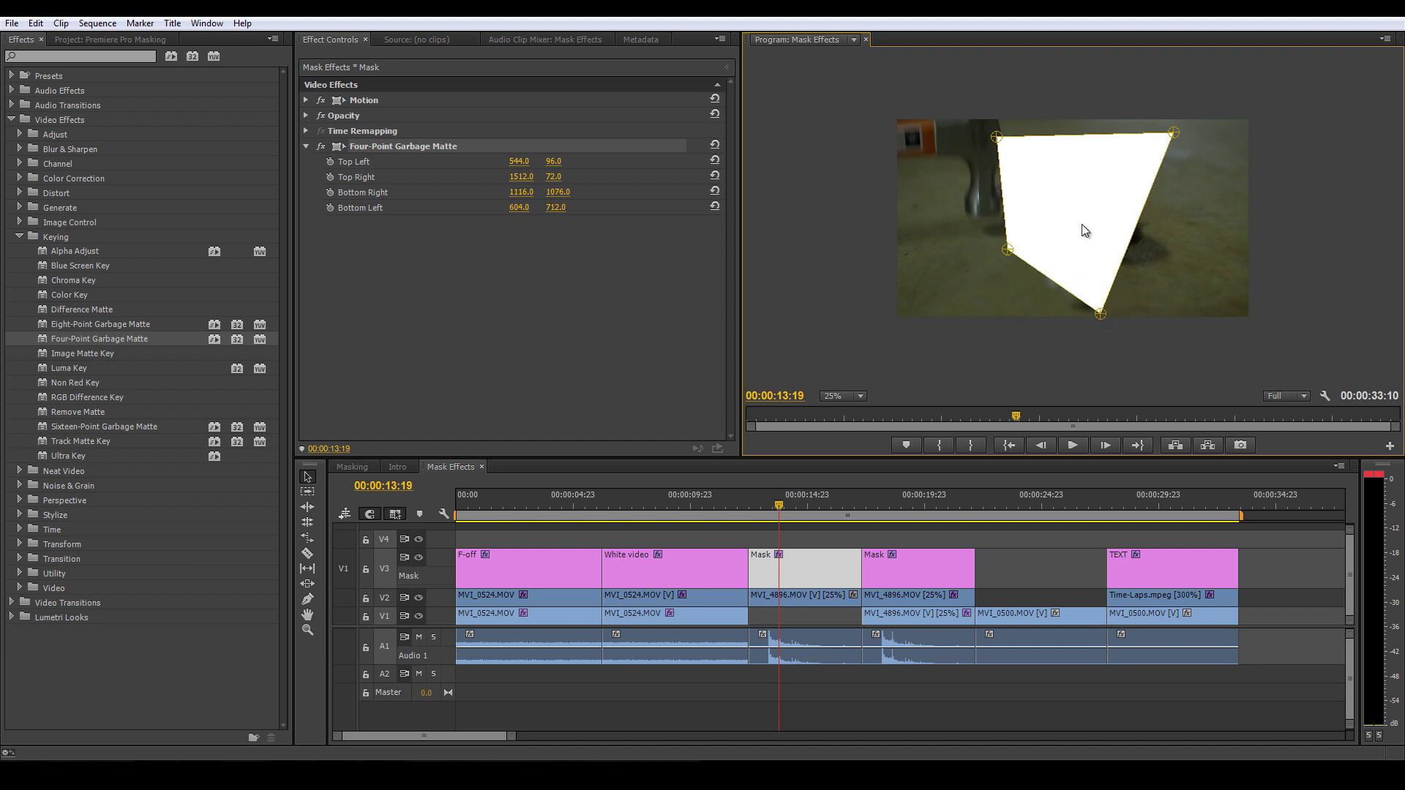
left_click_drag(997, 137, 1028, 129)
left_click_drag(1008, 249, 996, 253)
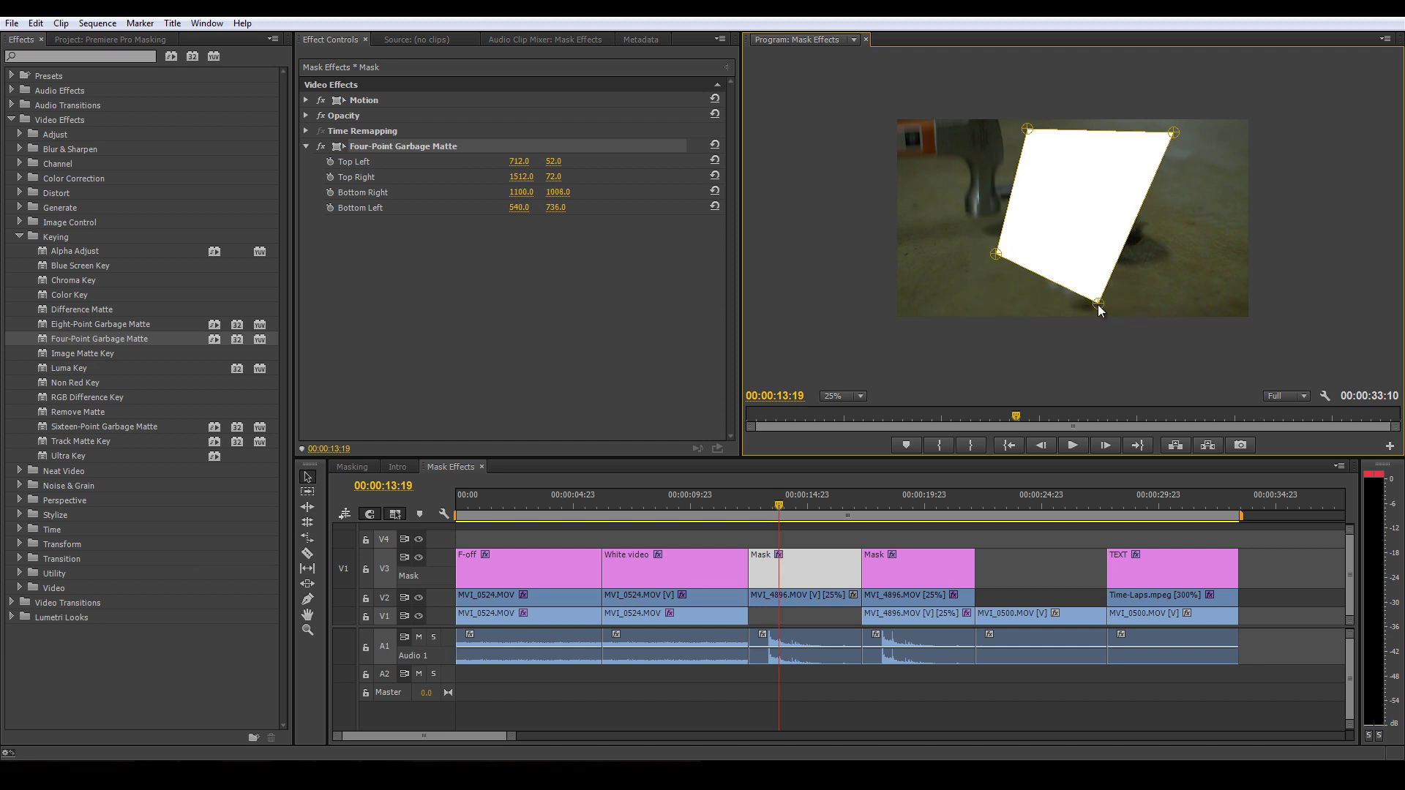
left_click_drag(1173, 132, 1162, 141)
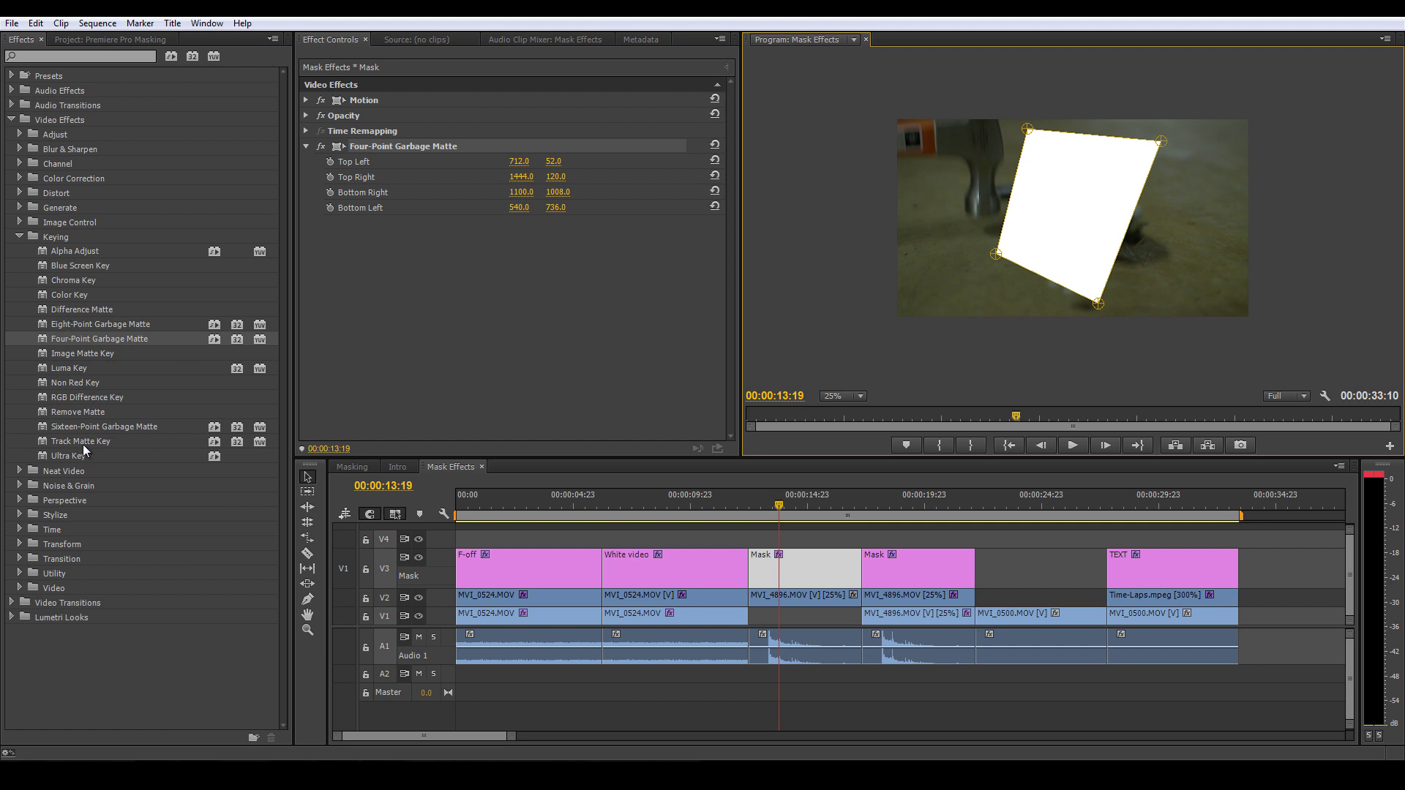
left_click_drag(1097, 304, 1094, 308)
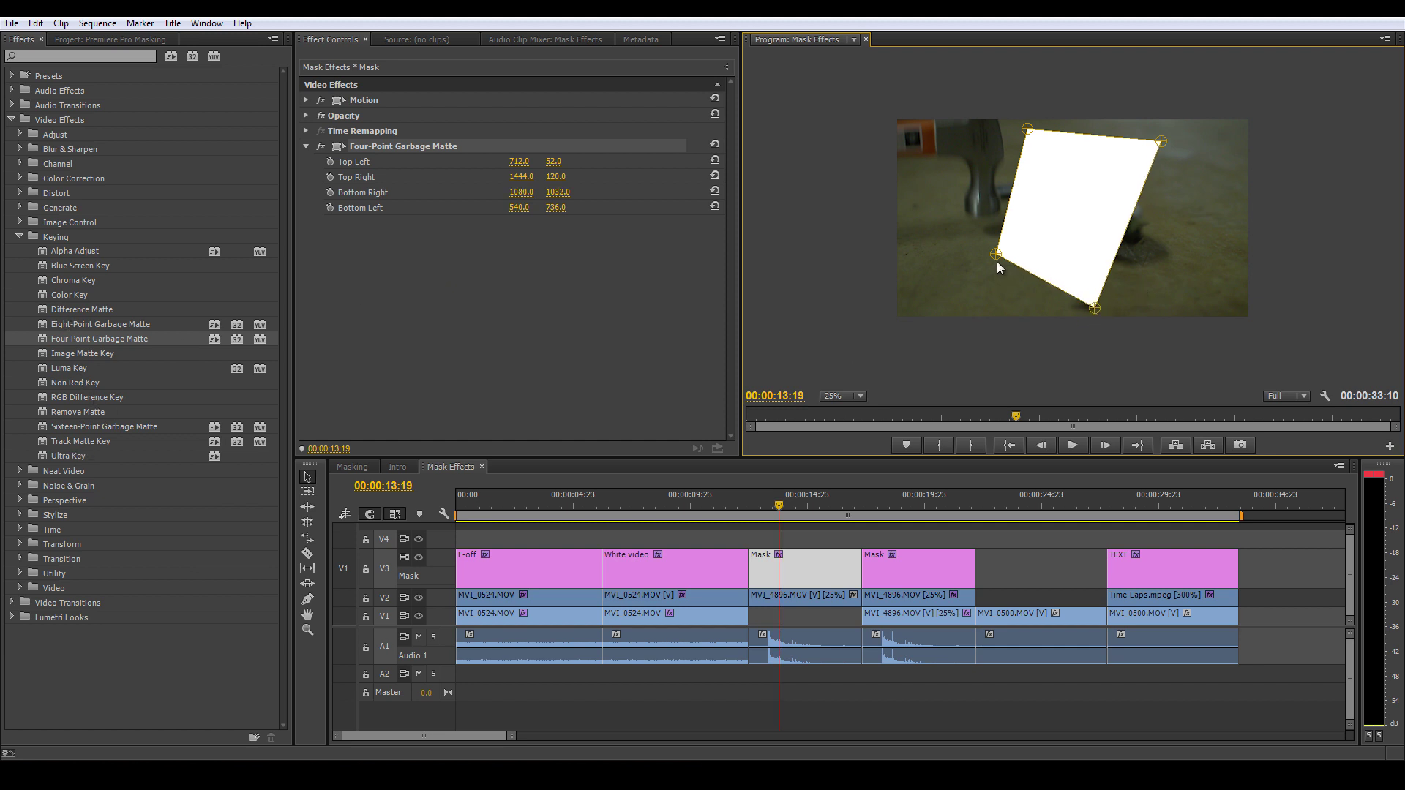
Reshape the matte into a wide diamond: Top Left about 884, 60, Top Right 1796, 488, Bottom Left 224, 708
left_click_drag(996, 253, 939, 248)
left_click_drag(1163, 142, 1225, 209)
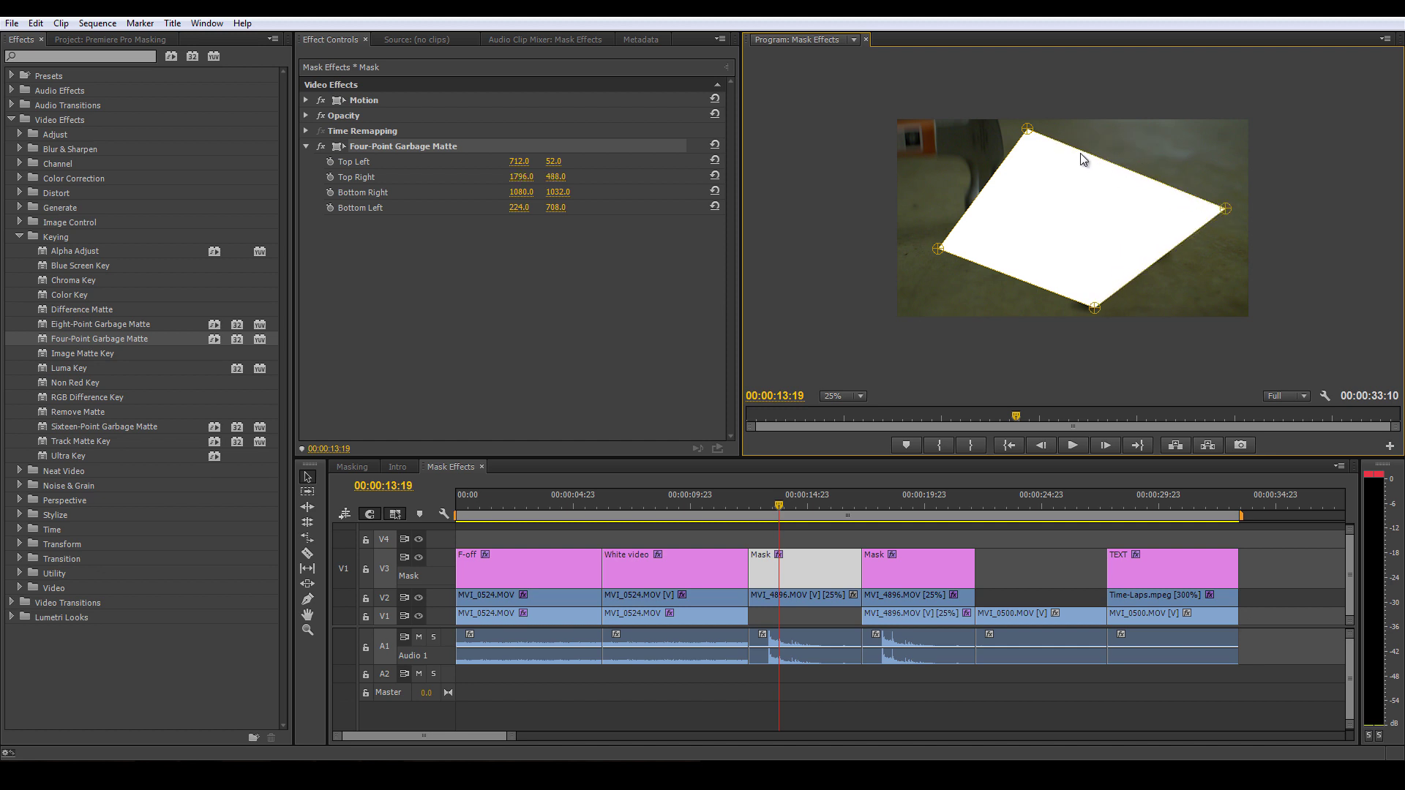
left_click_drag(1027, 129, 1059, 130)
Apply Track Matte Key to the MVI_4896.MOV clip on V2 with the Mask track as its matte, and preview at 00:00:13:12
left_click_drag(774, 513, 781, 513)
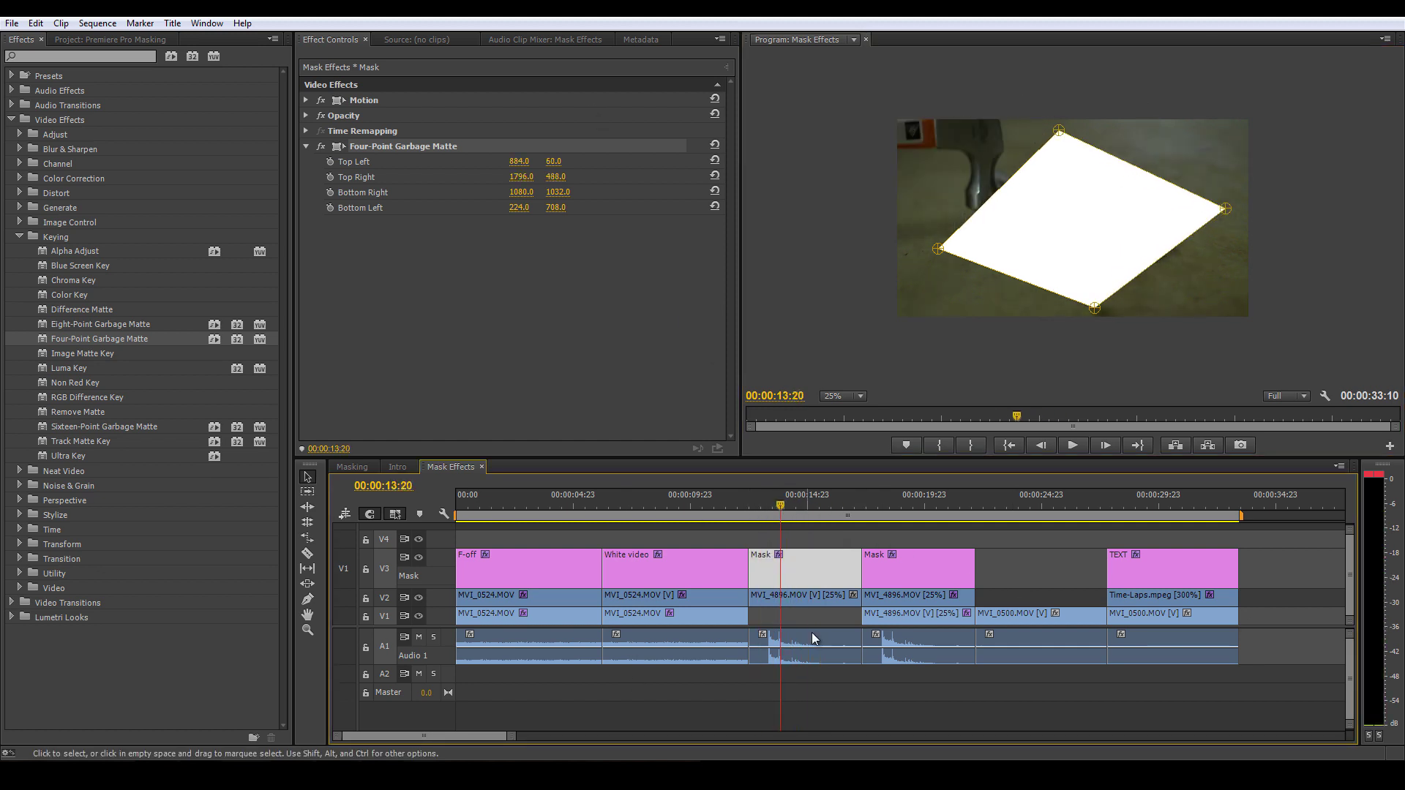
left_click(807, 604)
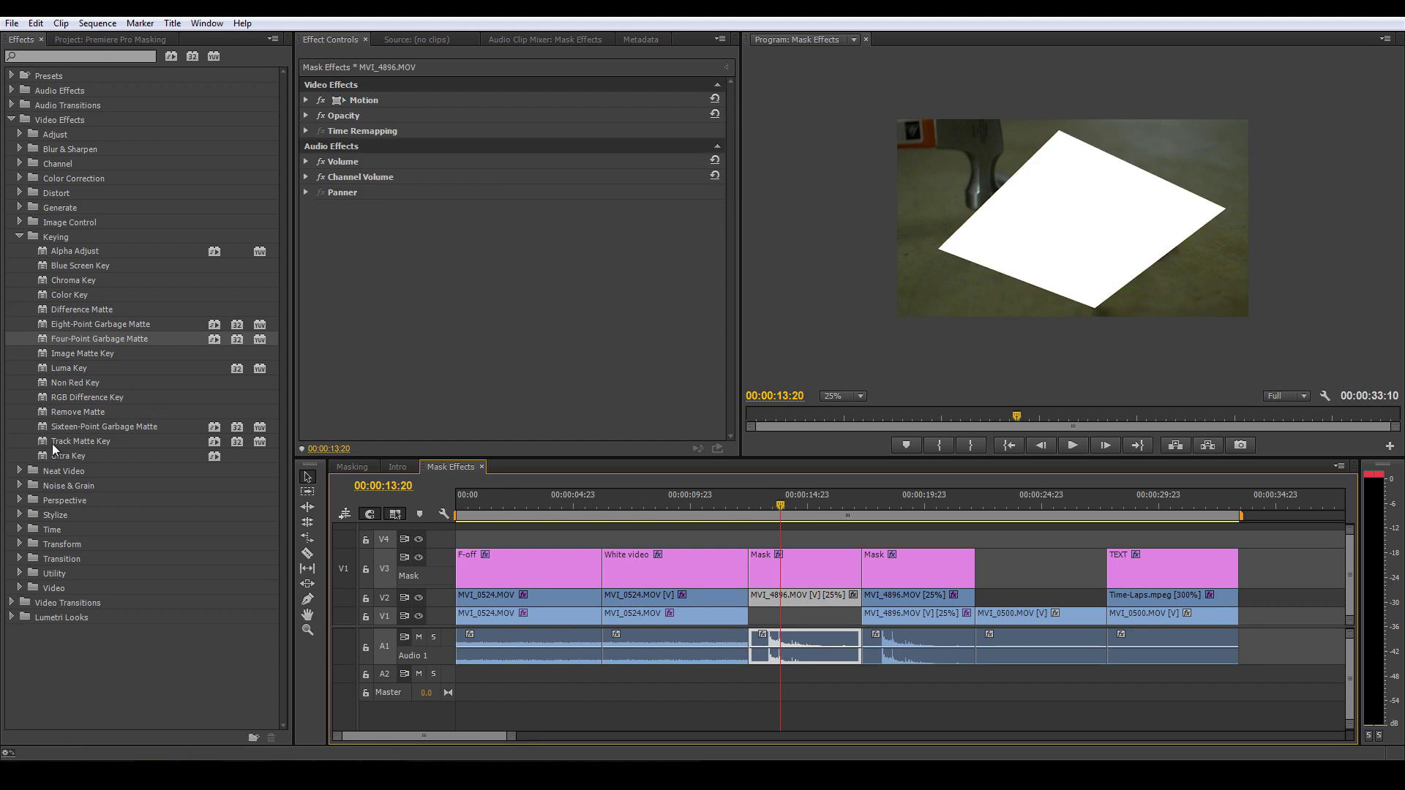
left_click_drag(46, 439, 438, 230)
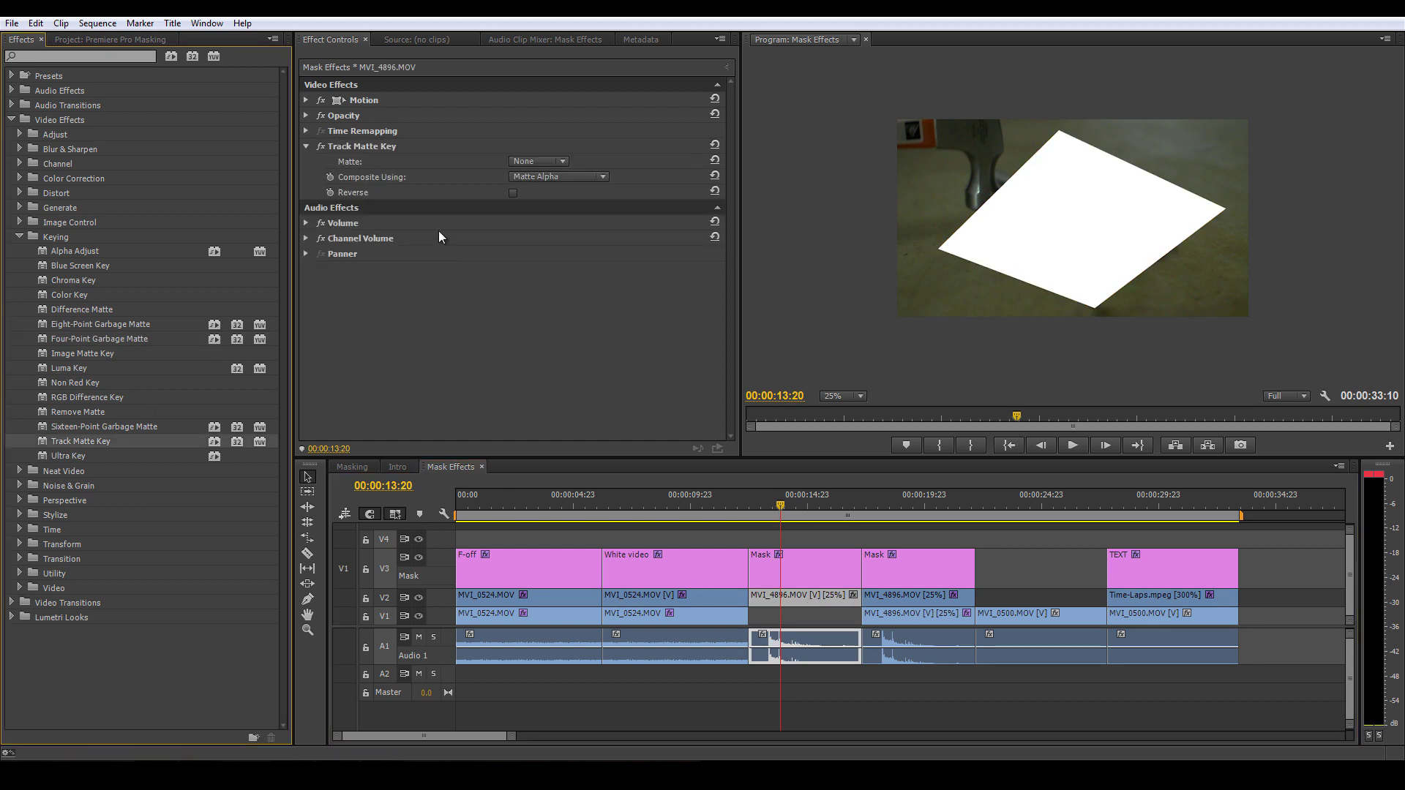
left_click(543, 162)
left_click(547, 214)
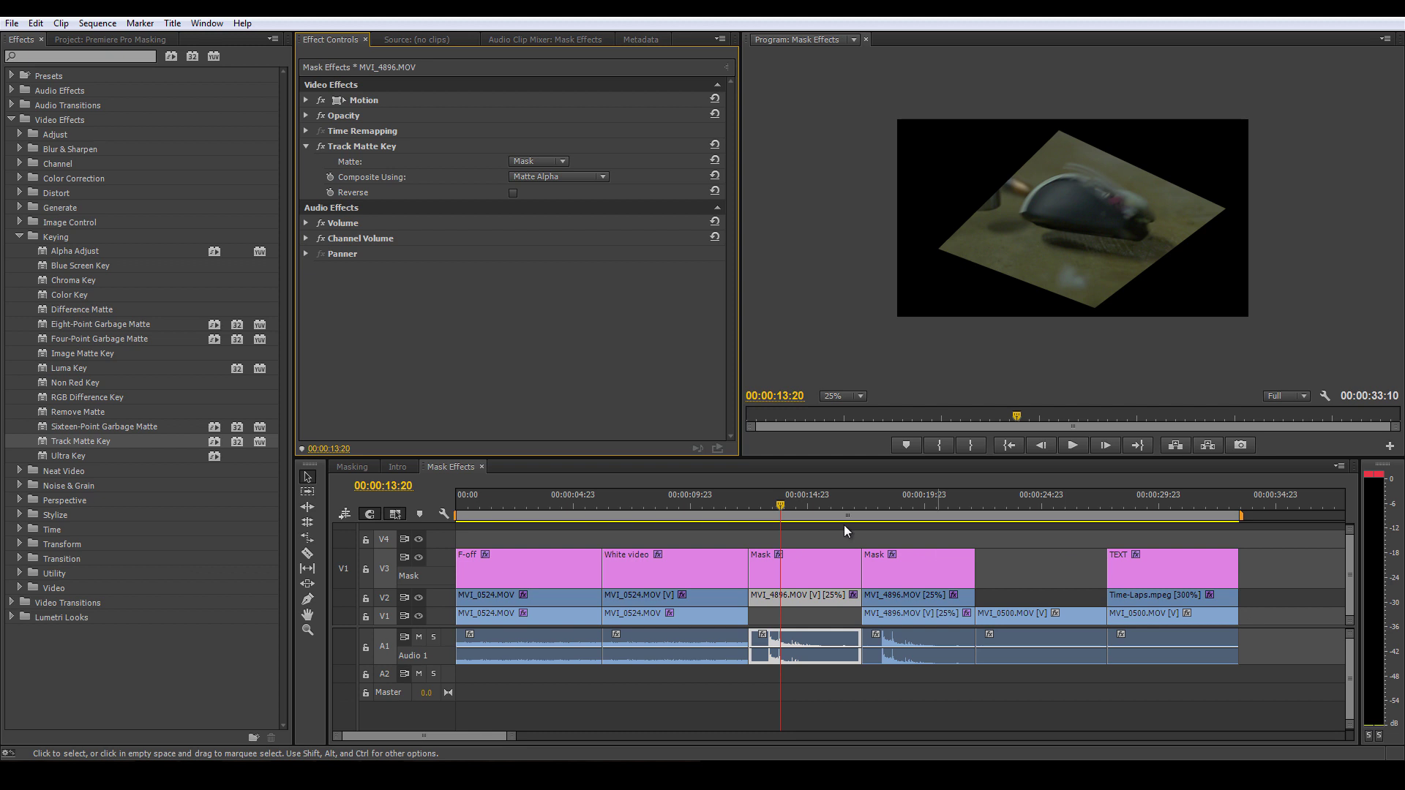
mouse_move(783, 502)
left_mouse_down()
mouse_move(807, 502)
mouse_move(772, 504)
left_mouse_up()
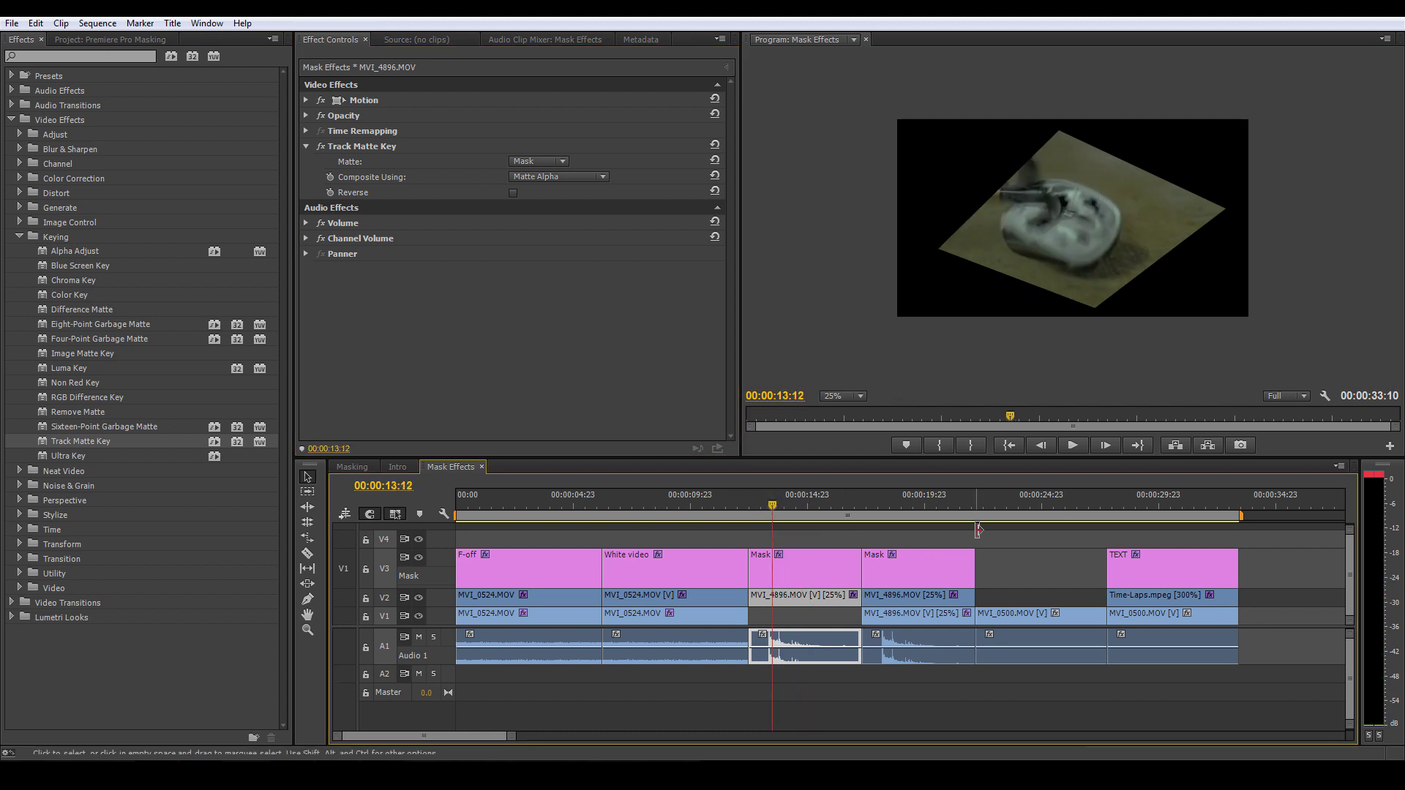
Remove the Track Matte Key effect from the MVI_4896.MOV clip on V1 beneath the first Mask clip
left_click(916, 618)
left_click(807, 601)
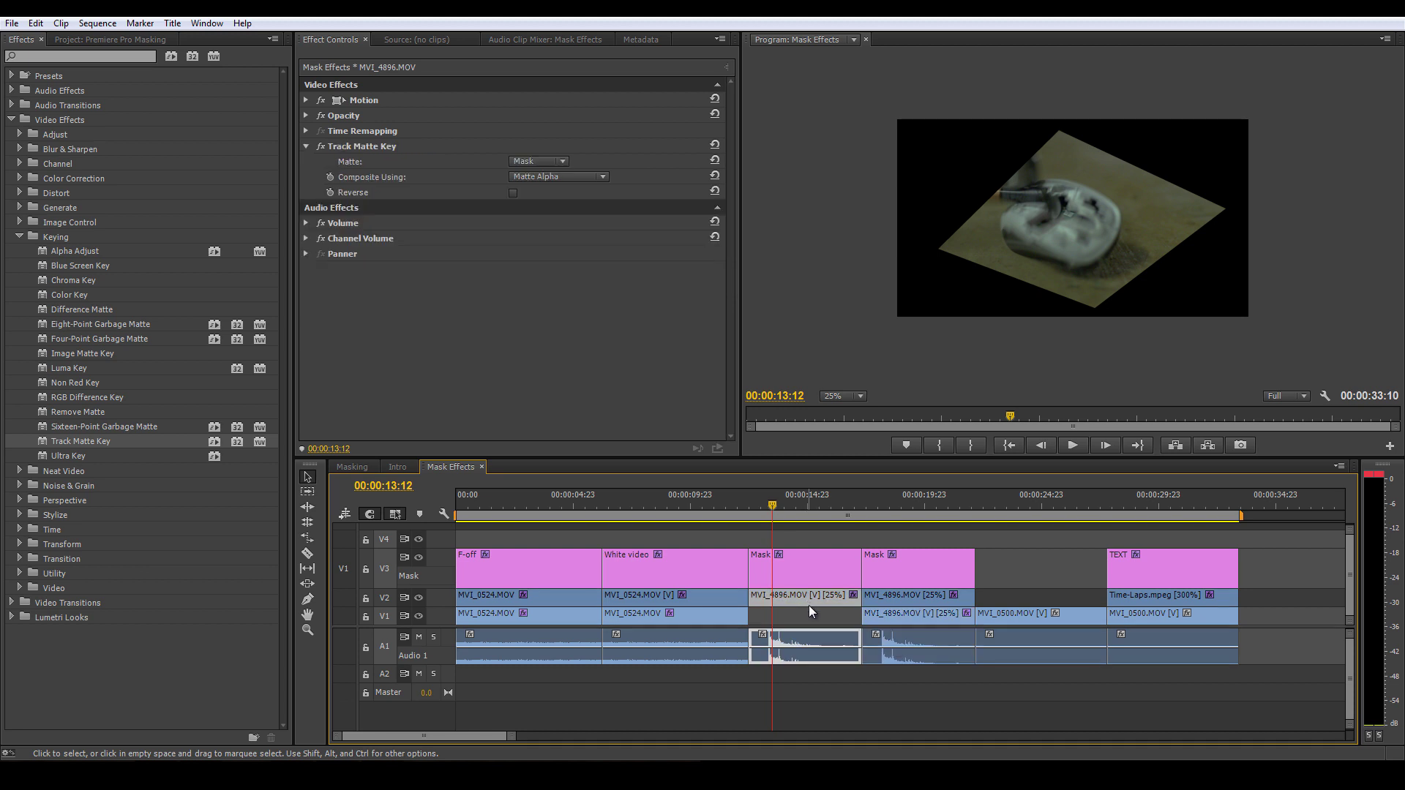
left_click_drag(808, 606, 802, 617)
left_click(803, 619)
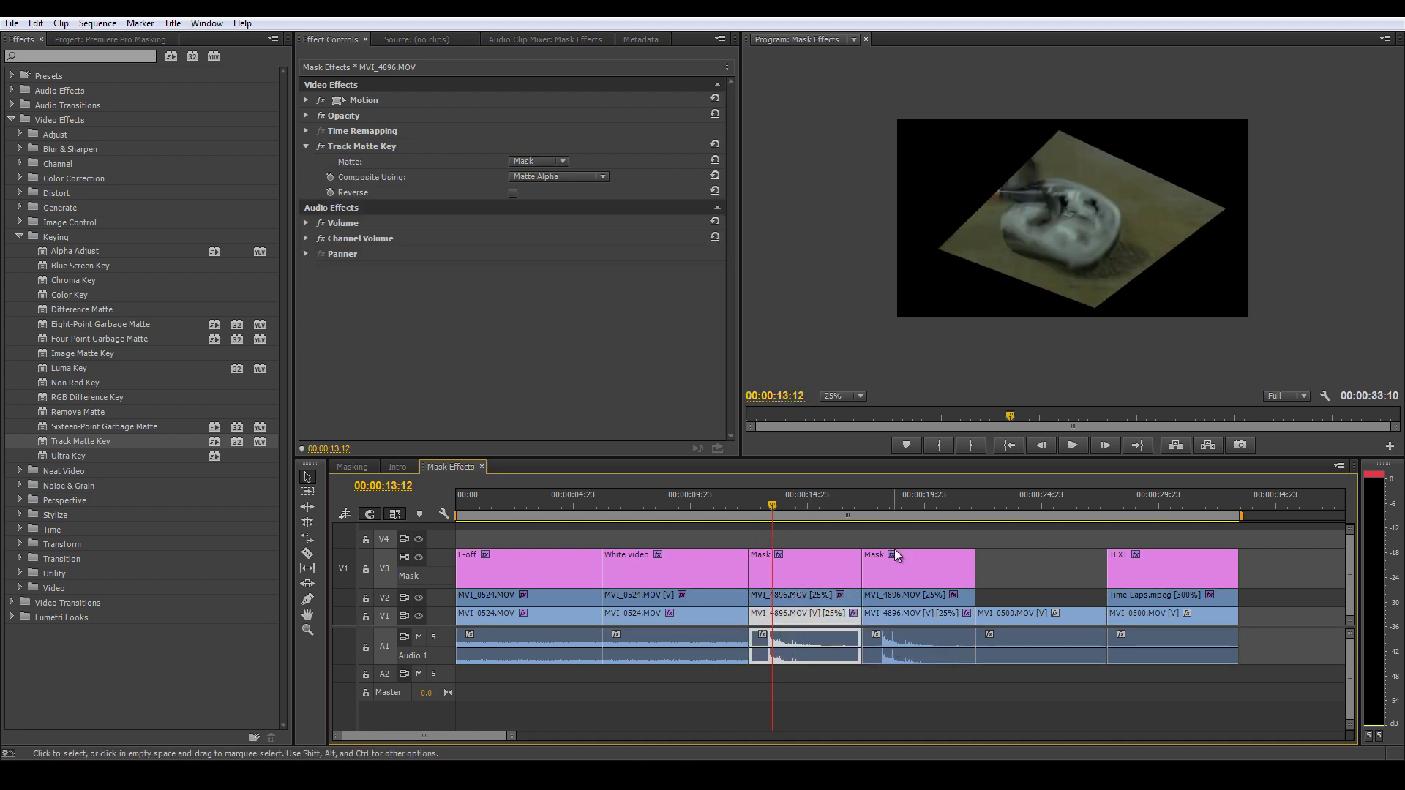
left_click(359, 151)
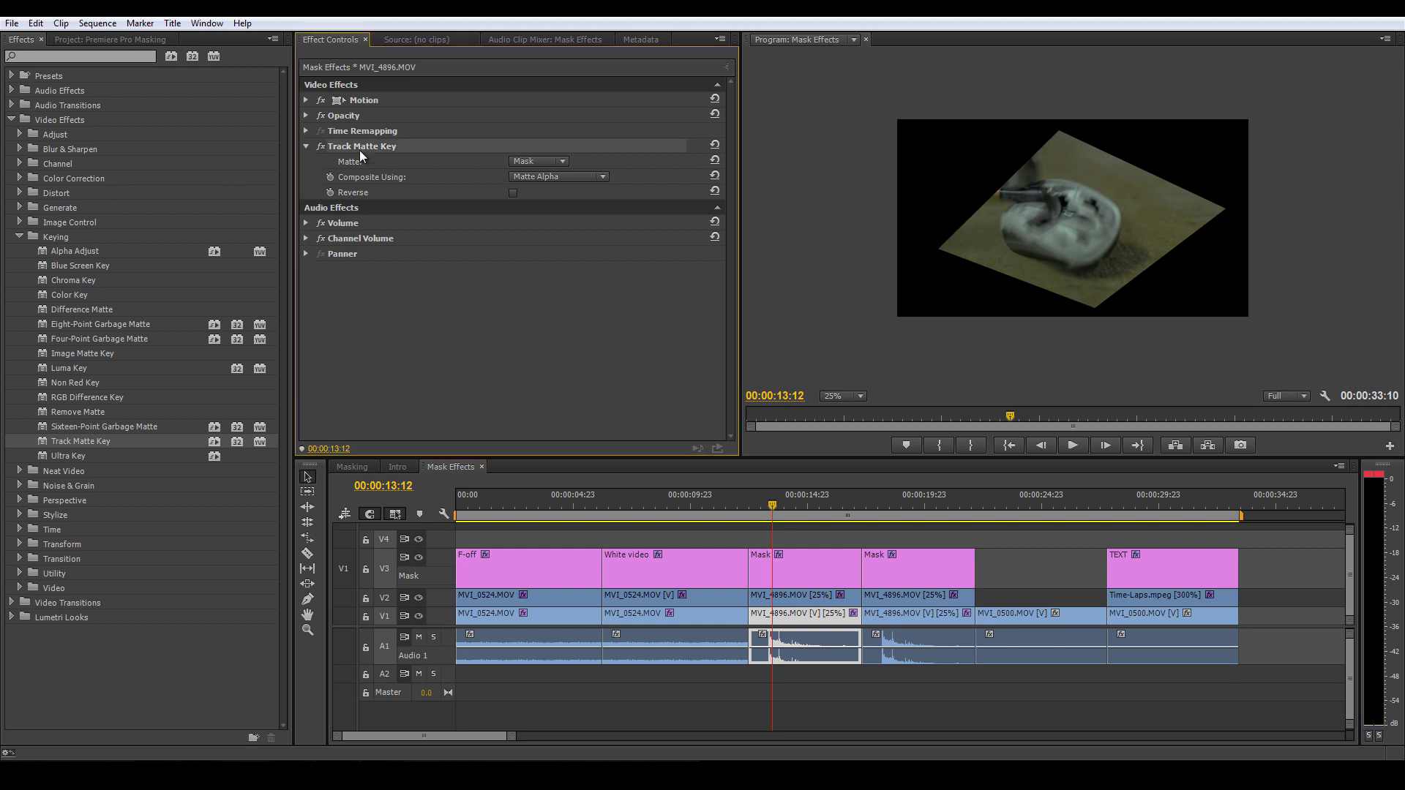
key("Delete")
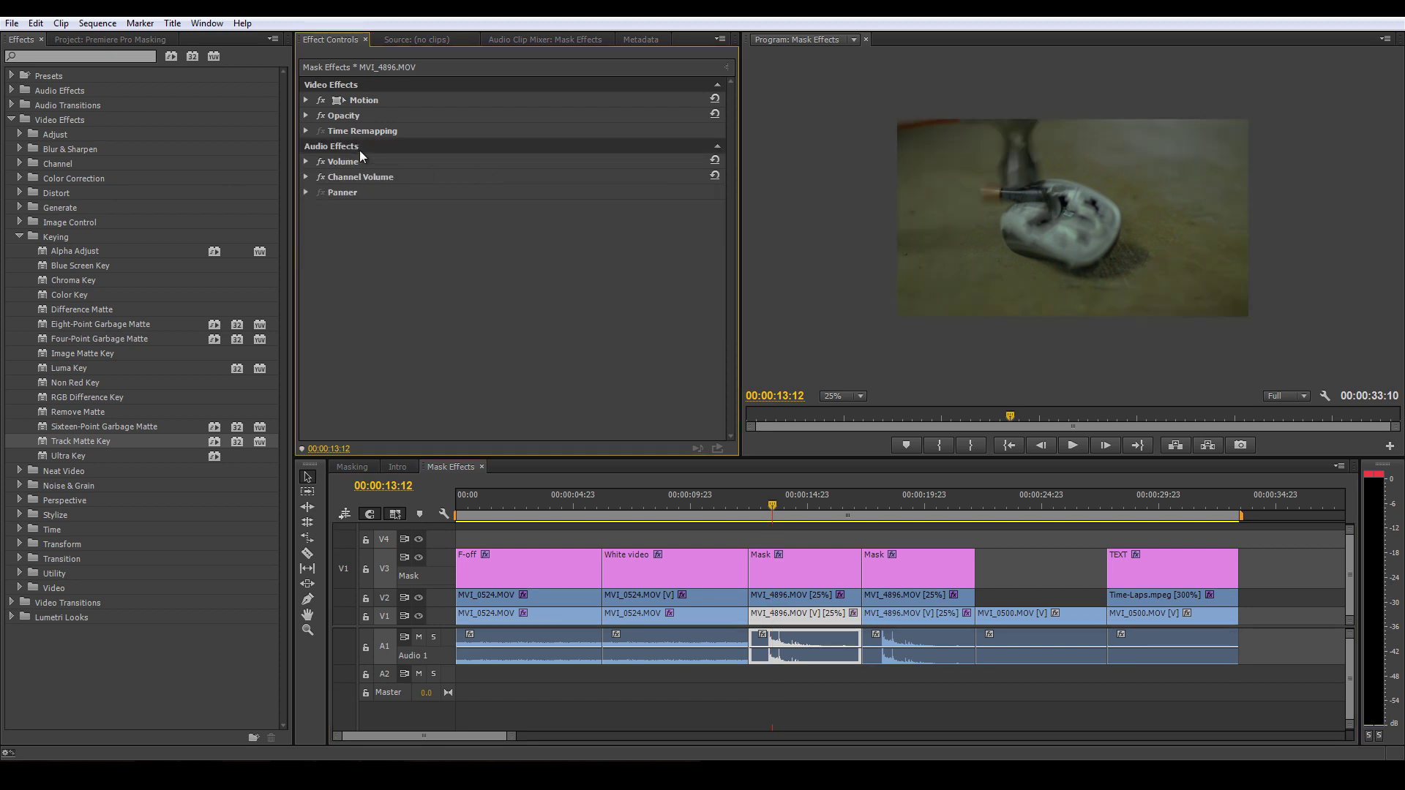
Apply RGB Curves to the V1 MVI_4896.MOV clip at 00:00:14:11 and bend the master curve downward in the shadows and midtones
left_click(794, 505)
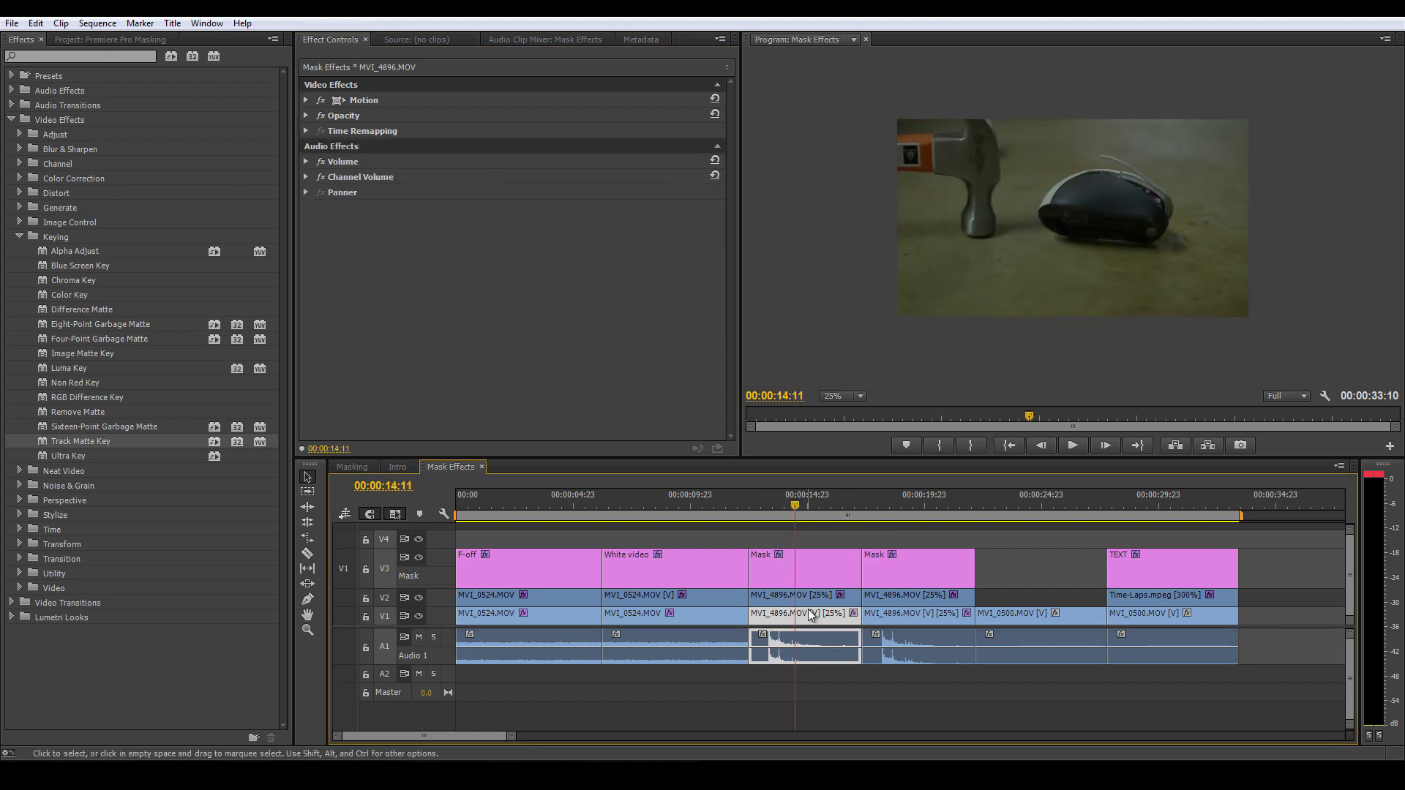
left_click(20, 176)
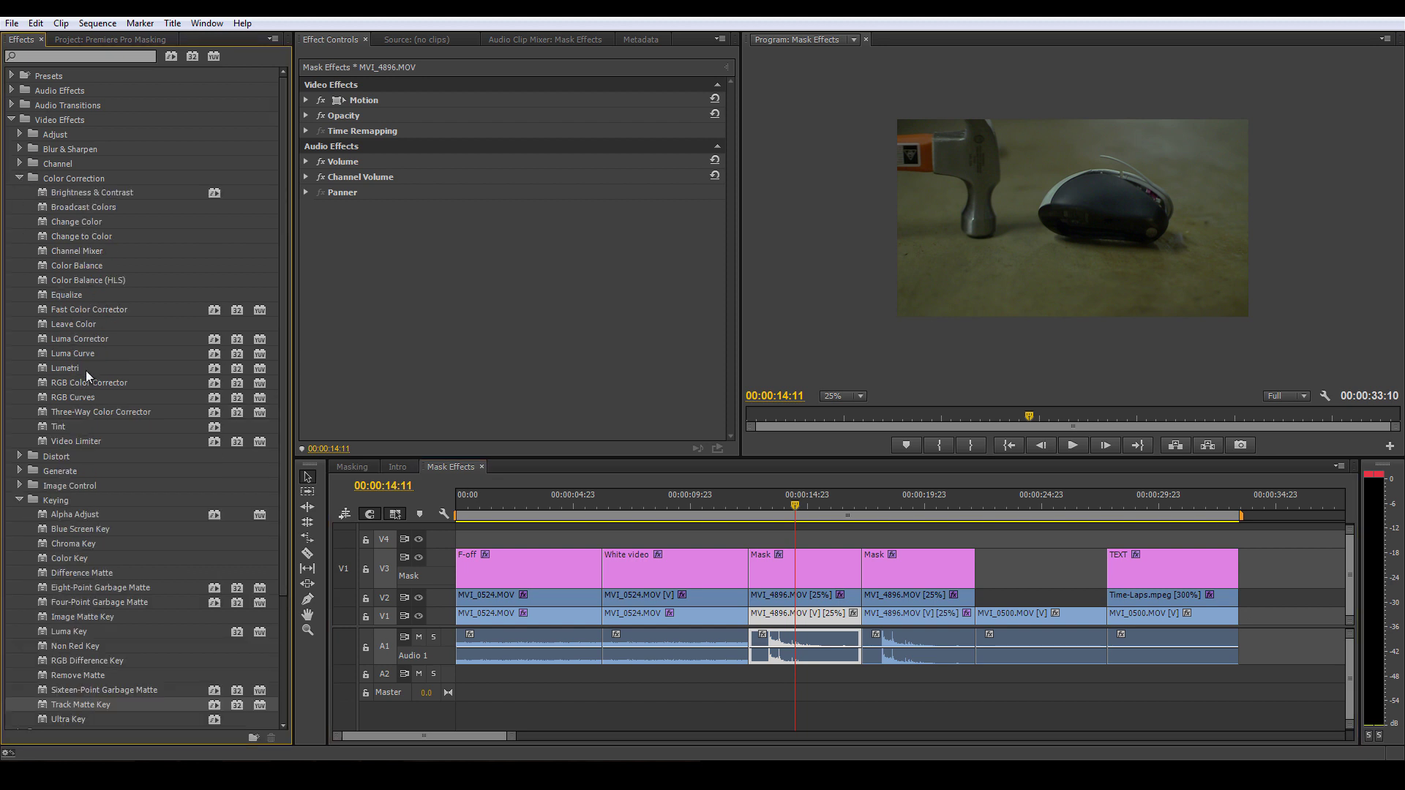
left_click_drag(55, 399, 489, 267)
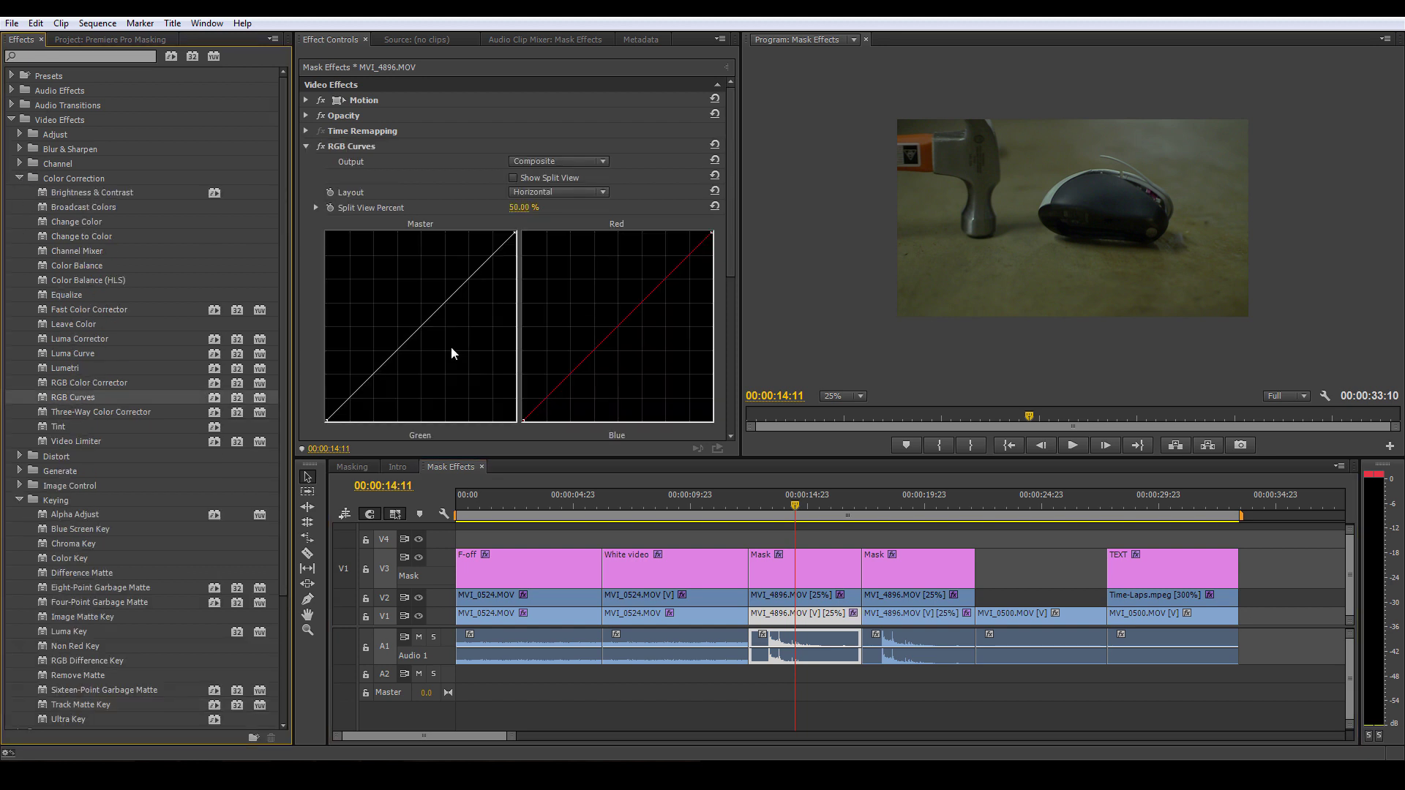
scroll(452, 348, "down", 1)
left_click_drag(395, 323, 442, 292)
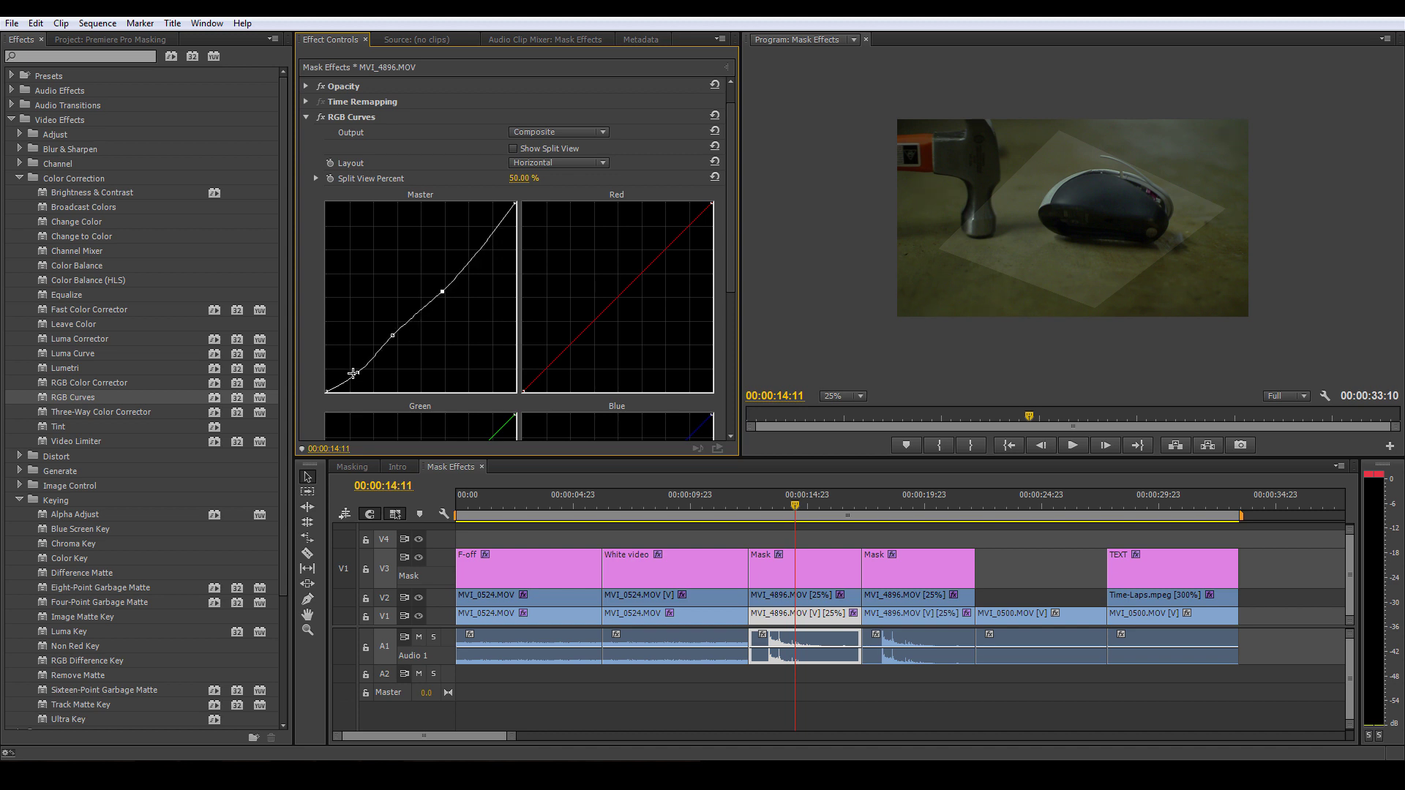
left_click_drag(347, 376, 344, 375)
Raise the midtones of the red curve to warm the V1 clip's background, and adjust the low end of the blue curve
left_click_drag(614, 299, 599, 295)
scroll(609, 306, "down", 4)
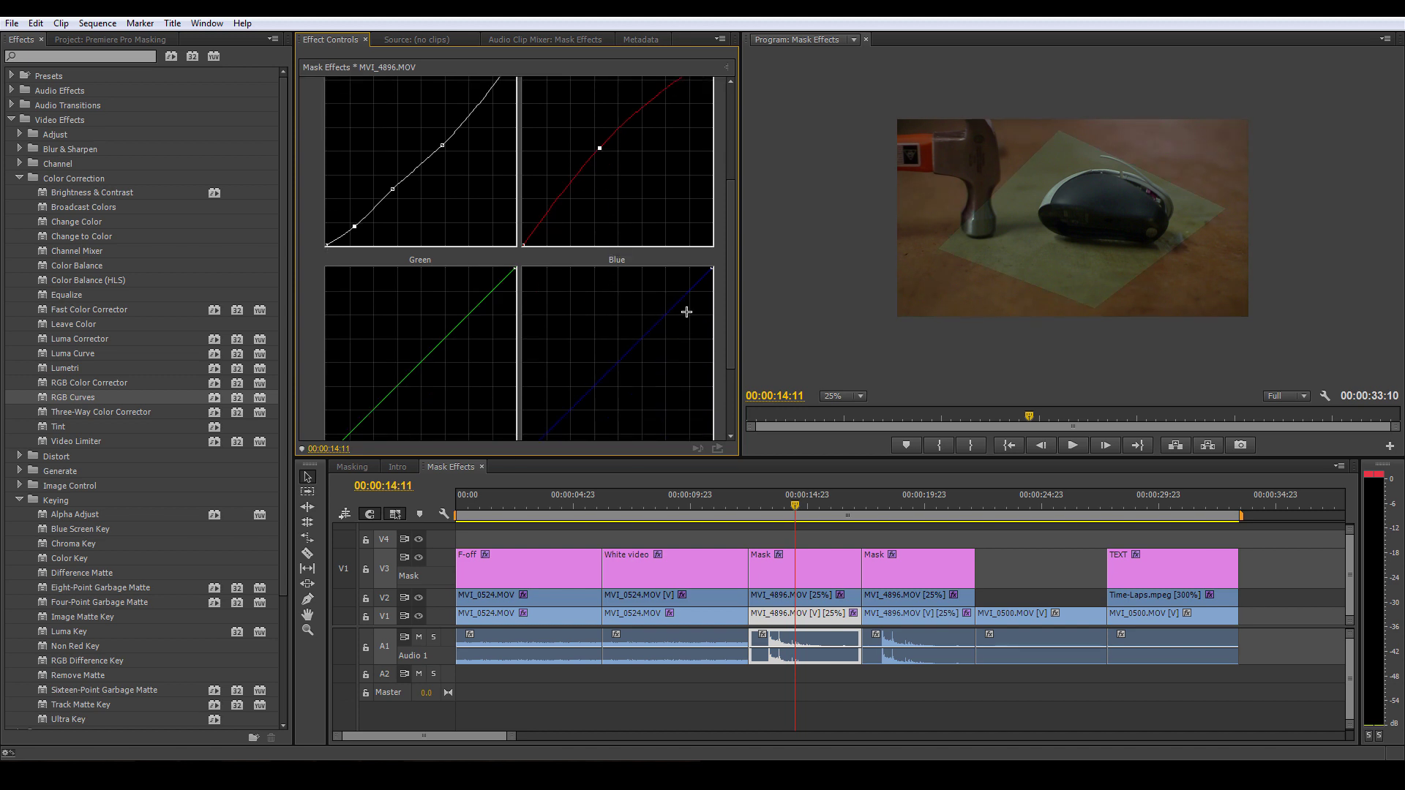
scroll(558, 392, "down", 2)
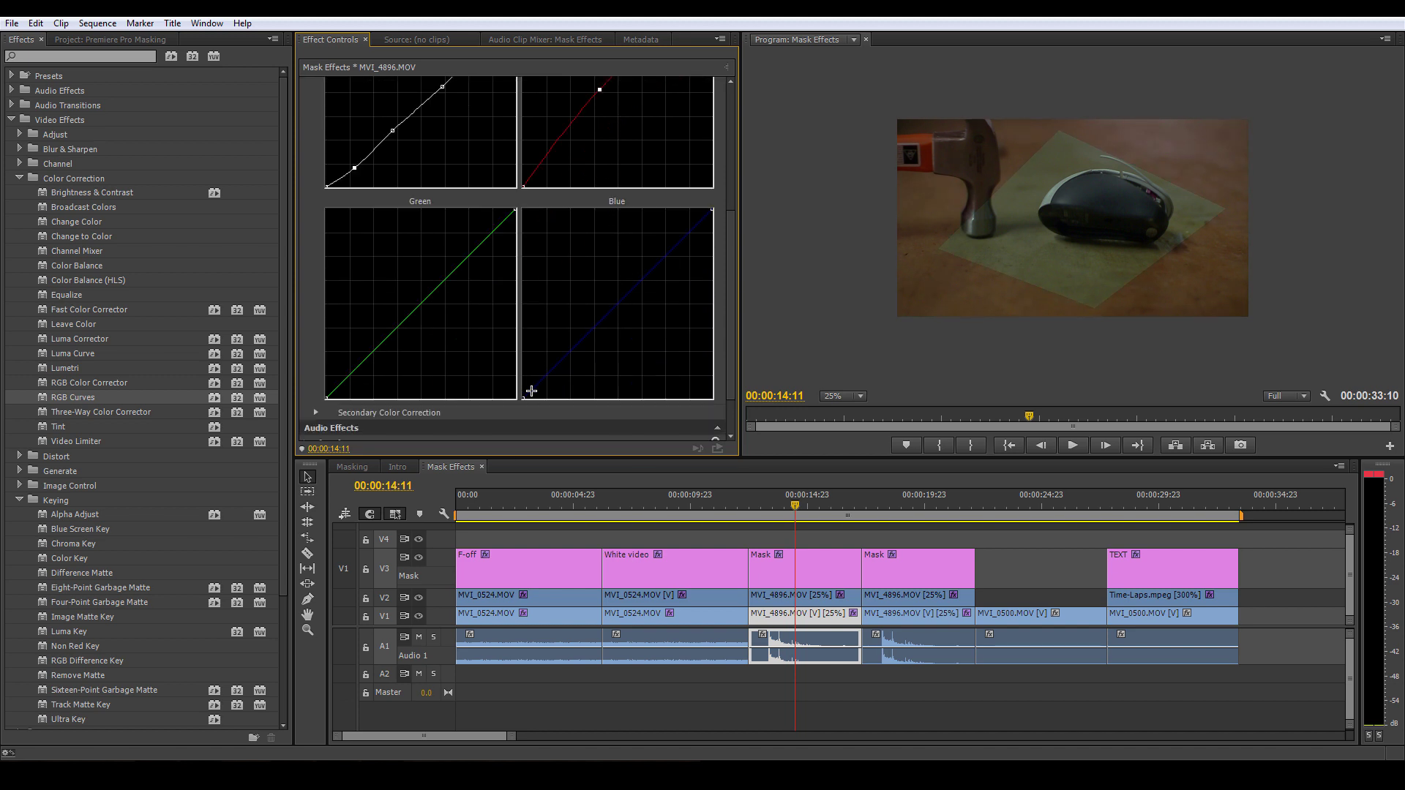
left_click(529, 389)
left_click(530, 390)
scroll(651, 306, "up", 4)
left_click_drag(600, 251, 618, 229)
scroll(589, 270, "down", 1)
scroll(518, 231, "up", 3)
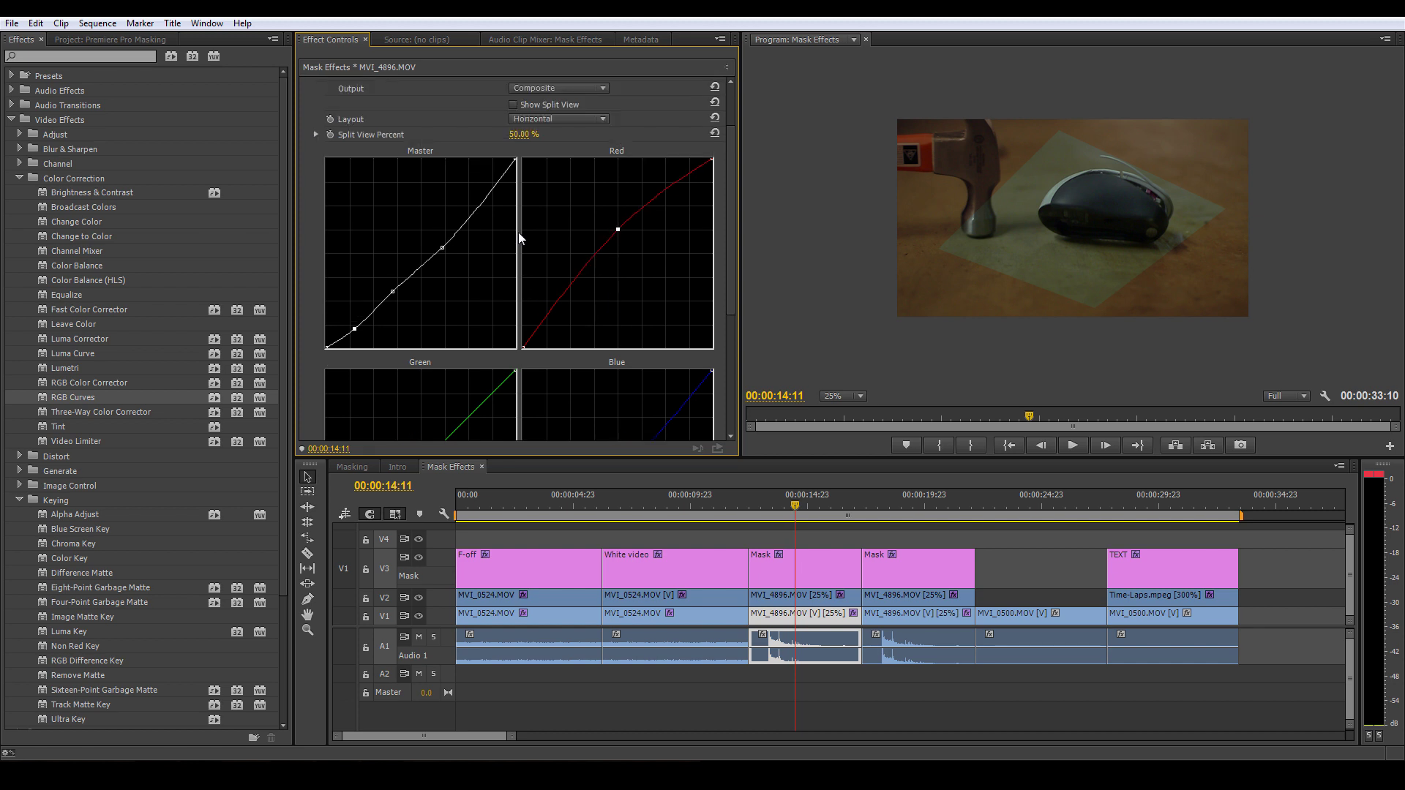
left_click(306, 131)
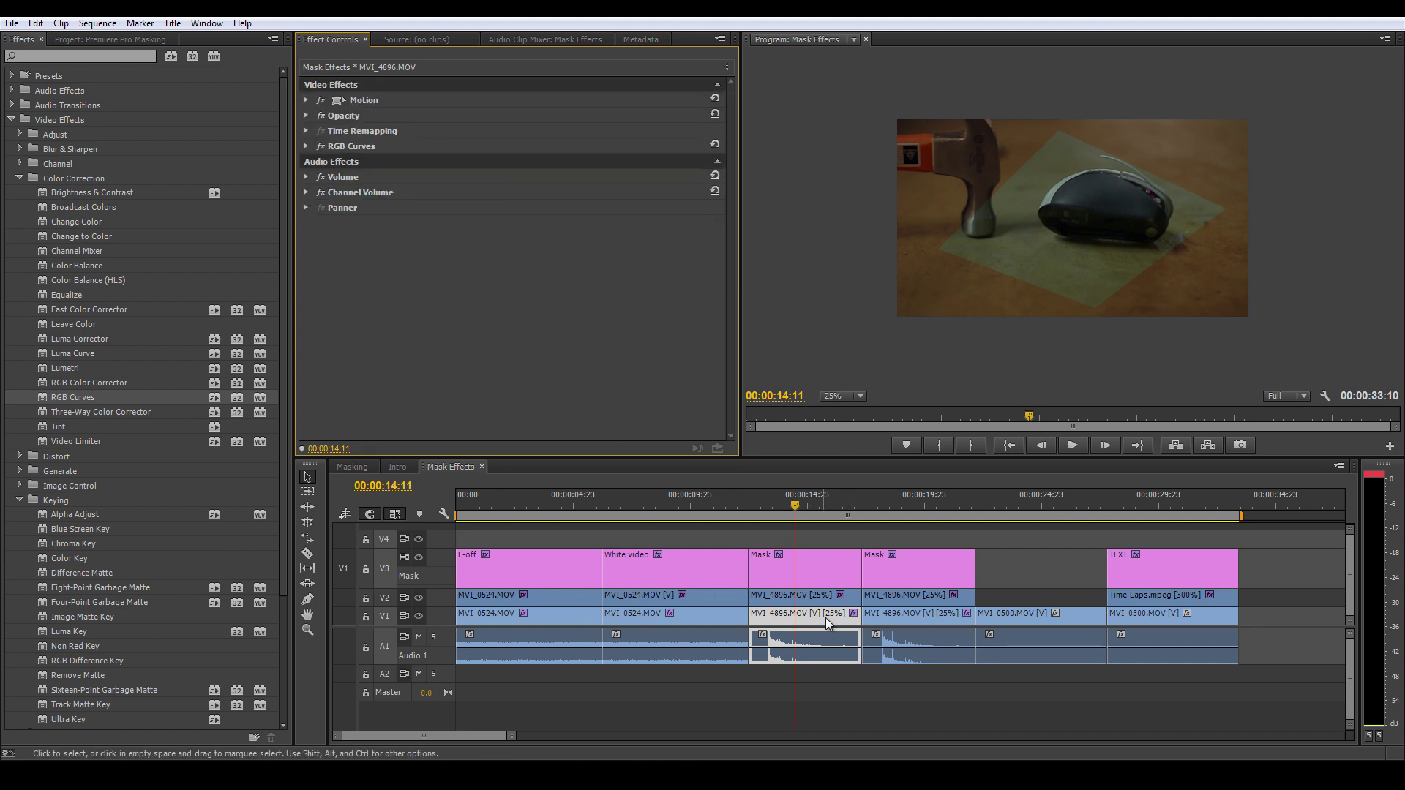
Apply Fast Blur to the first Mask clip and set its Blurriness to 300
left_click(810, 565)
left_click(16, 178)
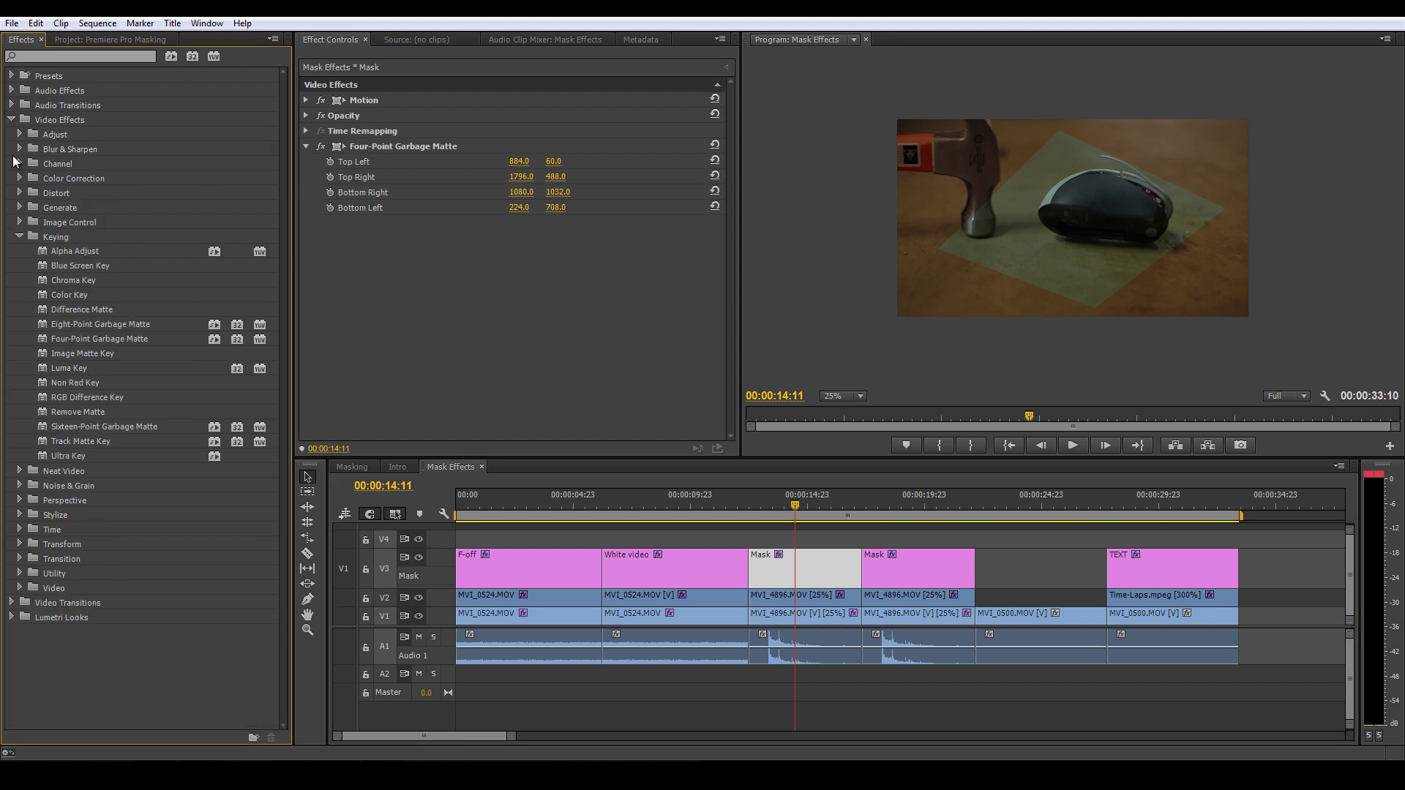
left_click(19, 149)
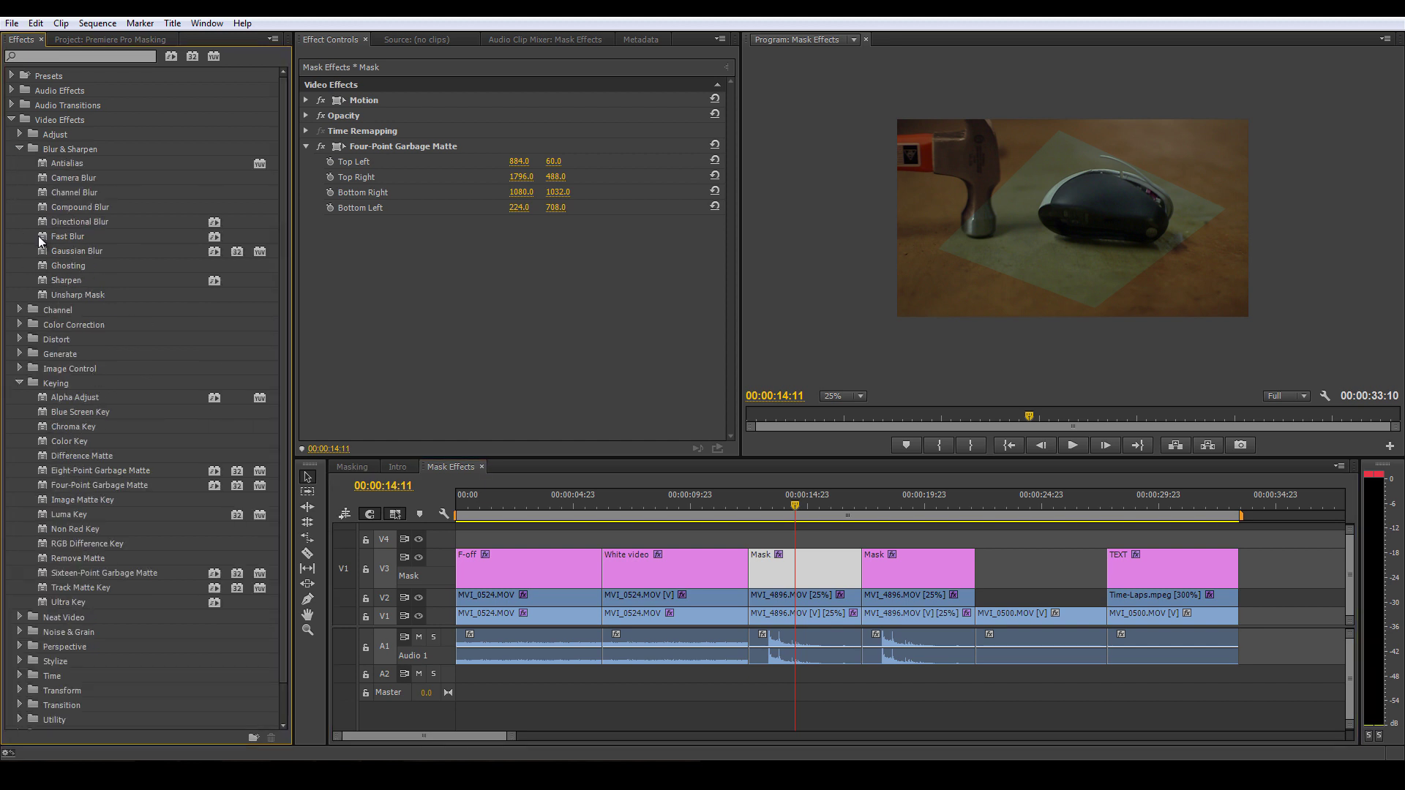
left_click_drag(41, 237, 468, 300)
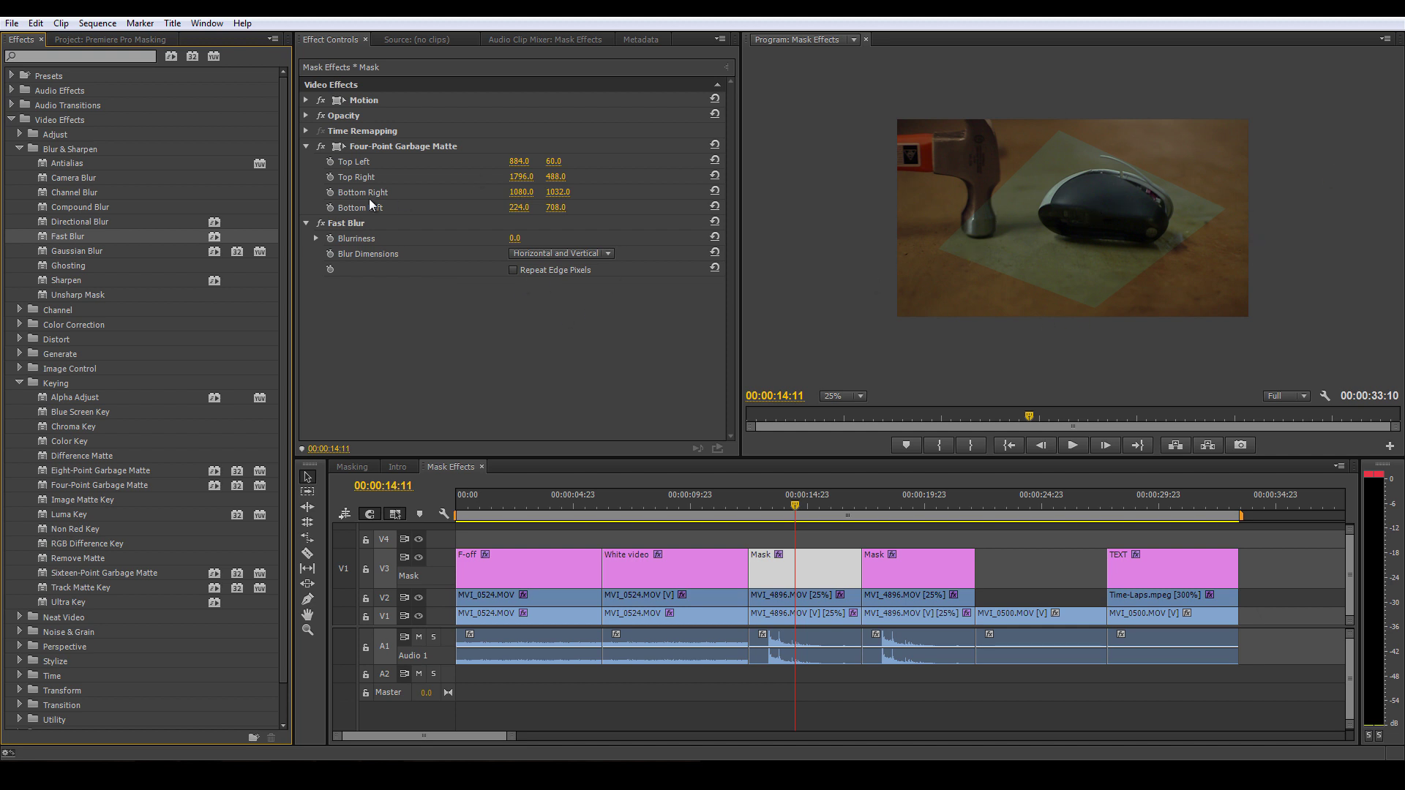
left_click(316, 239)
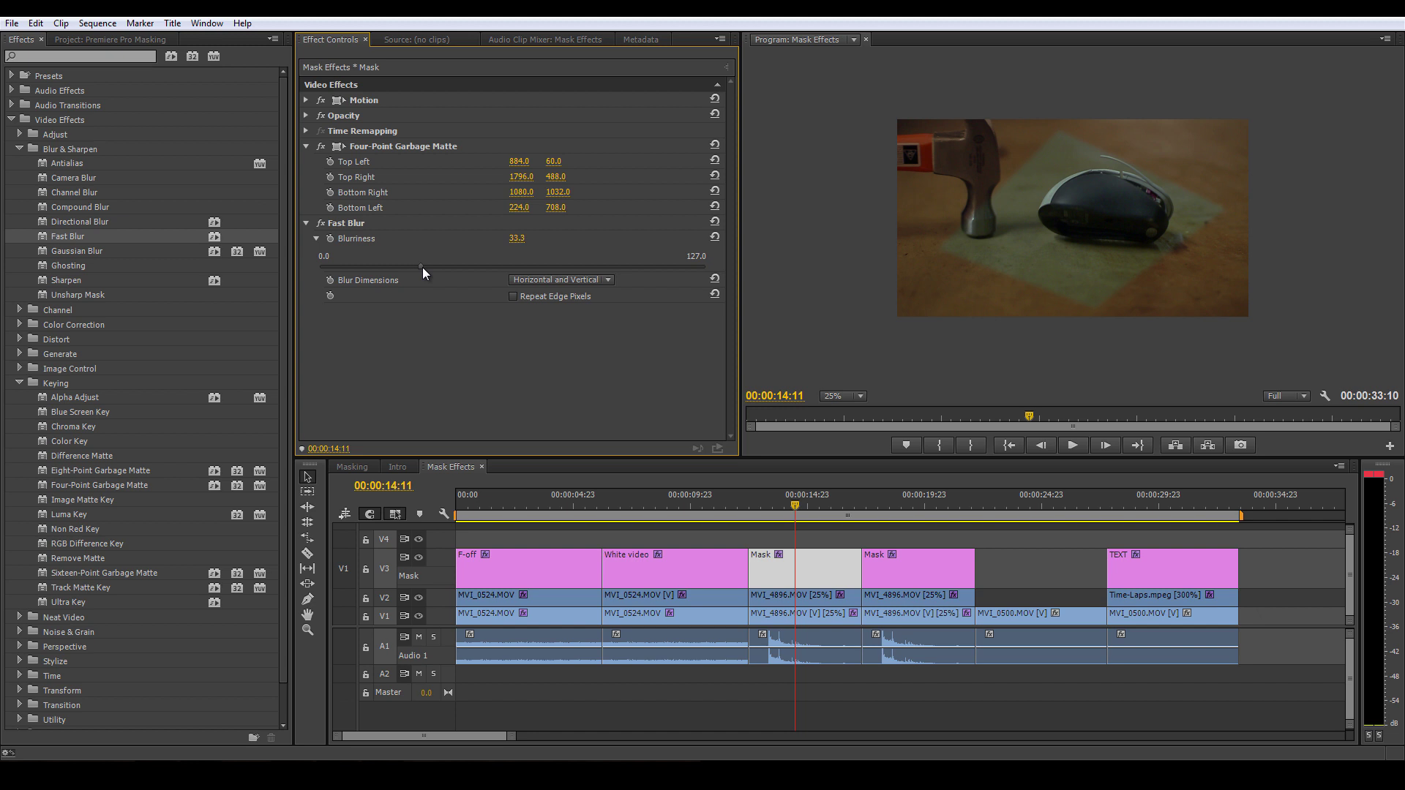
left_click(519, 238)
type("300")
key("Return")
At 00:00:13:13, reshape the garbage matte with Top Left about 1228, 60; Top Right 1736, 936; Bottom Right 516, 1024; Bottom Left 244, 248
left_click_drag(793, 508, 773, 511)
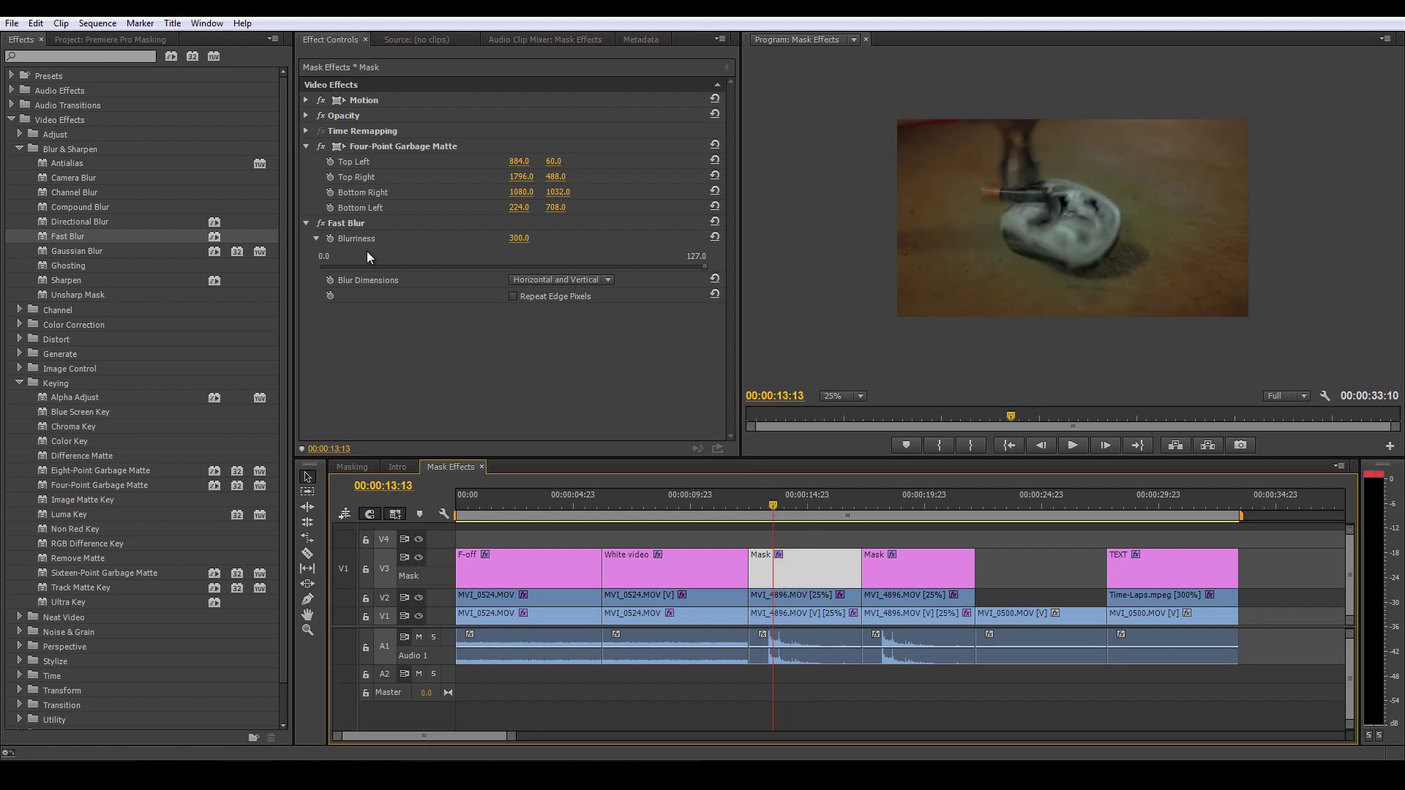
left_click(339, 151)
left_click_drag(939, 249, 938, 182)
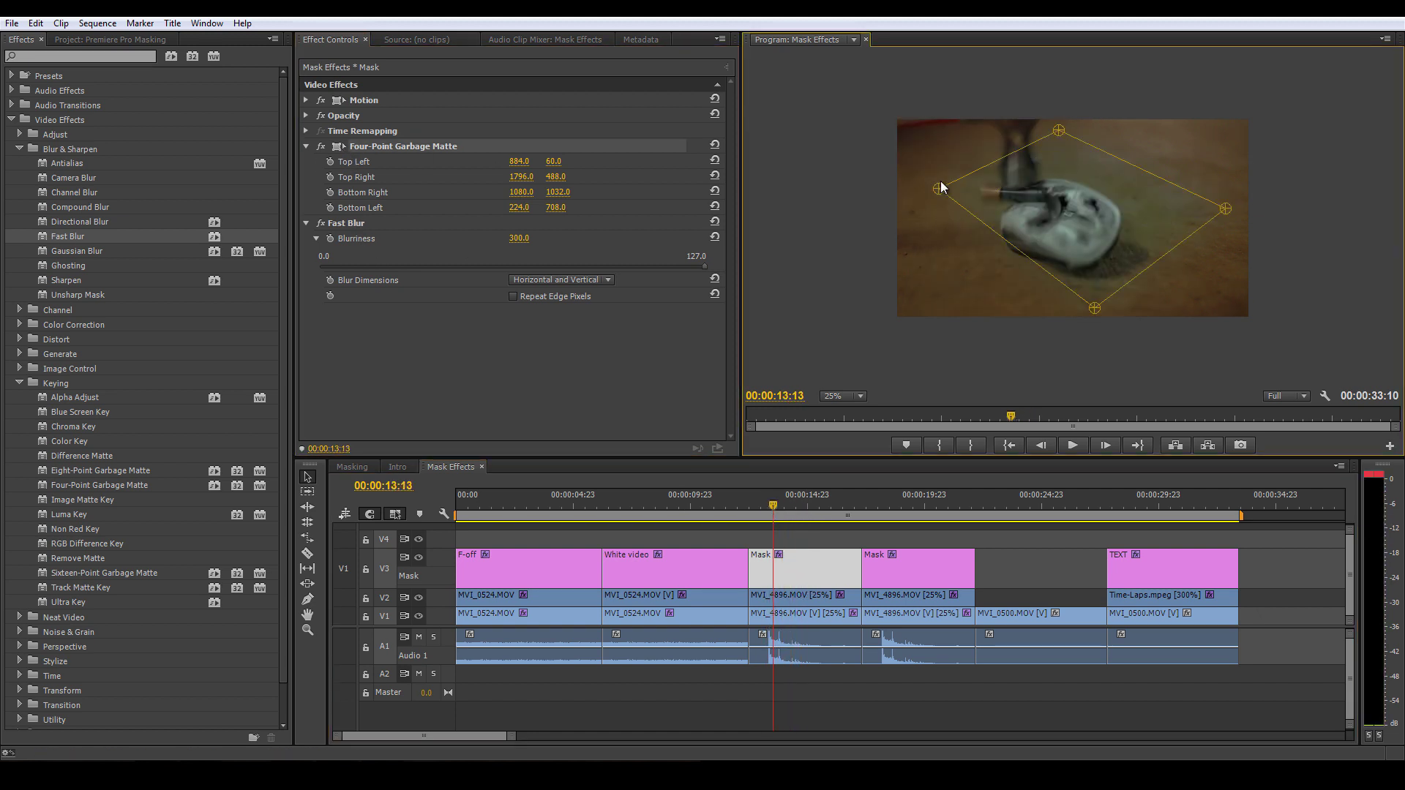
left_click(1000, 293)
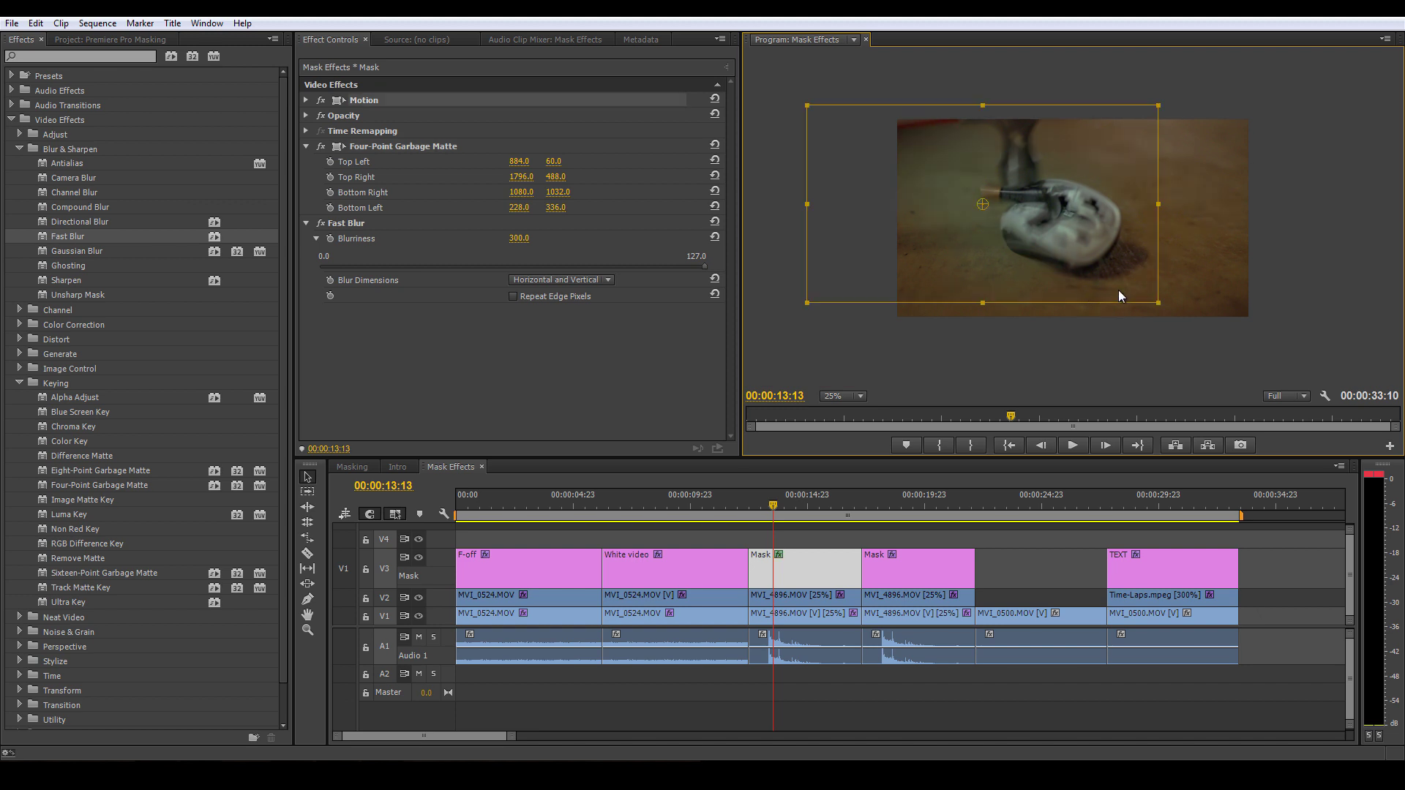
left_click(337, 149)
left_click_drag(1231, 204, 1234, 194)
left_click_drag(1057, 129, 1082, 122)
left_click_drag(1229, 198, 1214, 291)
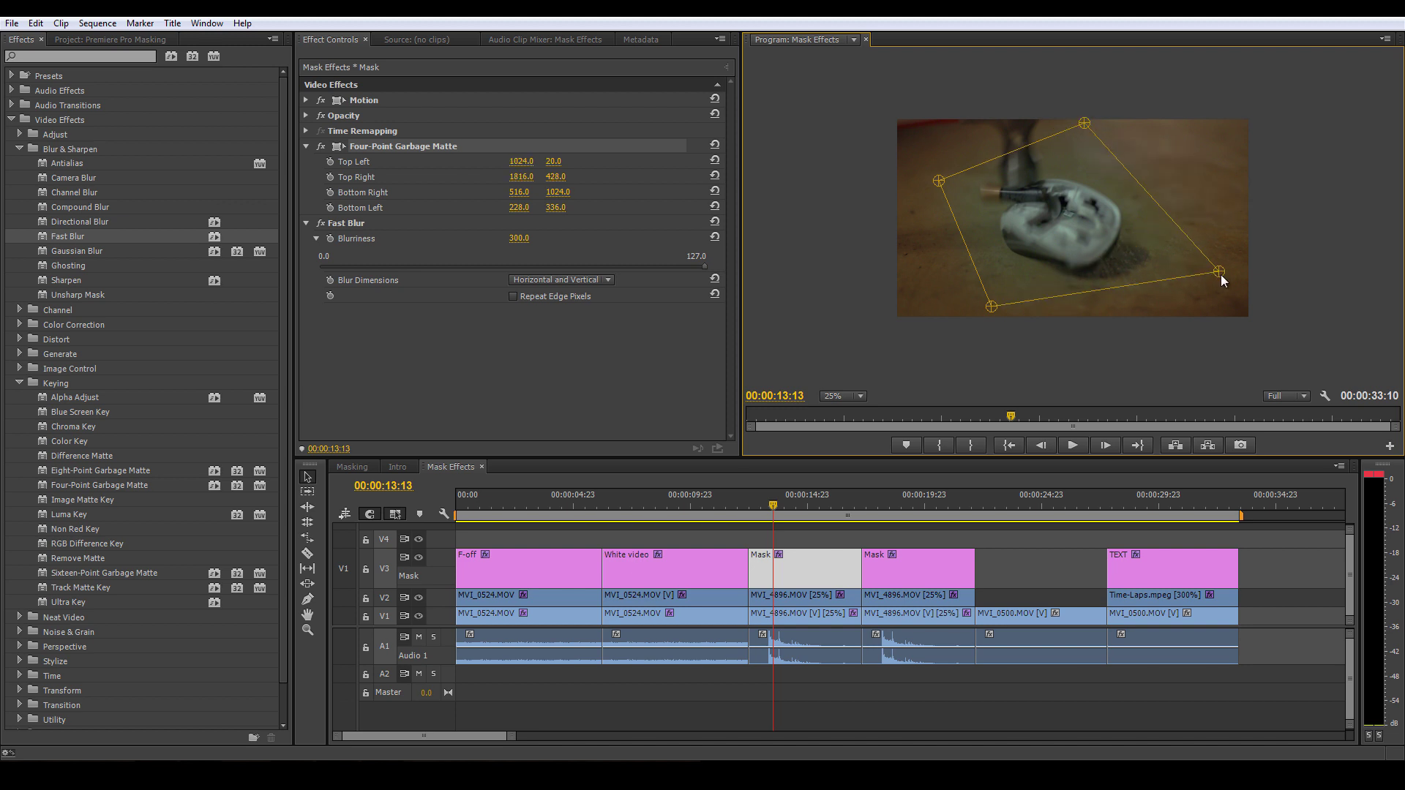
left_click_drag(1084, 123, 1121, 130)
left_click_drag(941, 187, 944, 171)
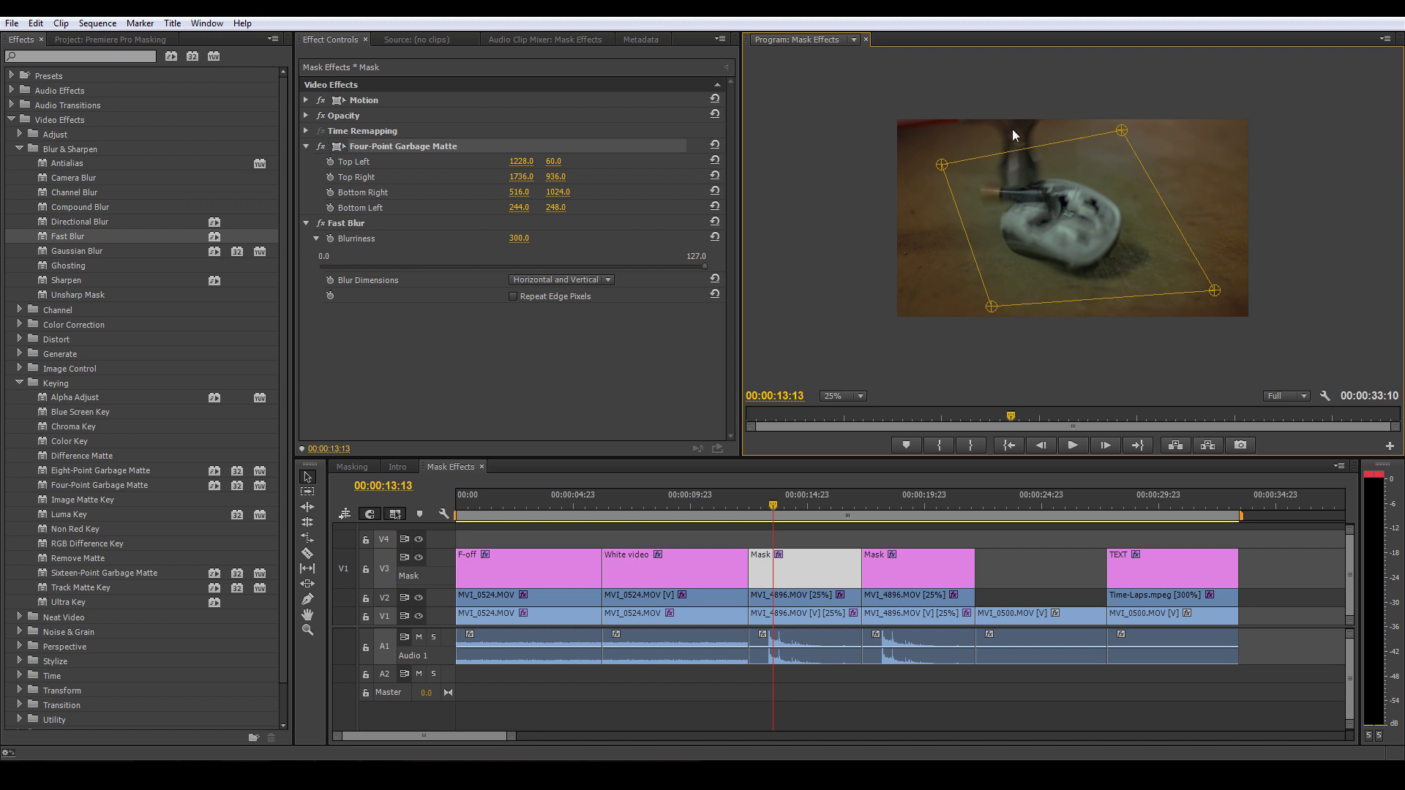
Preview the blurred mask at 00:00:14:10, scrub across the second hammer clip, and play back the finished TEXT example
mouse_move(773, 506)
left_mouse_down()
mouse_move(835, 506)
mouse_move(796, 505)
left_mouse_up()
left_click(573, 363)
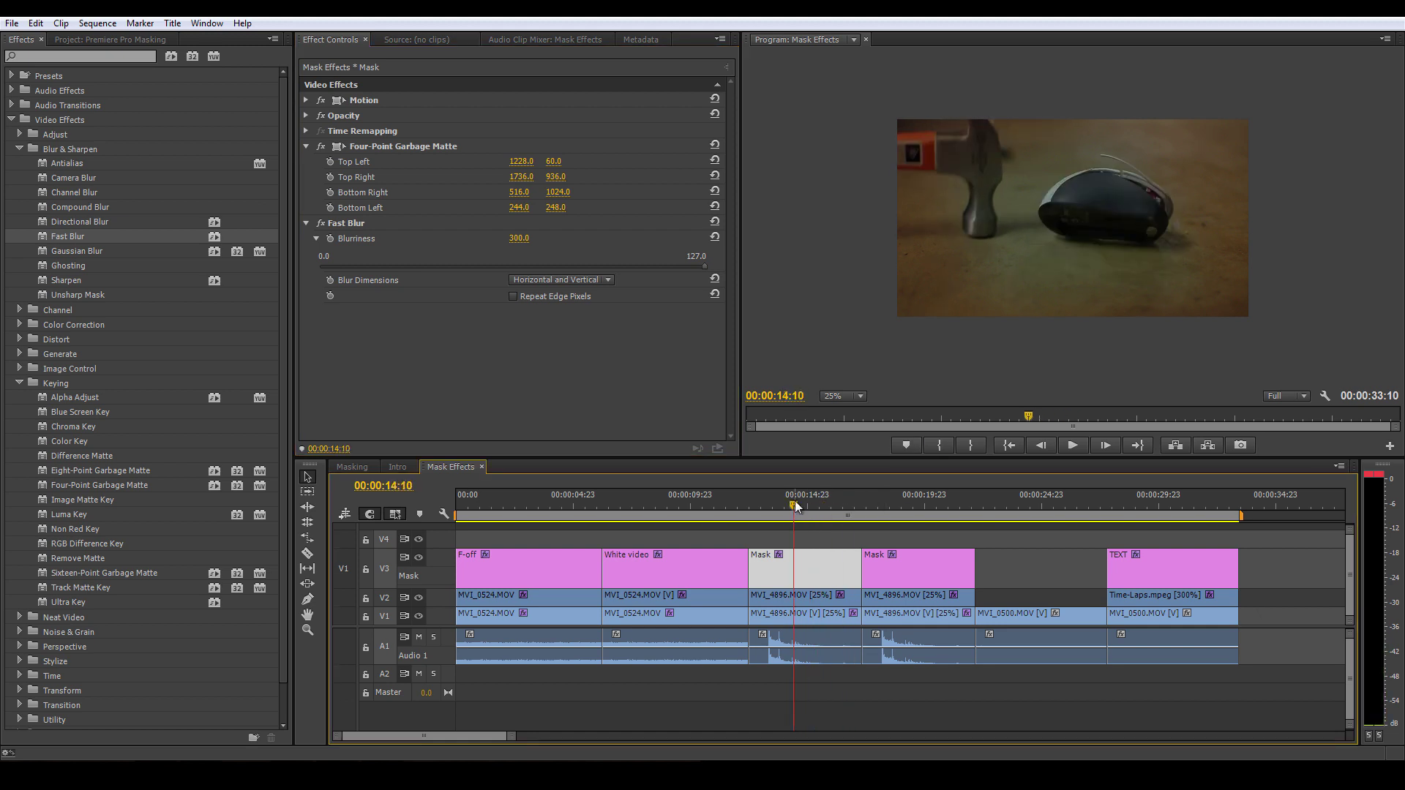
left_click_drag(835, 505, 924, 503)
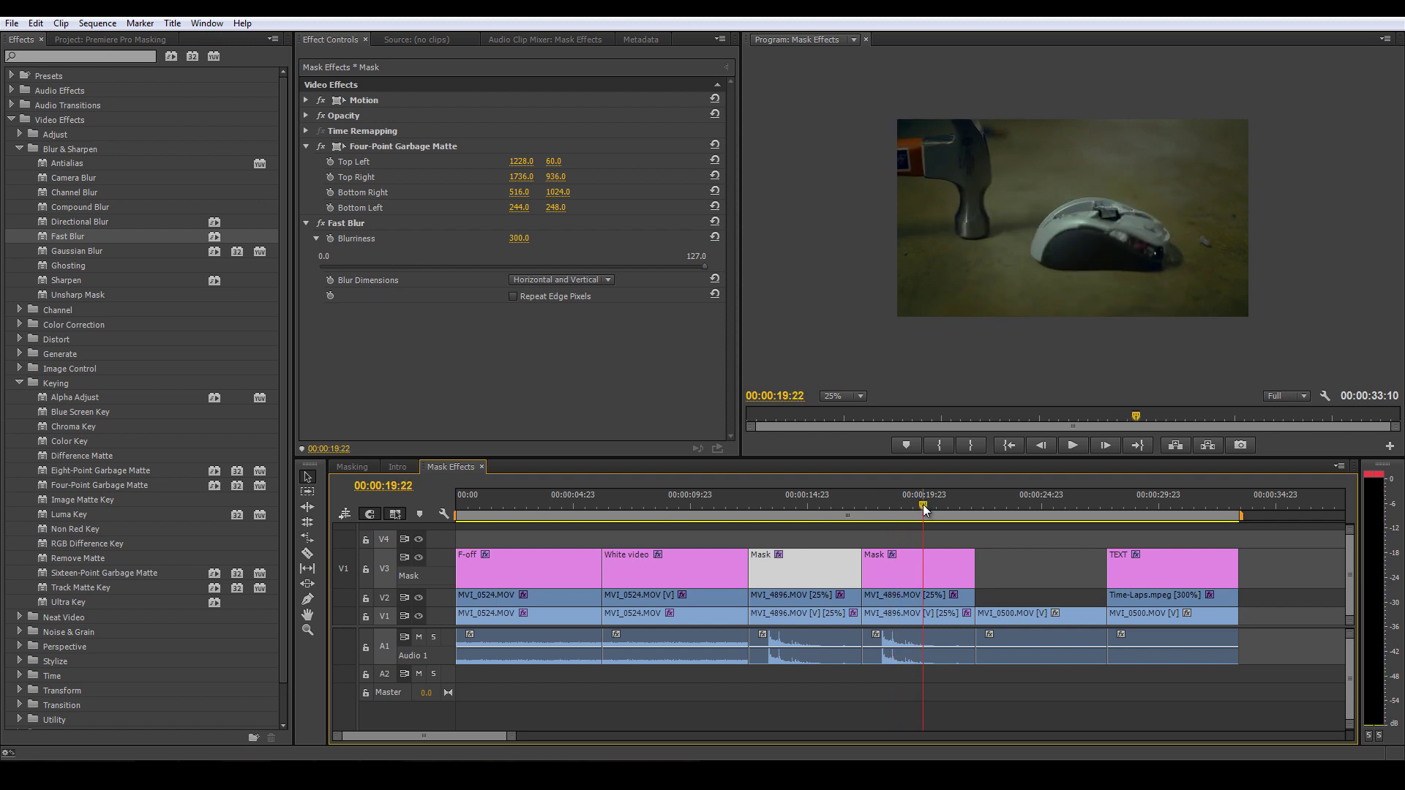
left_click_drag(923, 504, 1098, 502)
key("space")
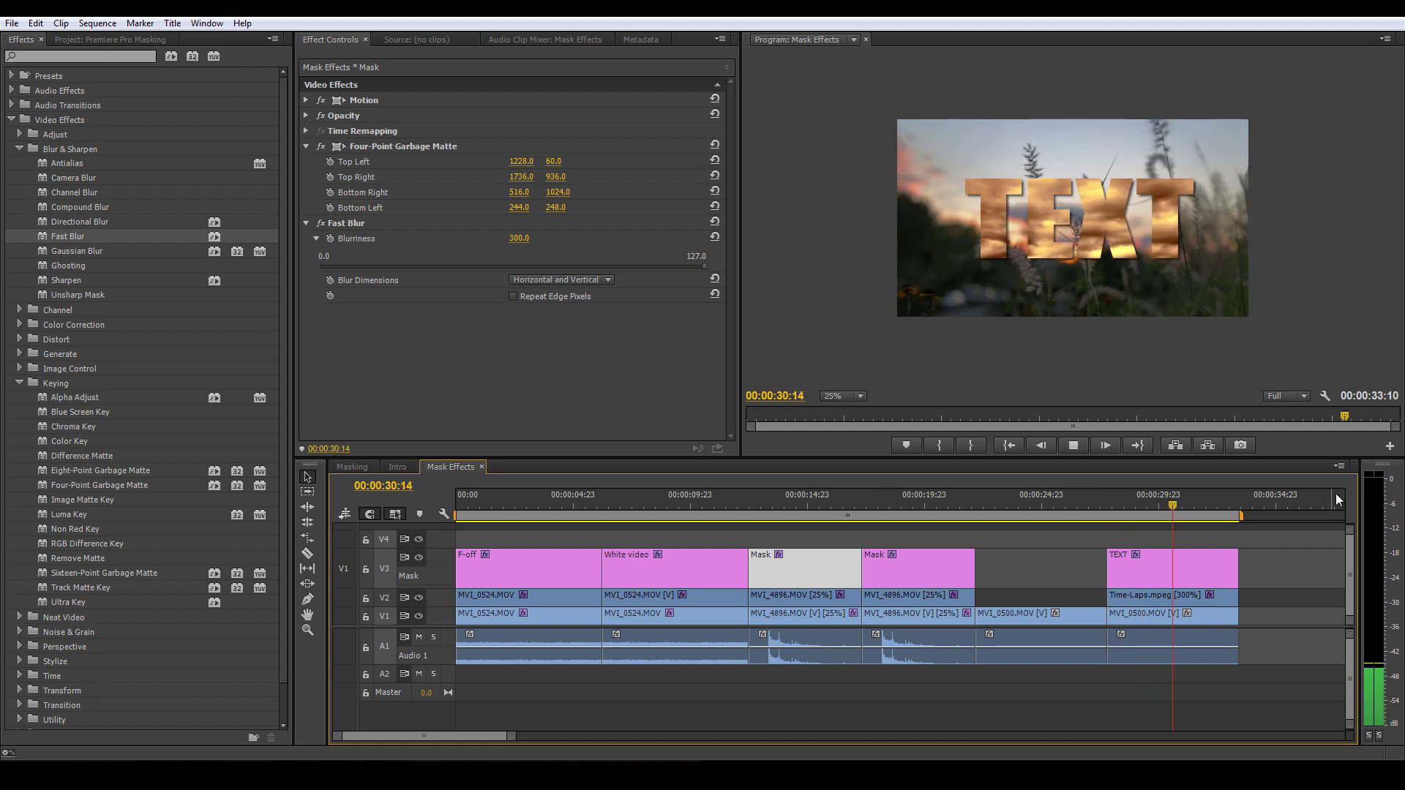
Inspect the TEXT title in the title editor at 00:00:25:15, and place it on V3 above the first MVI_0500.MOV clip
left_click(1057, 512)
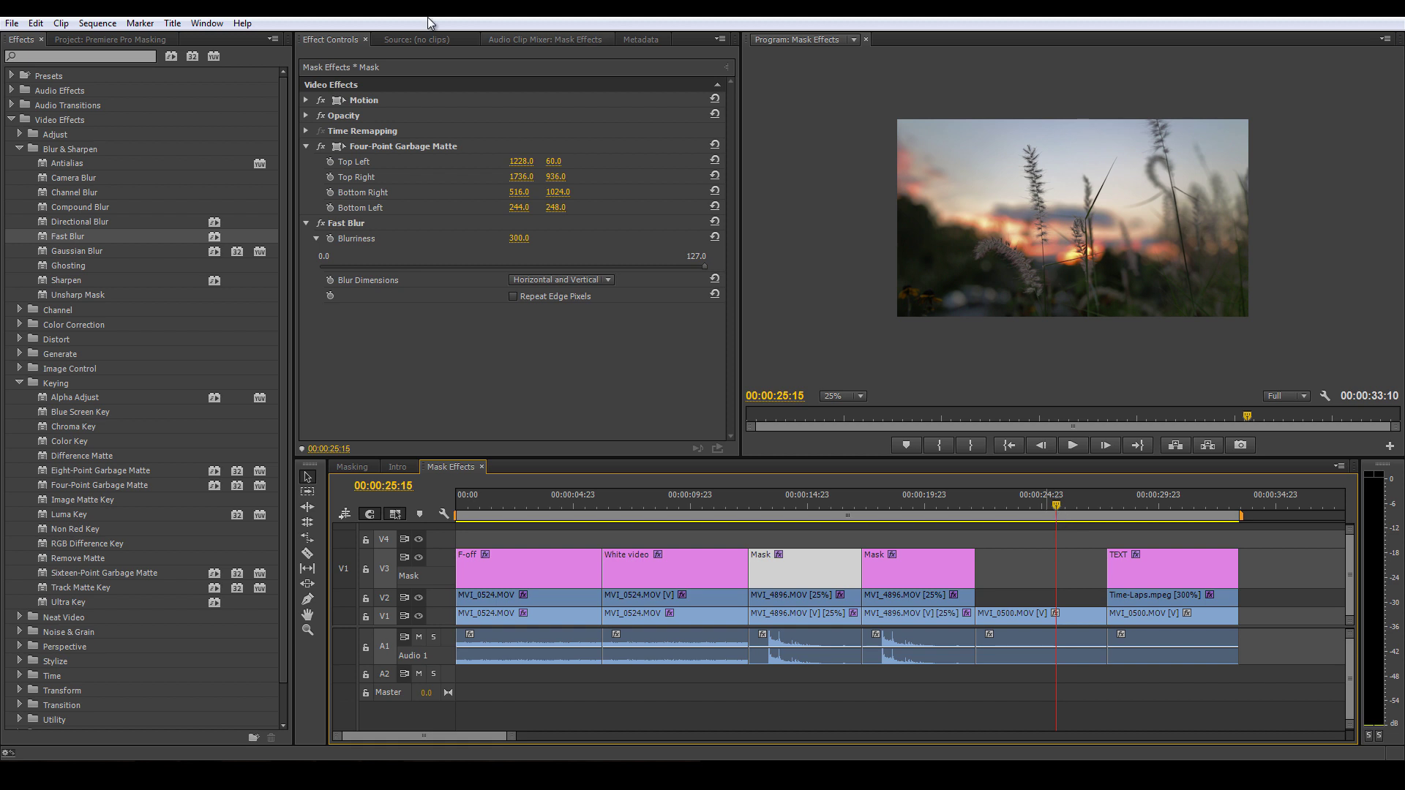
left_click(11, 119)
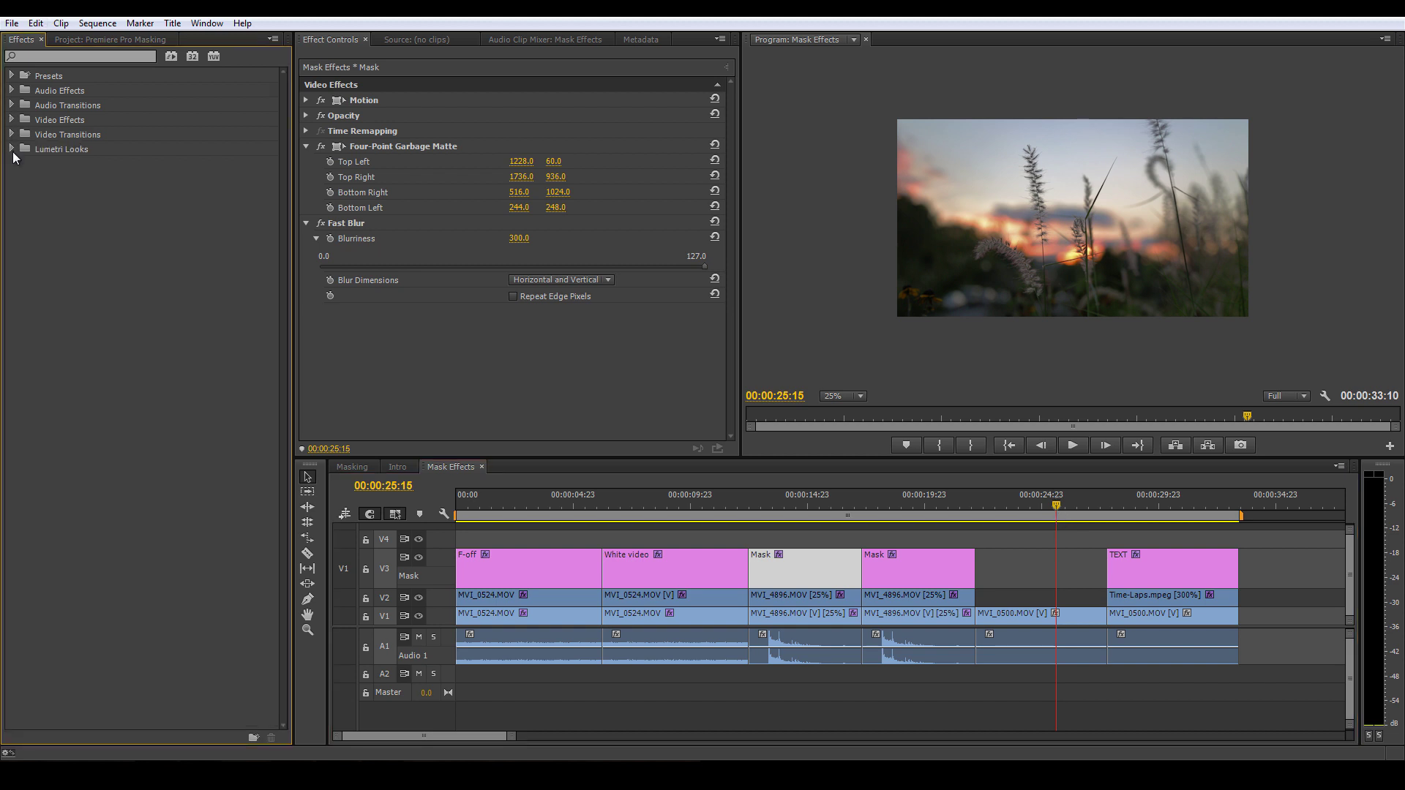
left_click(109, 42)
left_click(31, 193)
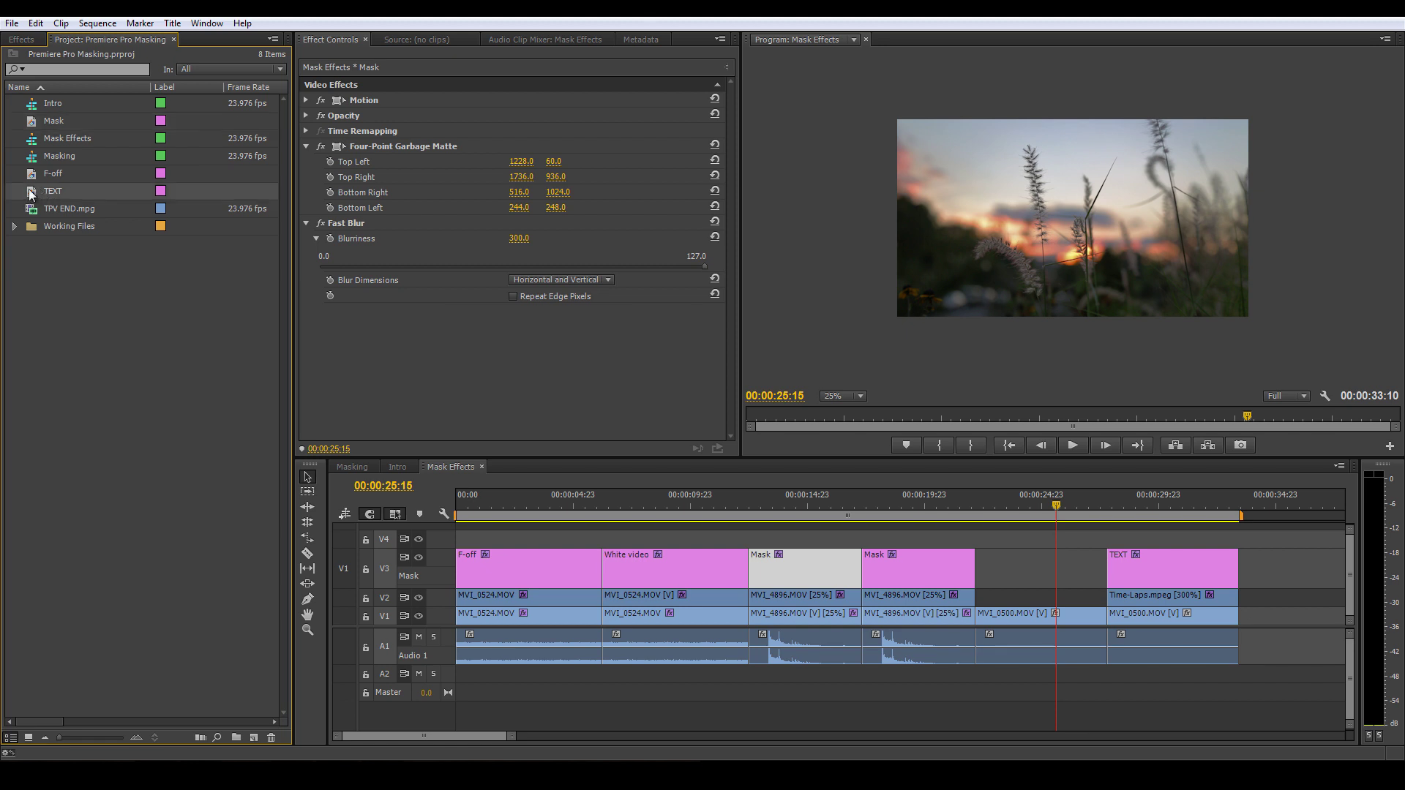
double_click(32, 193)
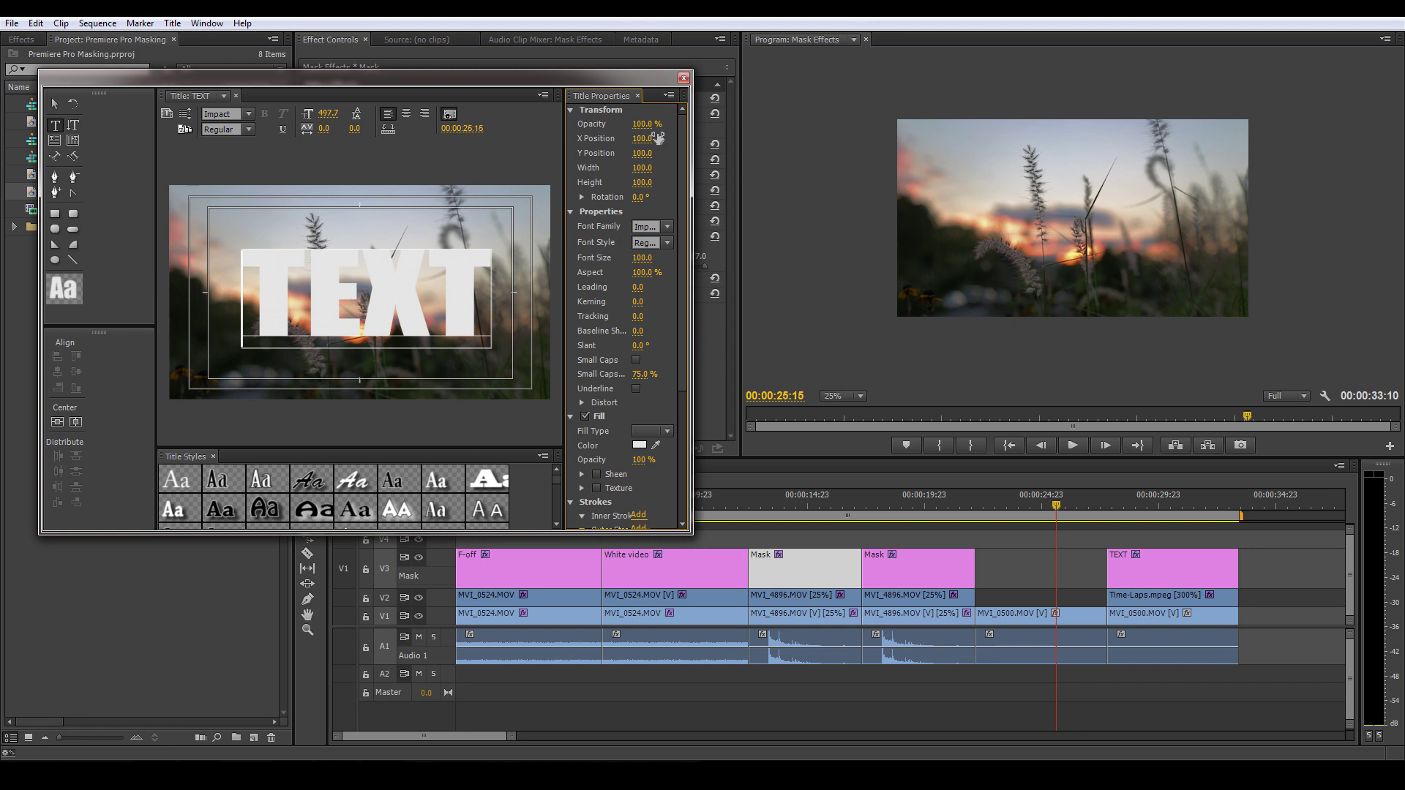
left_click(683, 78)
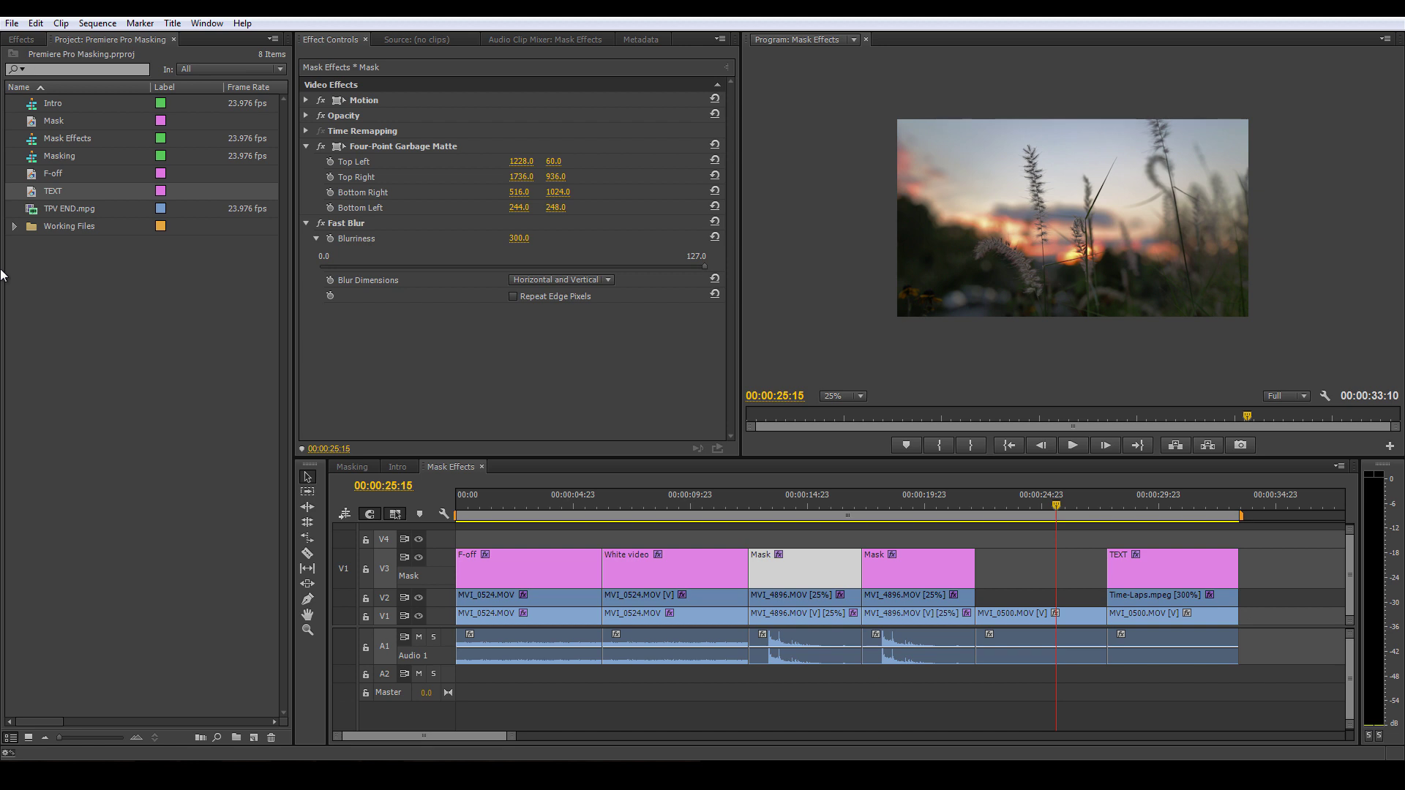
left_click_drag(34, 195, 1085, 563)
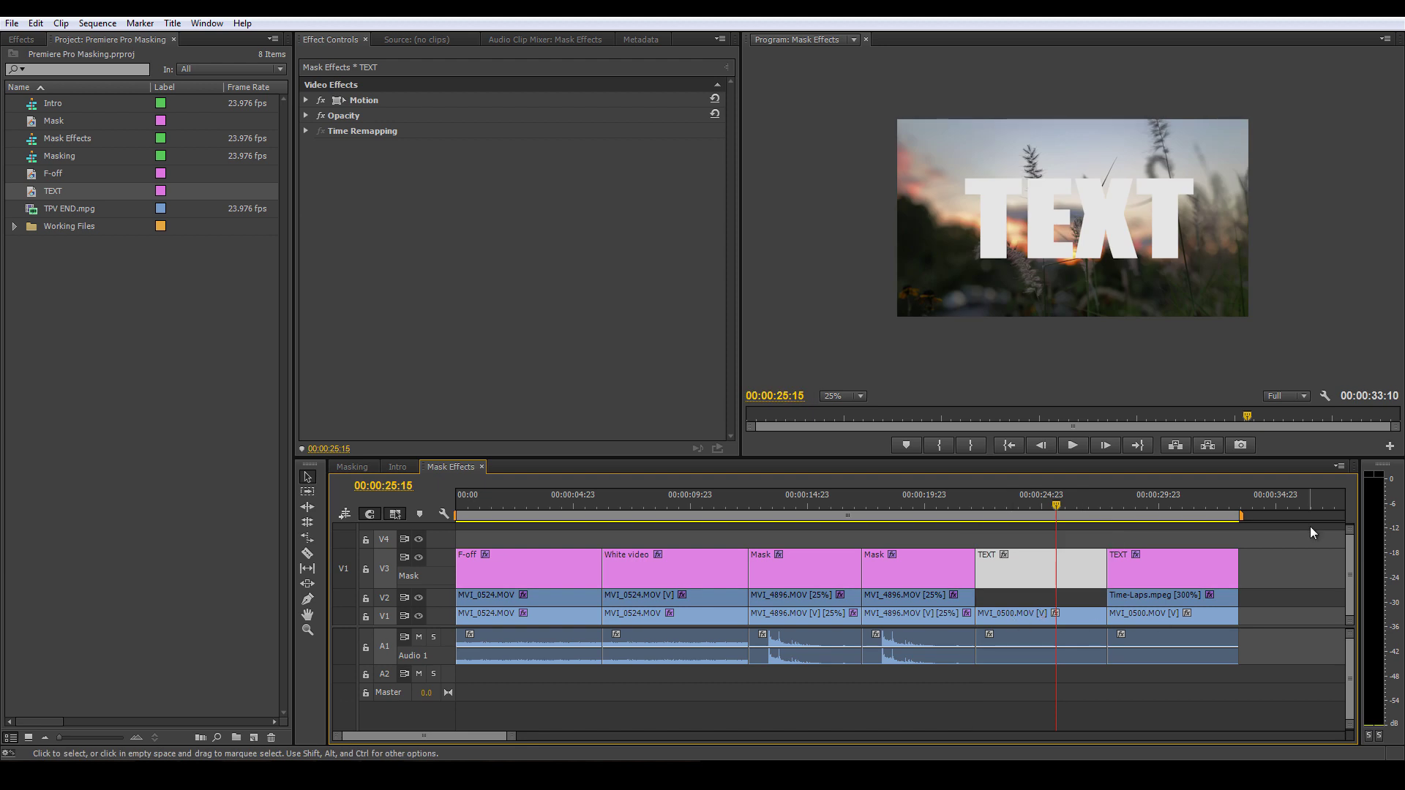
Paste a copy of the Time-Laps.mpeg clip on V1 at 00:00:34:18, past the end of the edited clips
left_click(1144, 596)
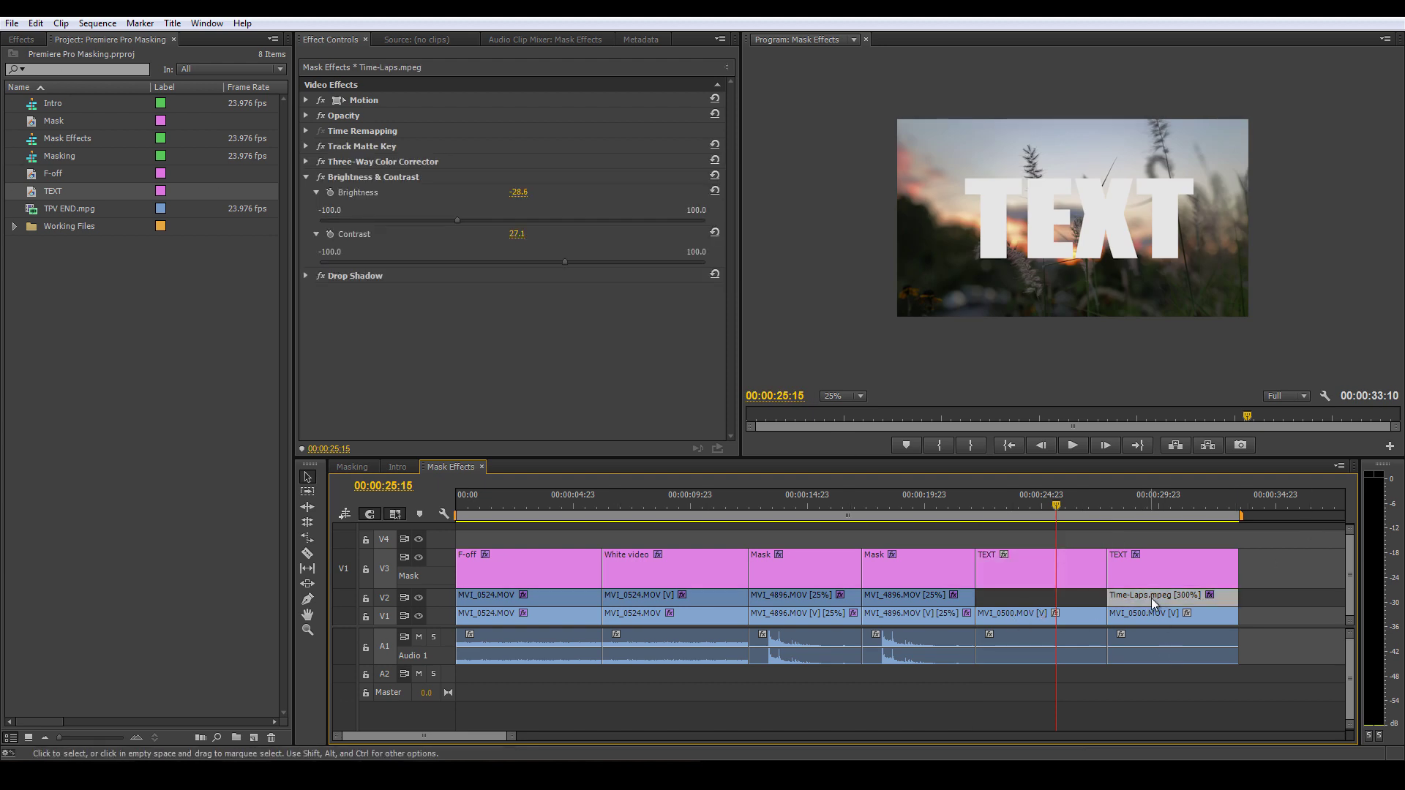
left_click(1272, 507)
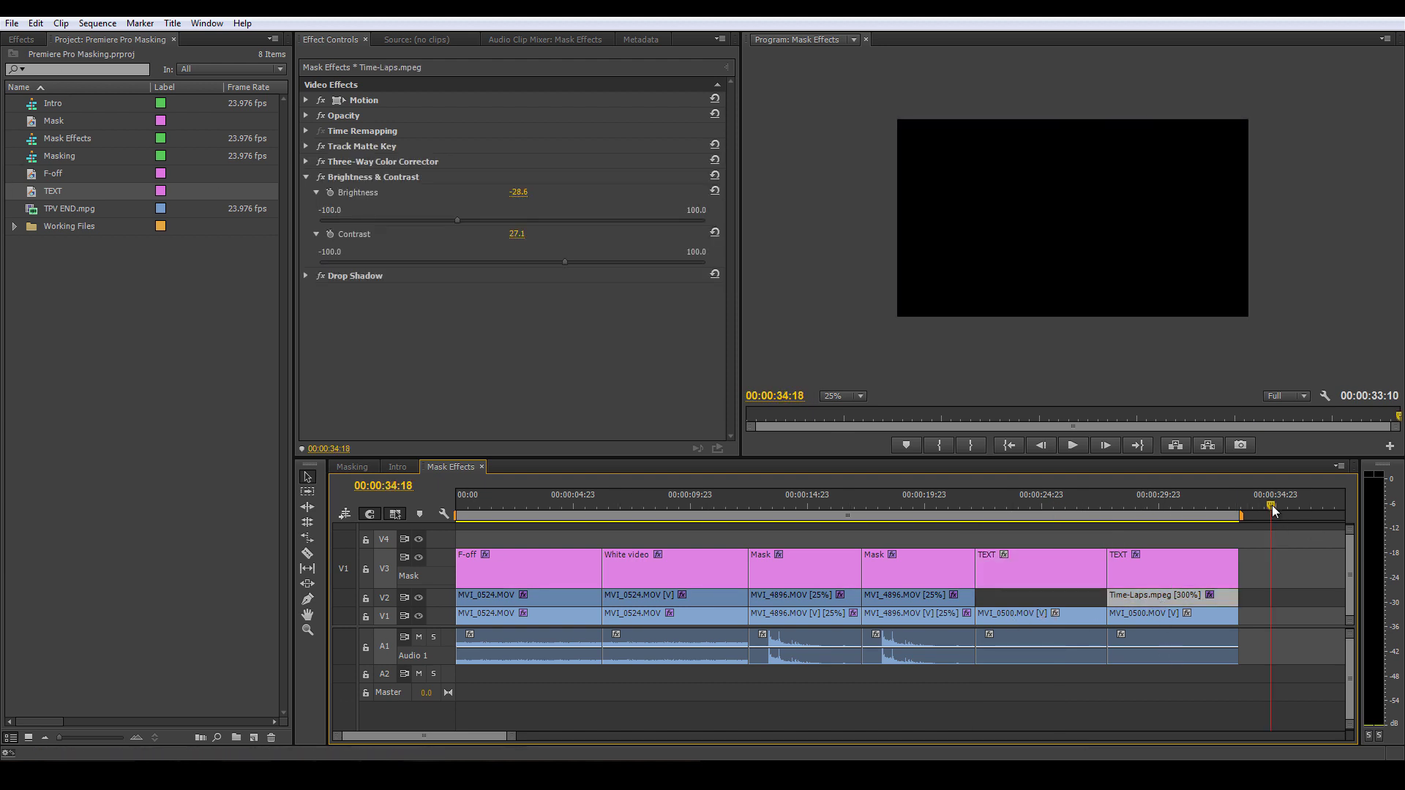
key("ctrl+v")
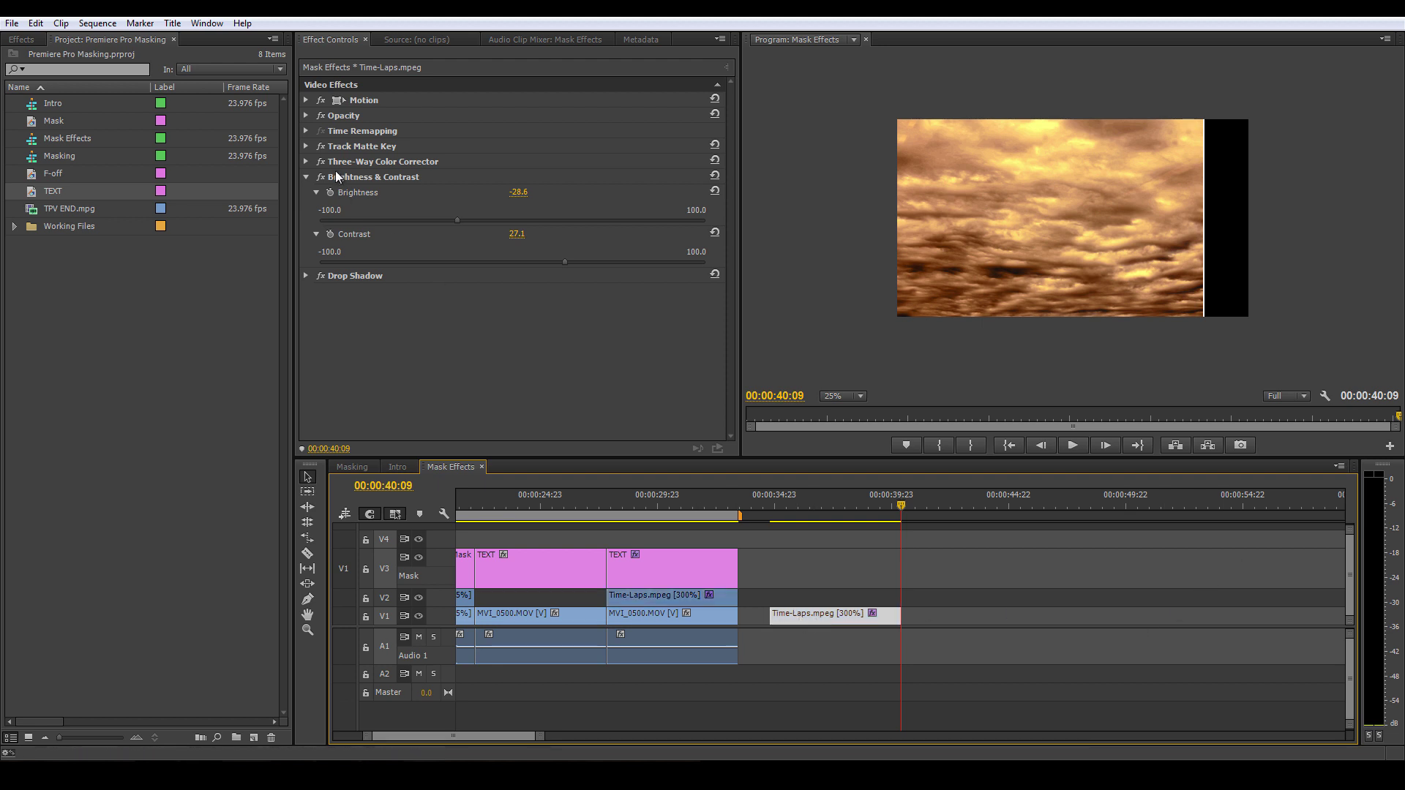
Strip Drop Shadow, Brightness & Contrast, Three-Way Color Corrector and Track Matte Key from the Time-Laps.mpeg copy, and preview it at 00:00:37:00
key("Delete")
left_click(351, 177)
key("Delete")
left_click(357, 161)
key("Delete")
left_click(358, 146)
key("Delete")
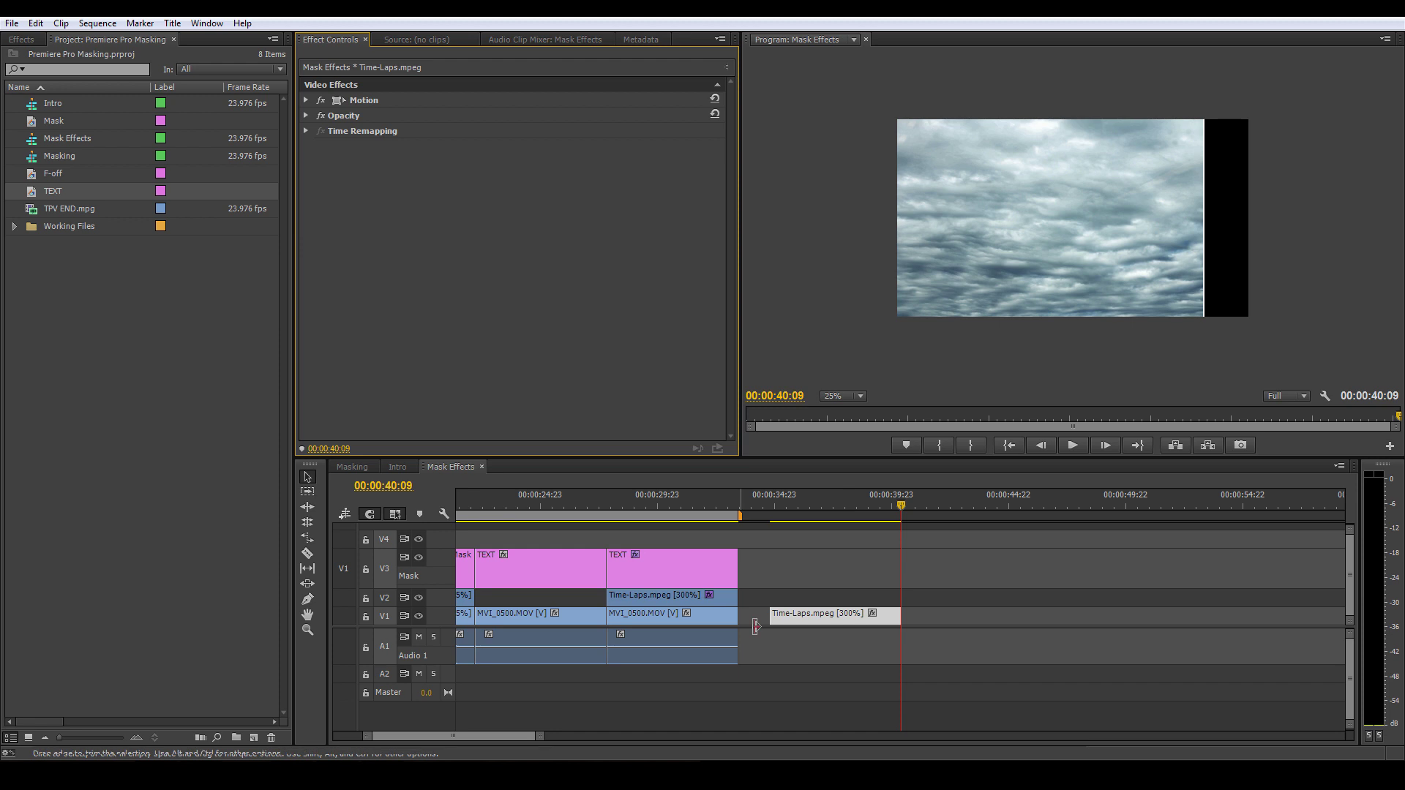
left_click_drag(898, 510, 822, 509)
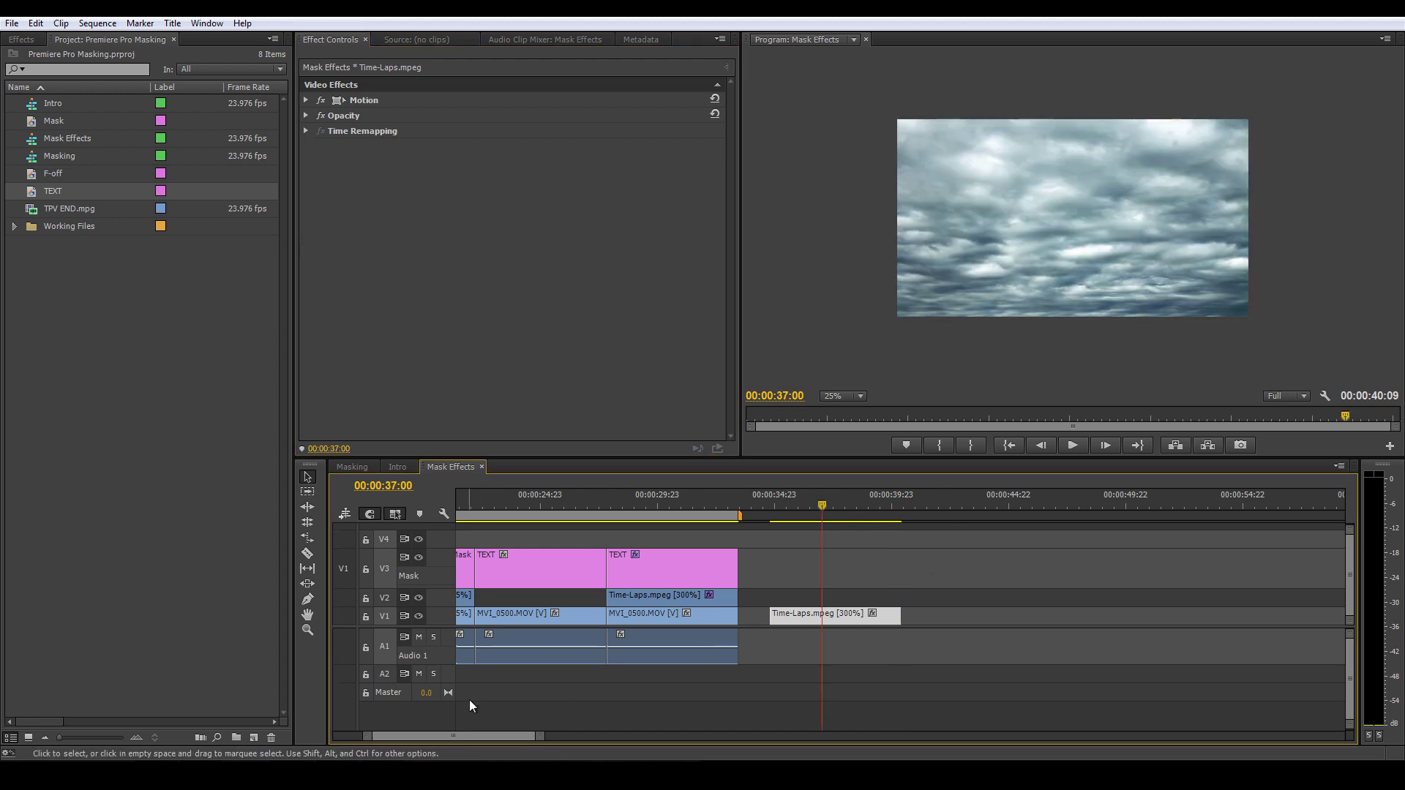
Move the Time-Laps.mpeg copy onto V2 between the first TEXT title and MVI_0500.MOV, and preview the stack at 00:00:23:18
left_click_drag(481, 736, 477, 735)
left_click_drag(886, 615, 591, 596)
left_click(586, 505)
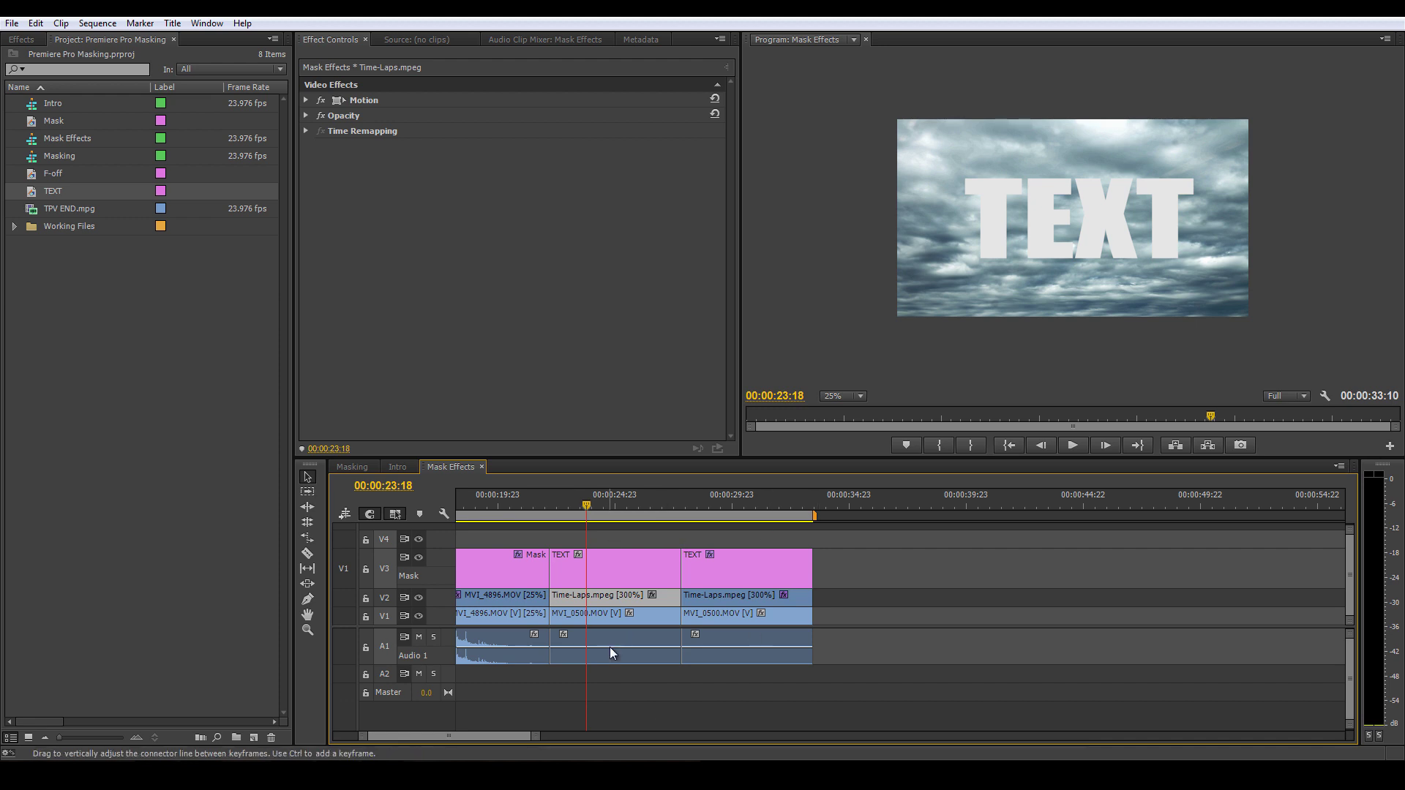
left_click_drag(529, 733, 498, 735)
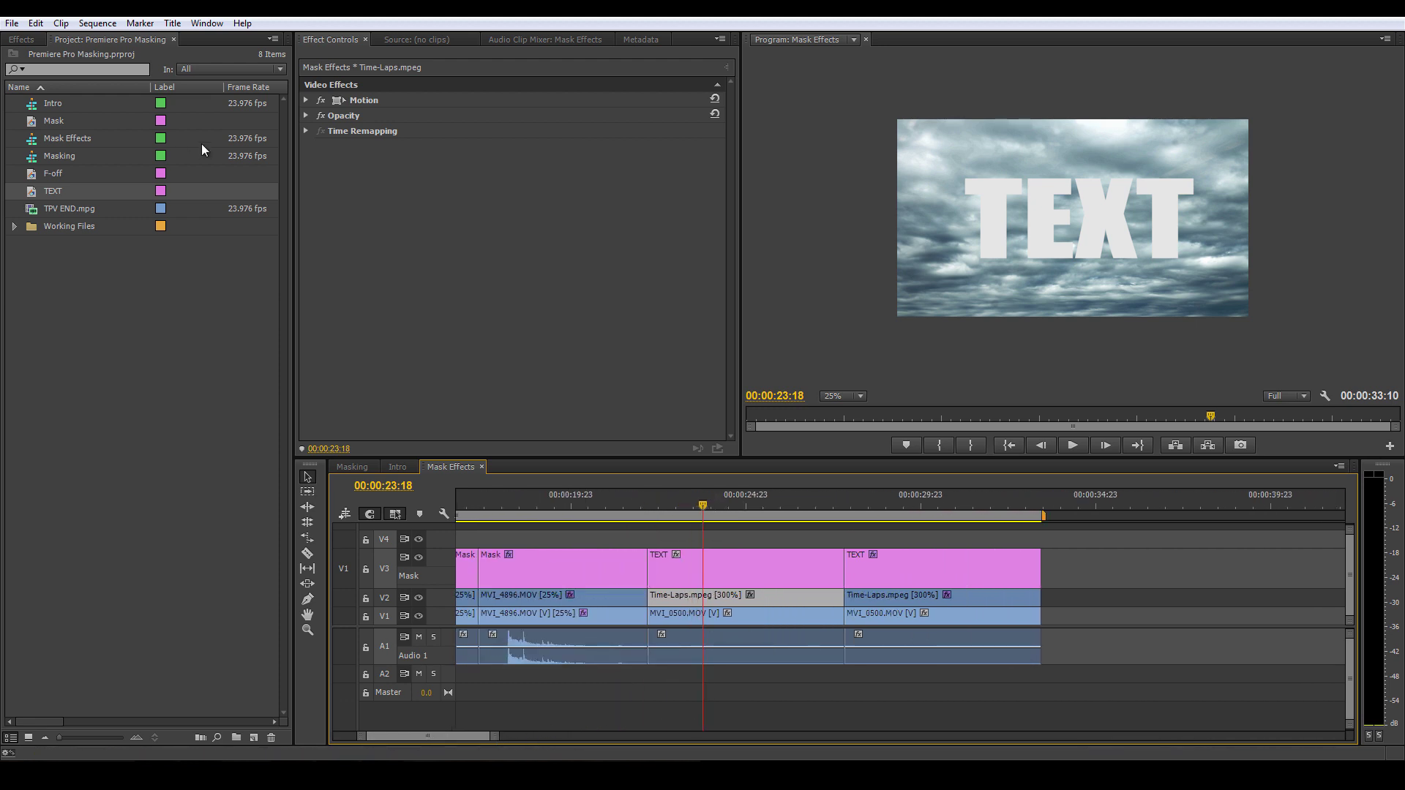
Apply Track Matte Key to the moved Time-Laps.mpeg clip on V2 and set its Matte to the Mask track
left_click(21, 39)
left_click(11, 119)
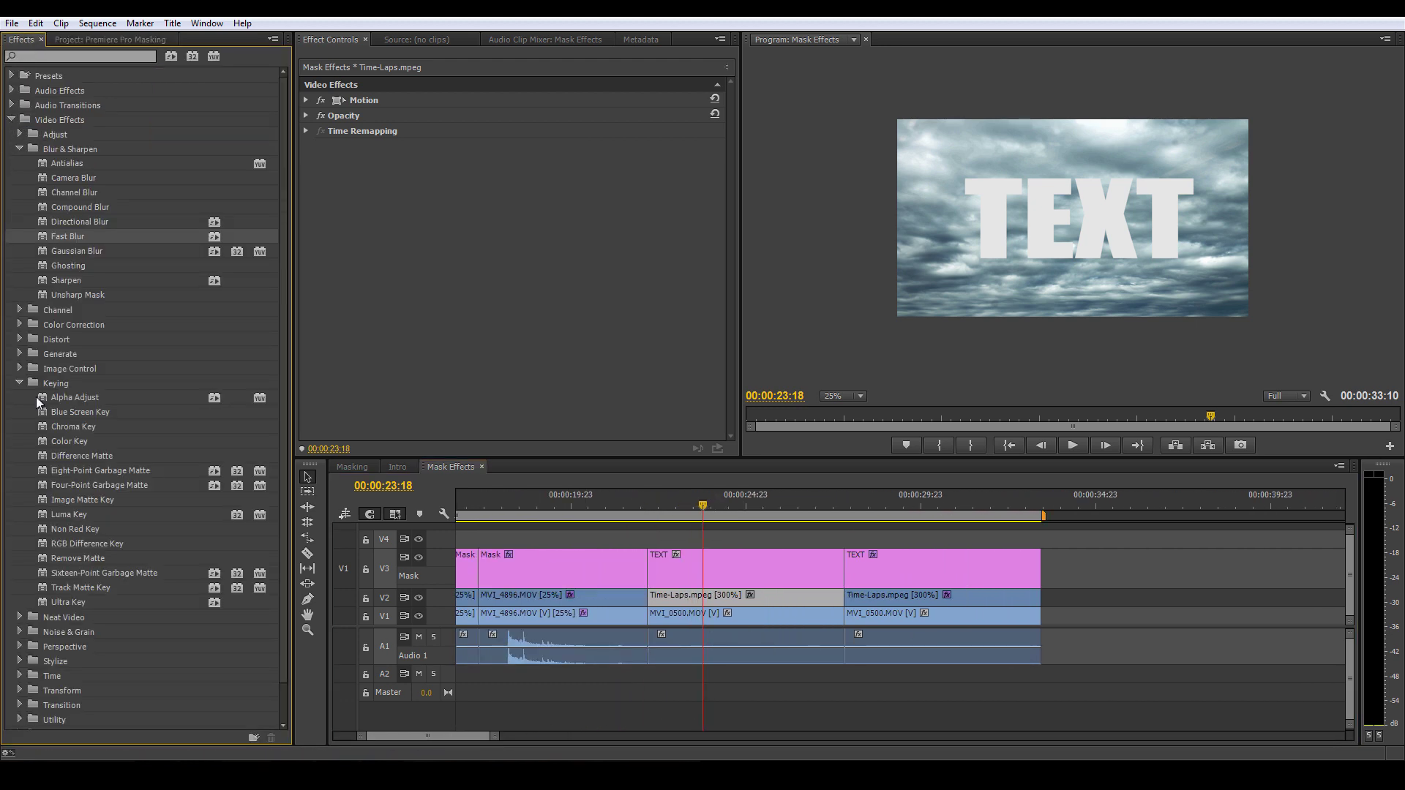
left_click(19, 149)
left_click_drag(41, 442, 761, 603)
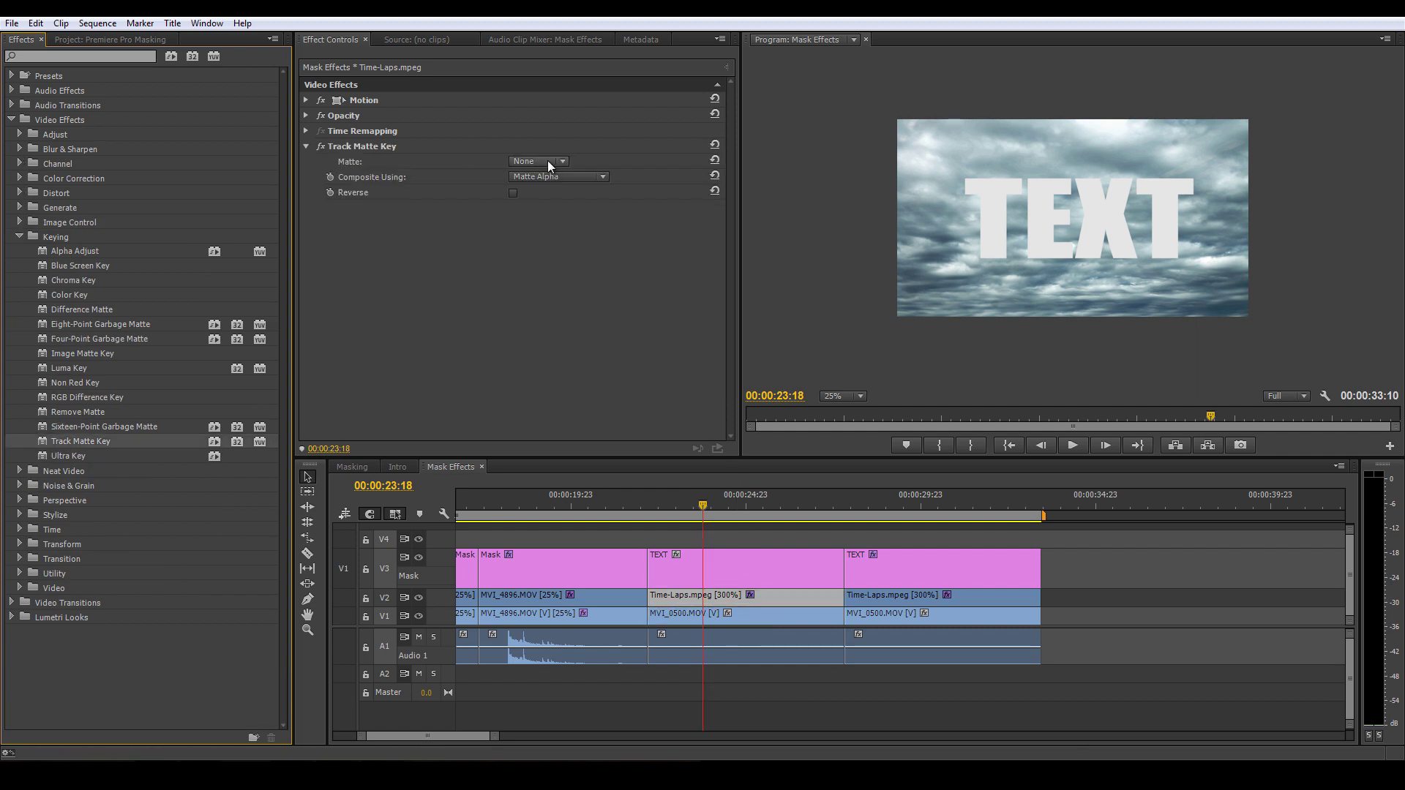
left_click(550, 161)
left_click(554, 214)
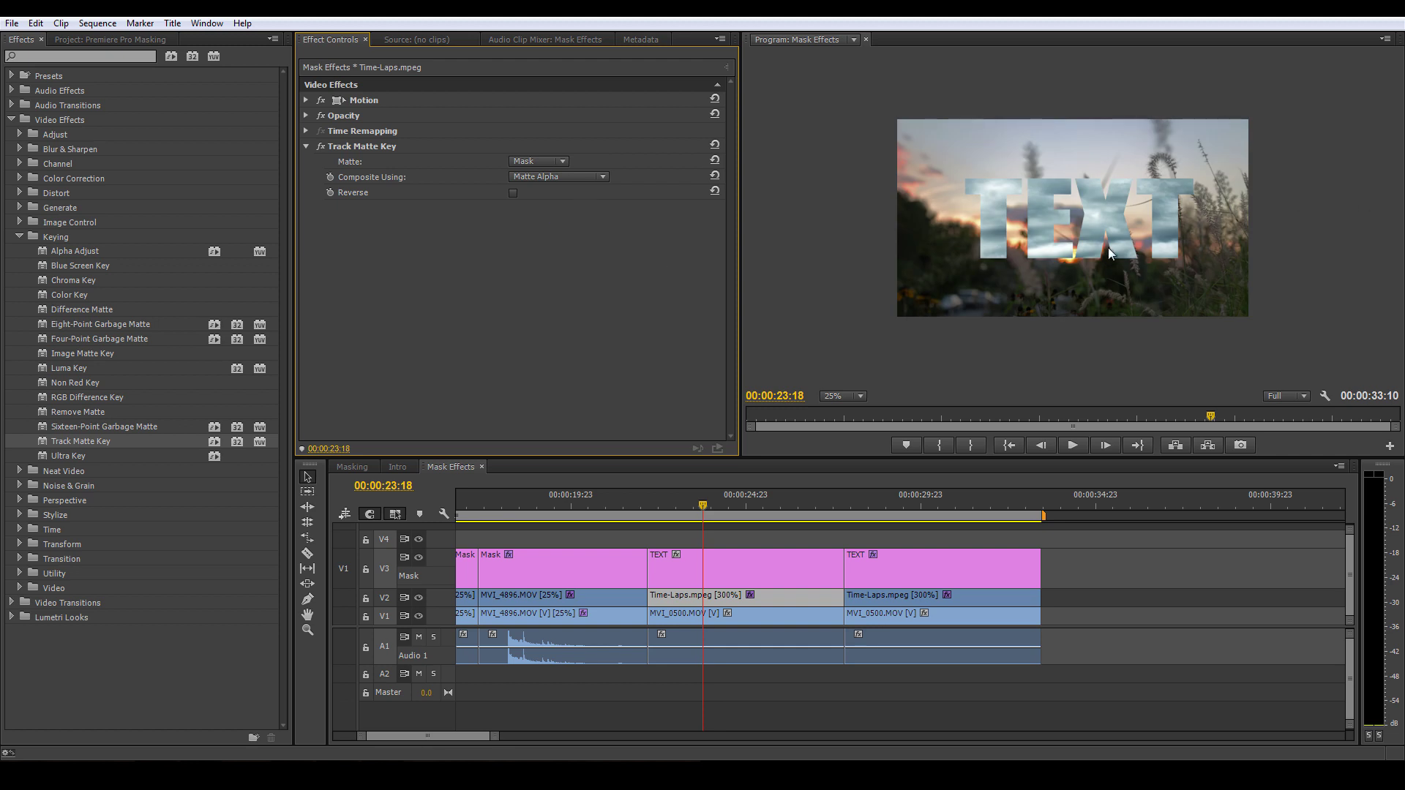
Add Drop Shadow to the track-matted Time-Laps.mpeg clip and set the shadow Distance to about 53.6
left_click(19, 237)
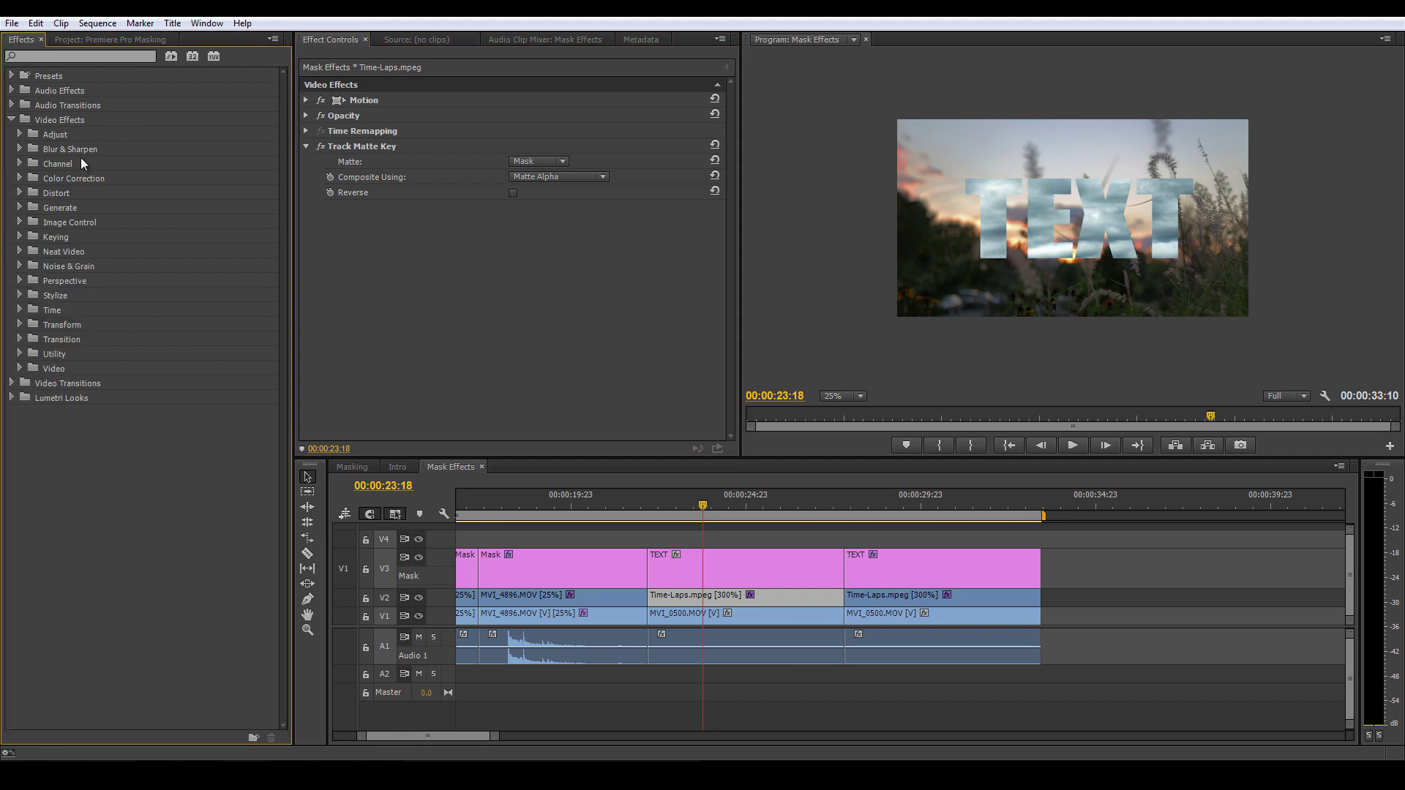
left_click(11, 120)
left_click(11, 120)
left_click(20, 281)
left_click_drag(51, 338, 494, 295)
left_click(317, 268)
left_click_drag(358, 297, 484, 296)
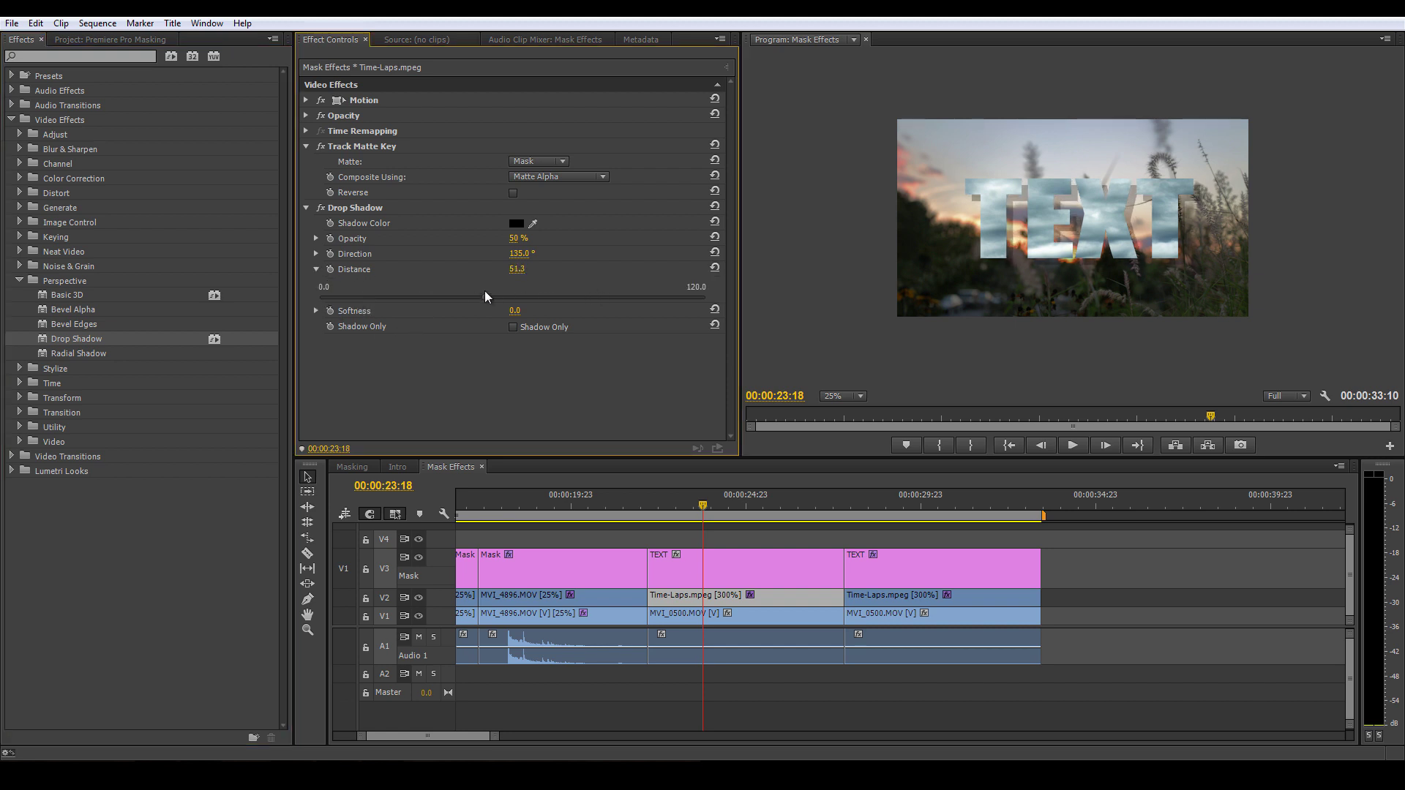
Set the drop shadow's Opacity to about 84% and its Softness to about 60.4
left_click(315, 239)
left_click_drag(513, 264, 641, 262)
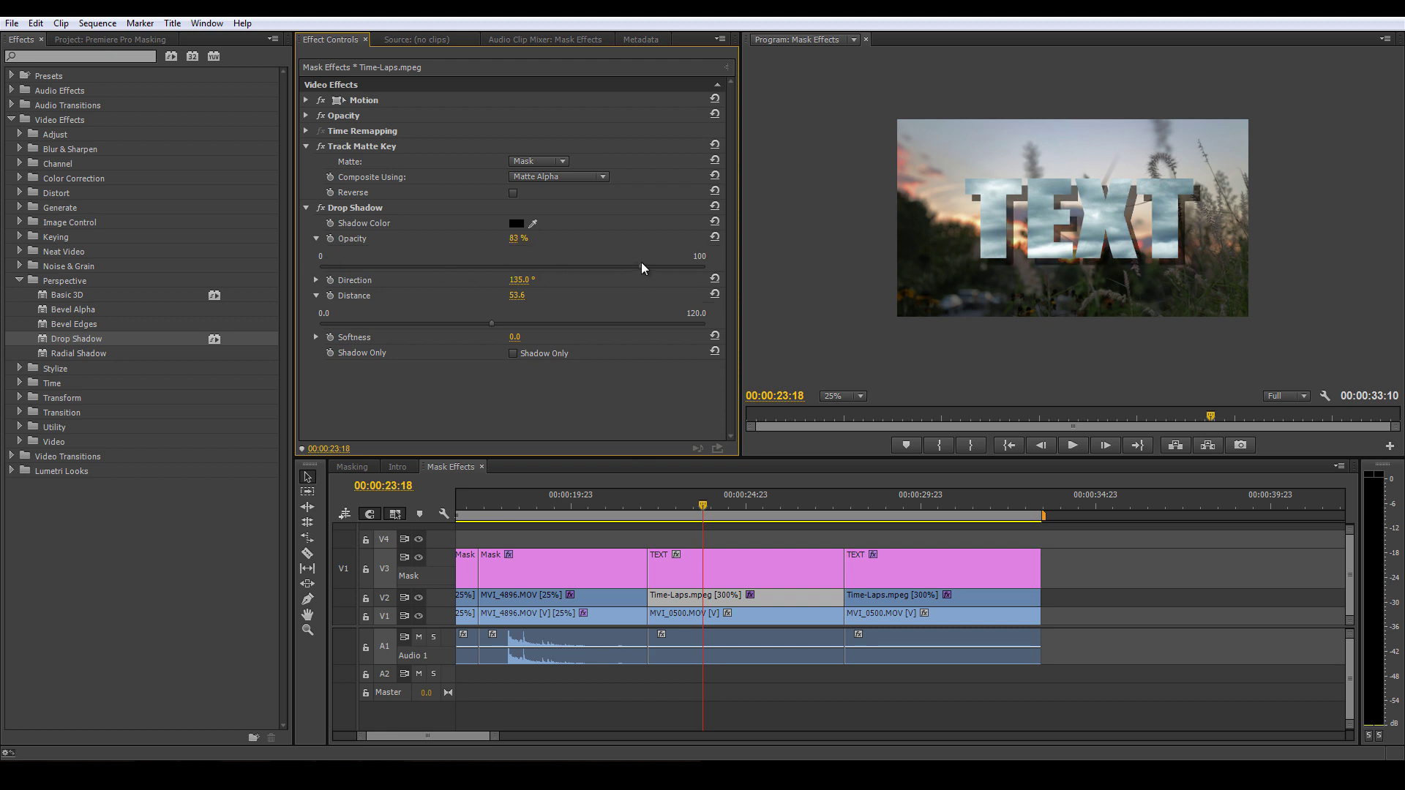
left_click(316, 280)
left_click(315, 359)
left_click_drag(358, 395, 415, 382)
Play back the first TEXT section twice from near its start to check the time-lapse fill and drop shadow
left_click_drag(703, 505, 669, 481)
key("space")
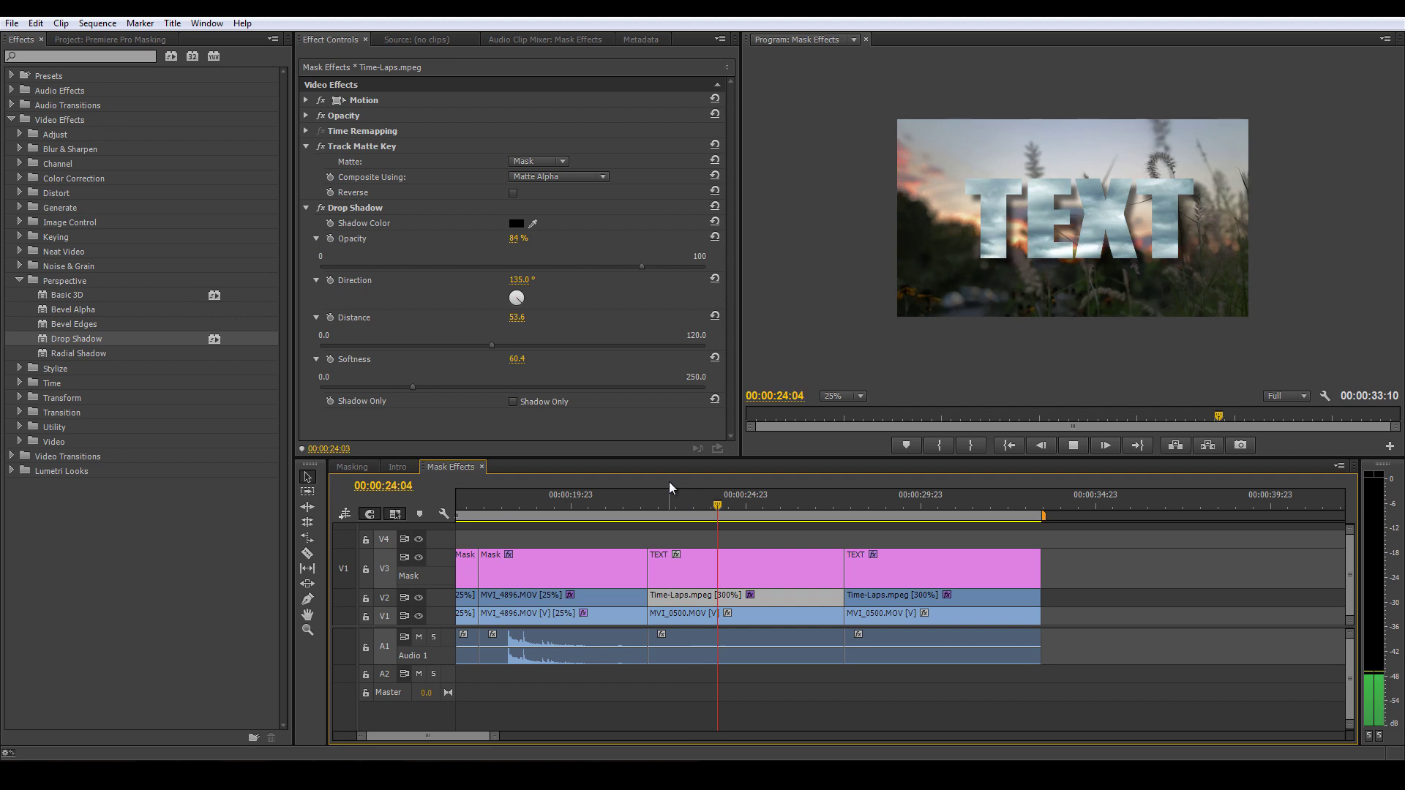
key("space")
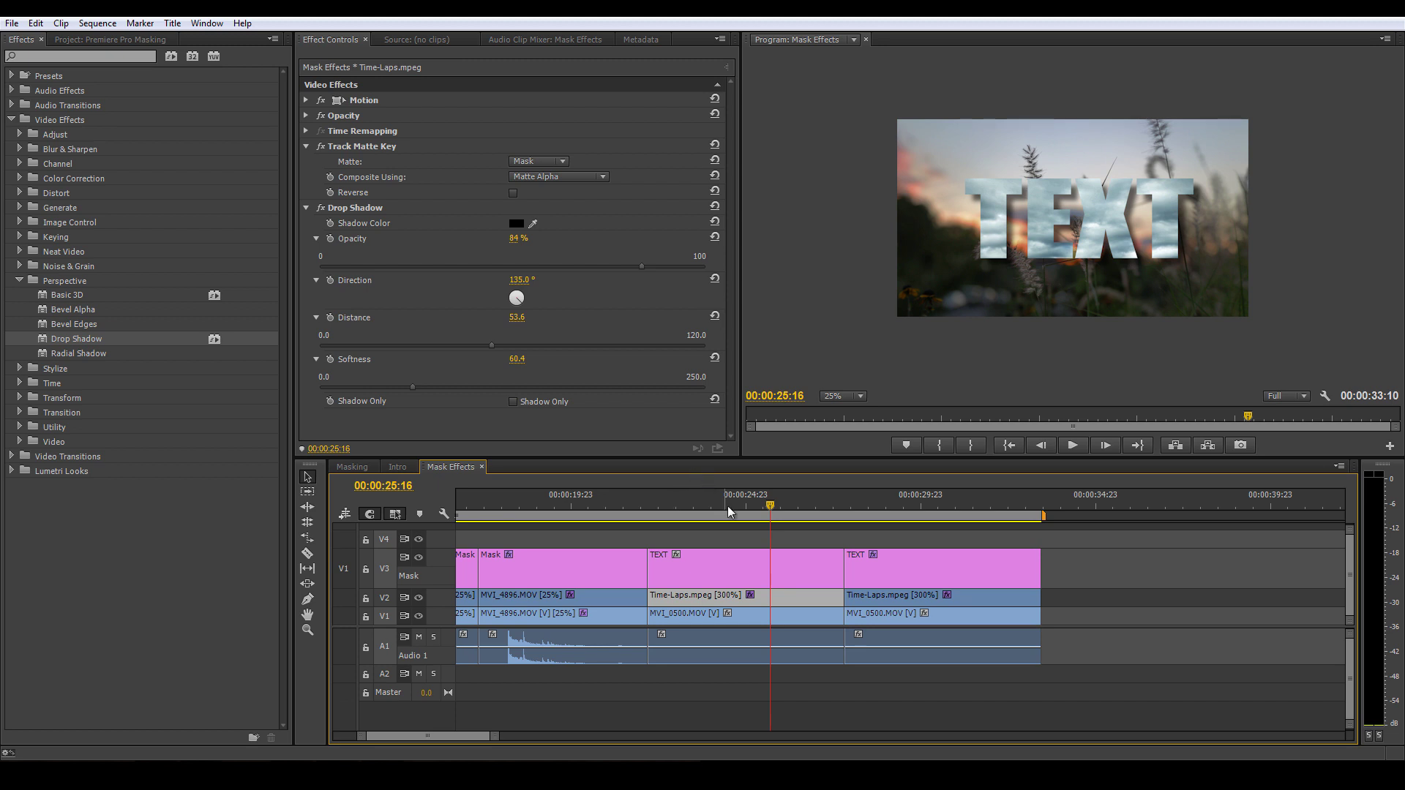
left_click_drag(780, 505, 676, 500)
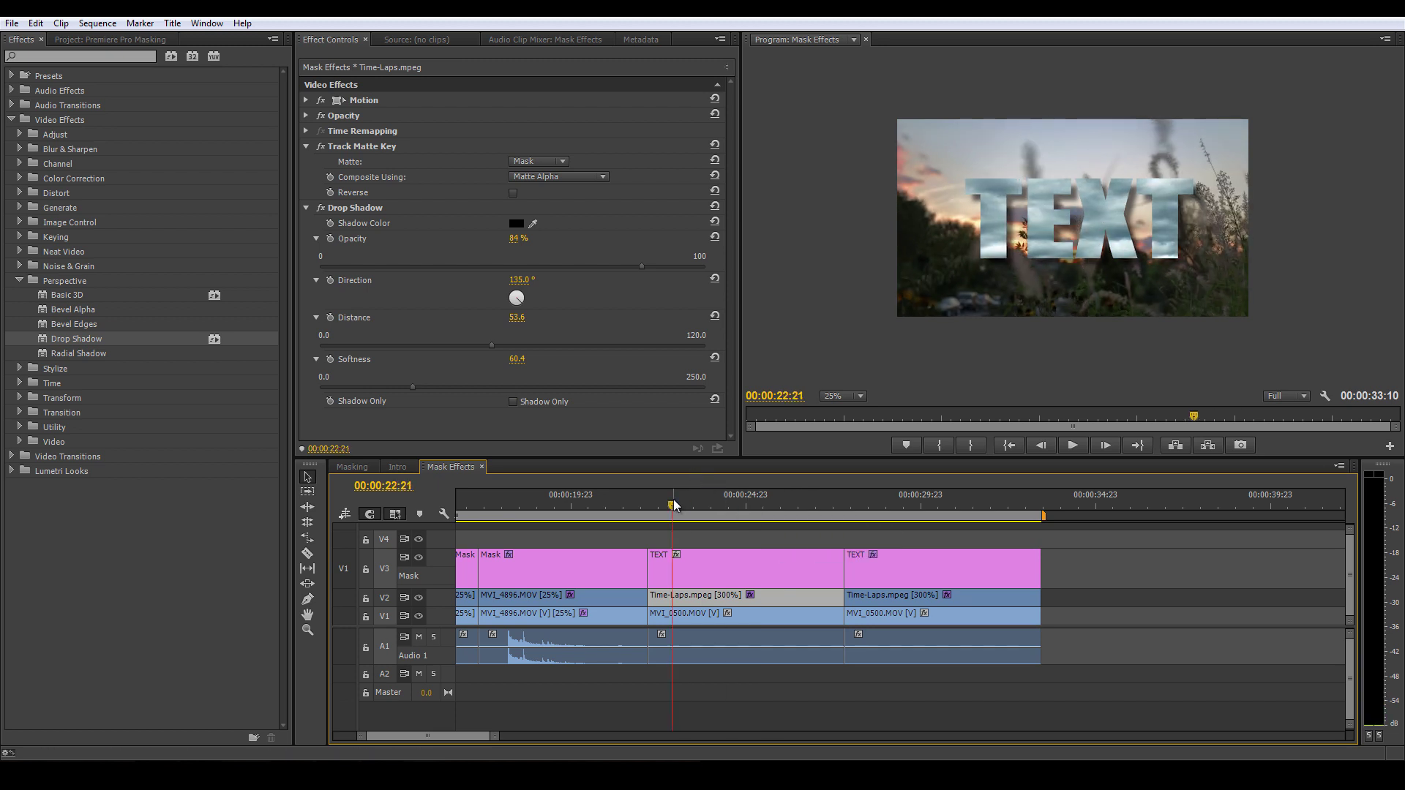
key("space")
key("space")
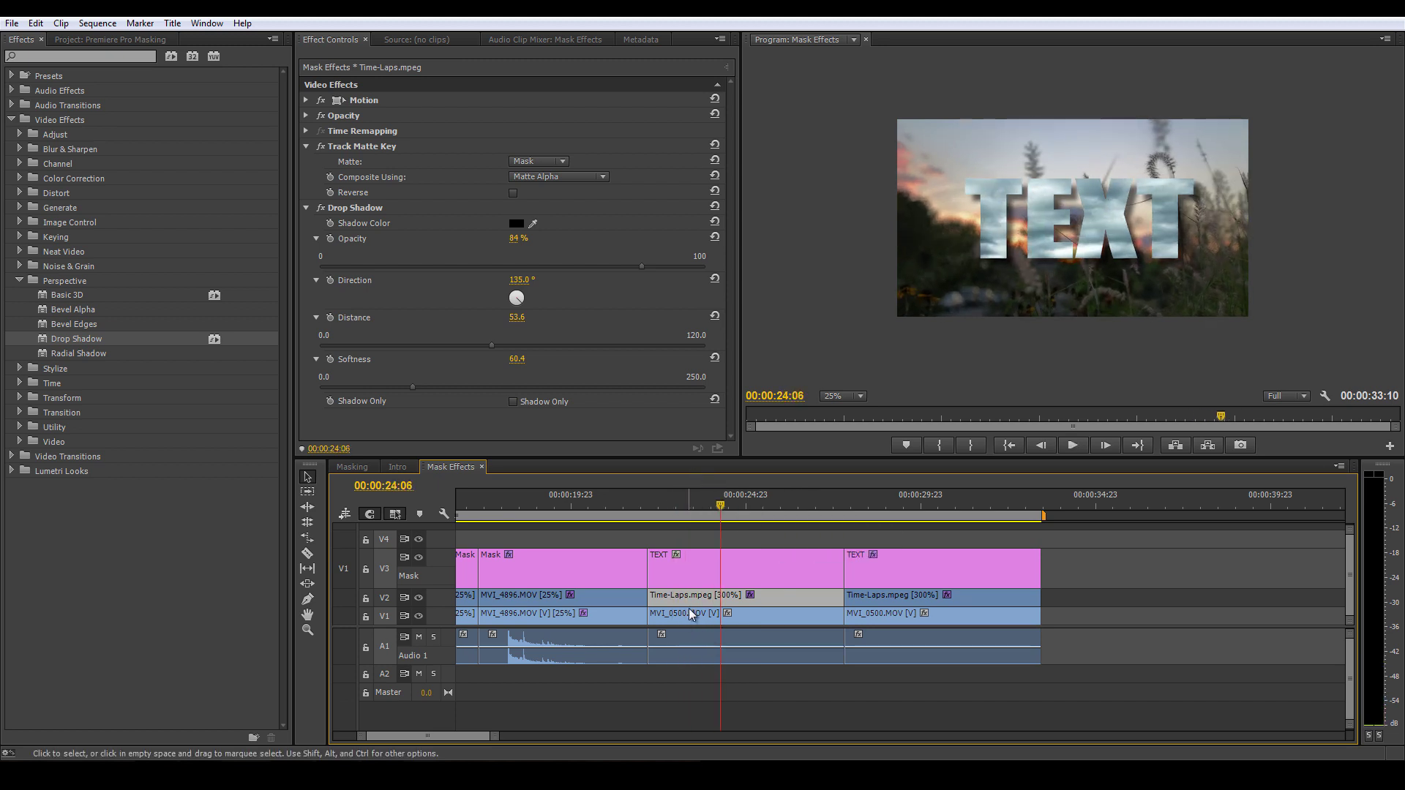
Enable Position, Scale and Rotation keyframing on the first TEXT title at its first frame, 00:00:22:04
left_click(701, 559)
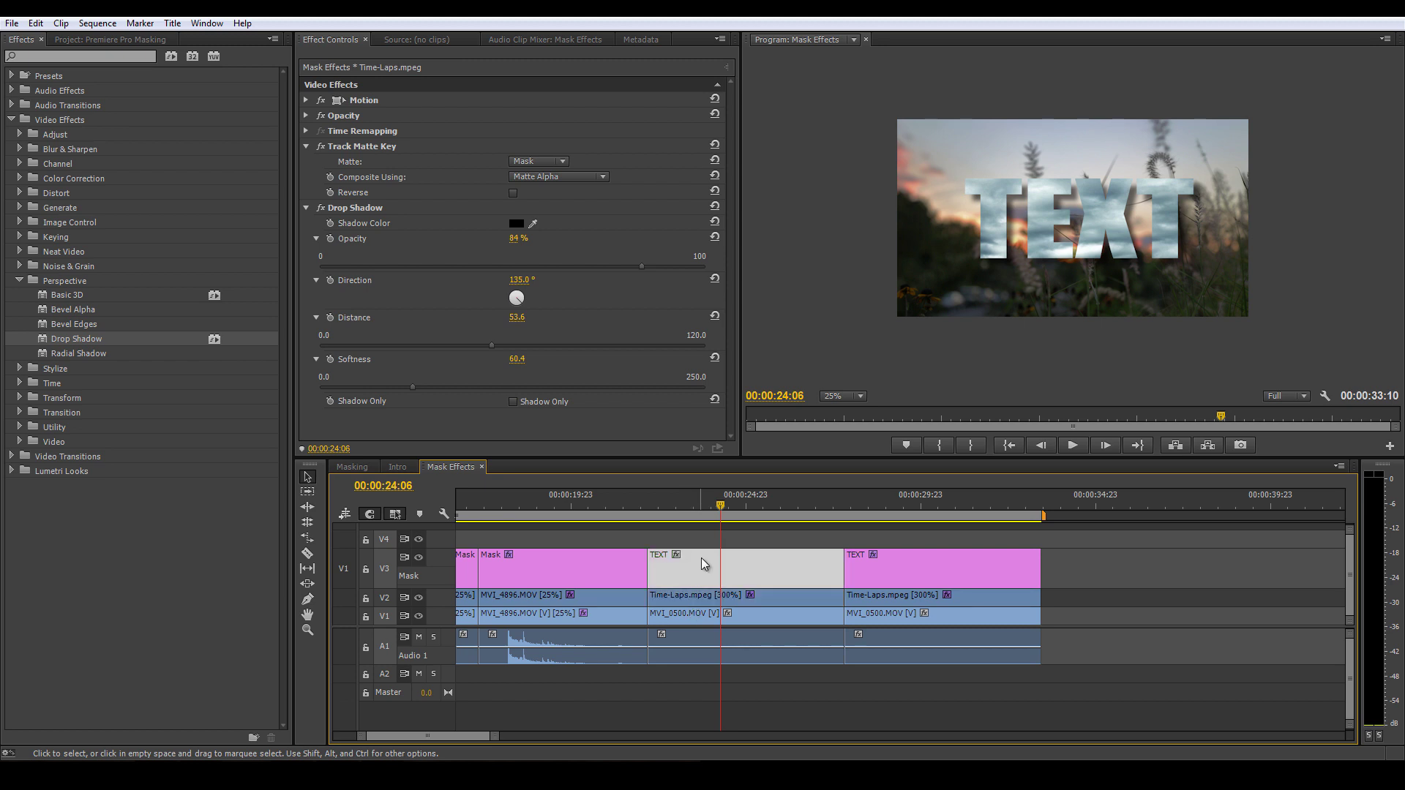
left_click(341, 103)
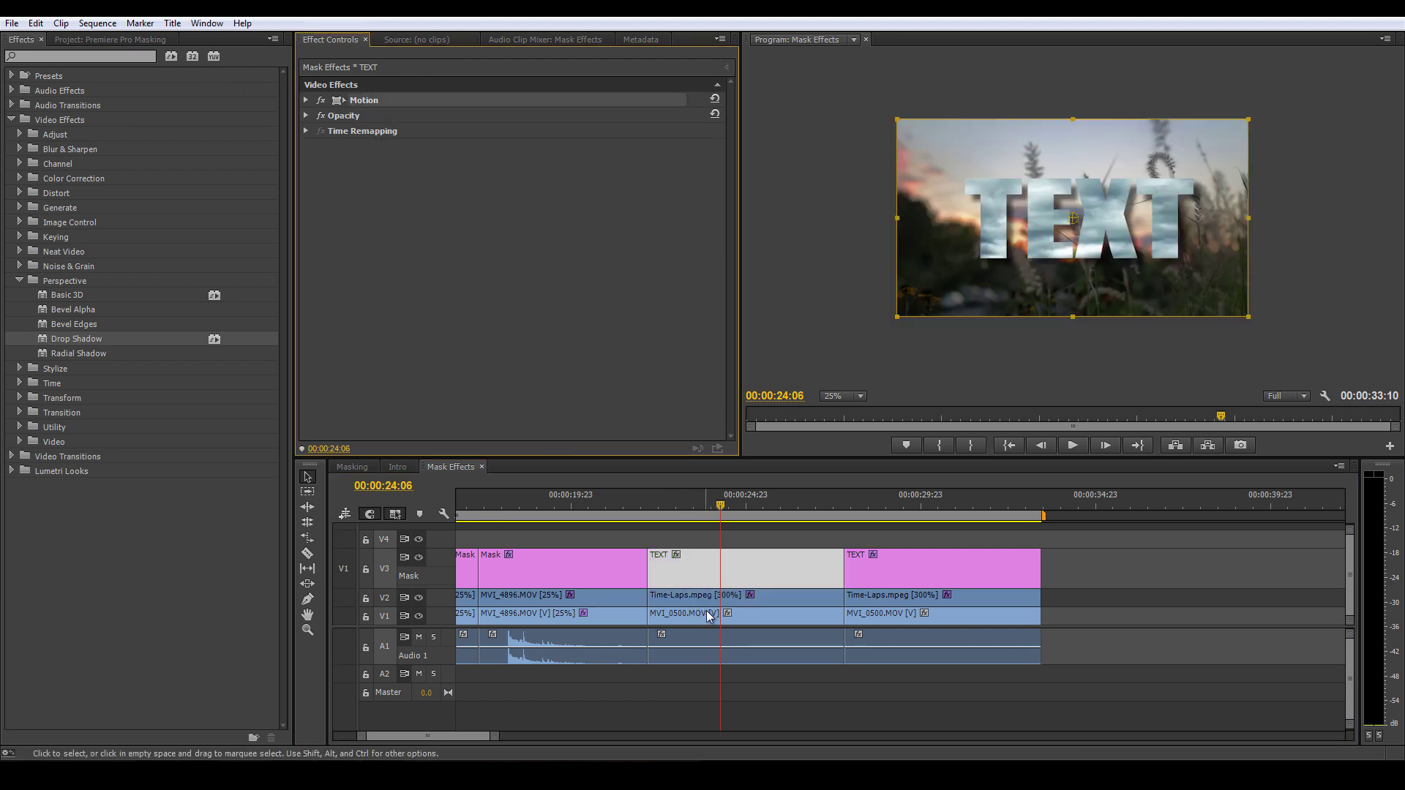
left_click(682, 505)
left_click(306, 100)
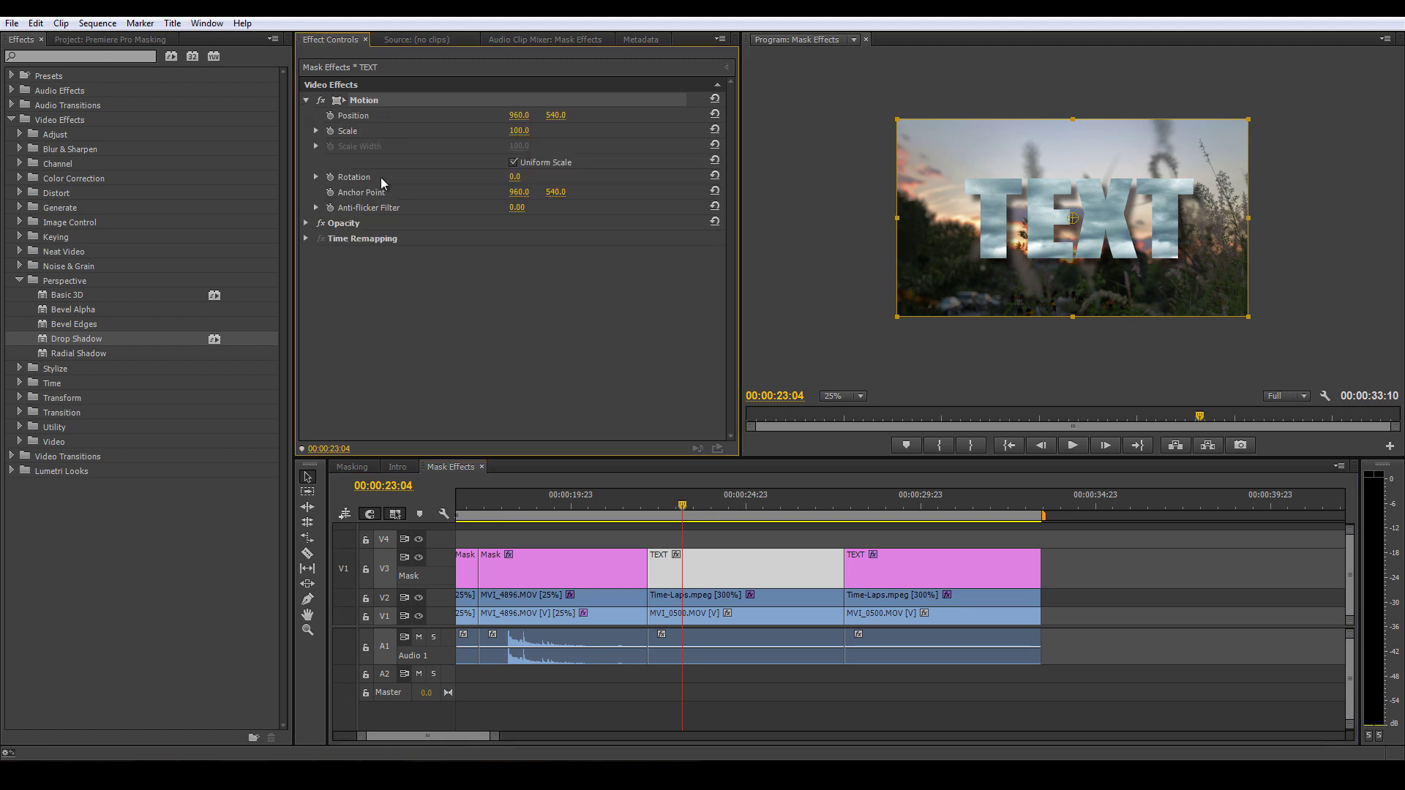
left_click(727, 69)
key("Up")
left_click(330, 115)
left_click(330, 131)
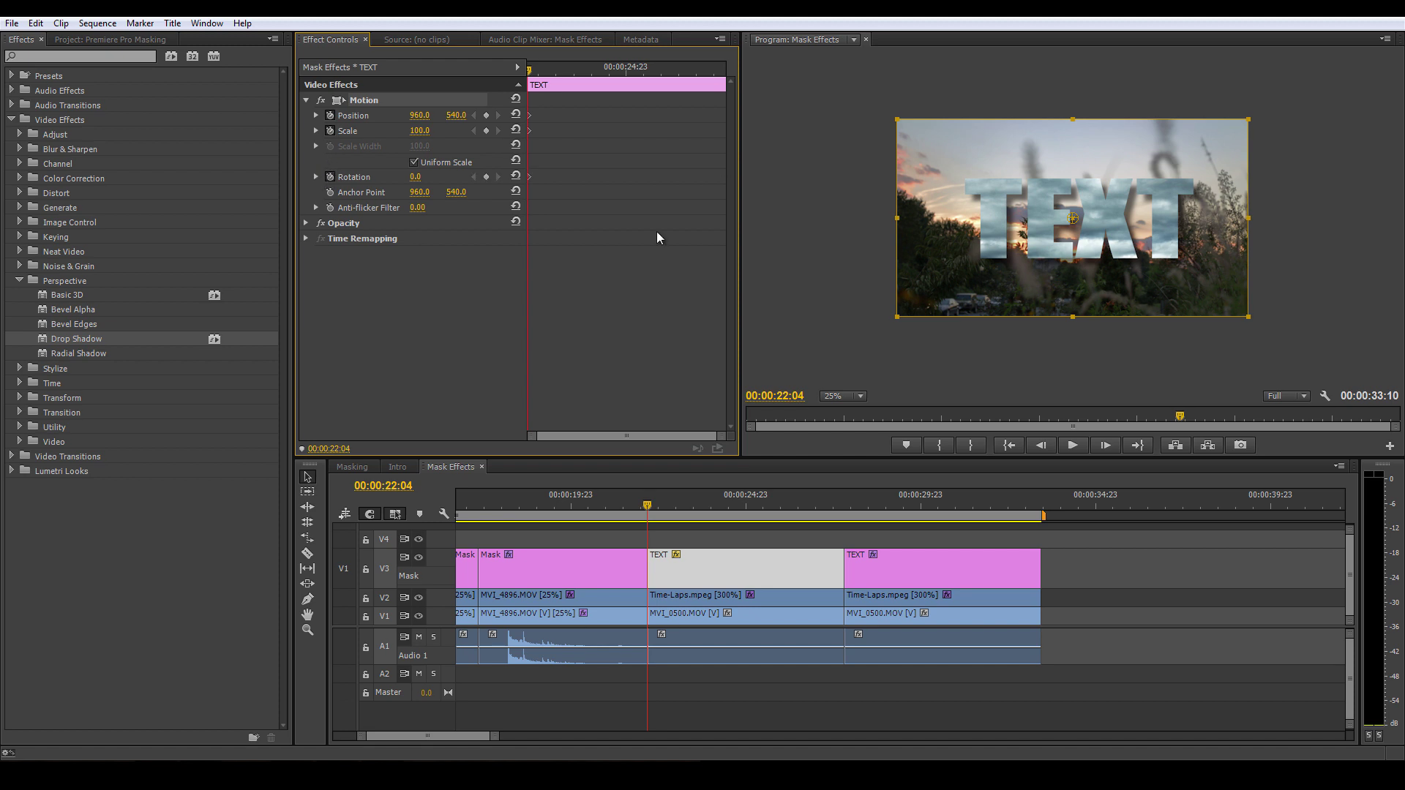
Animate the TEXT title from Position -100, 532 and Rotation 23.5° at 00:00:22:04 to Position 948, 536 and Rotation -0.3° at 00:00:26:00
left_click_drag(1264, 327, 1204, 393)
left_click_drag(1184, 274, 972, 272)
left_click_drag(528, 70, 662, 70)
left_click_drag(1114, 247, 1184, 264)
left_click_drag(1237, 176, 1250, 118)
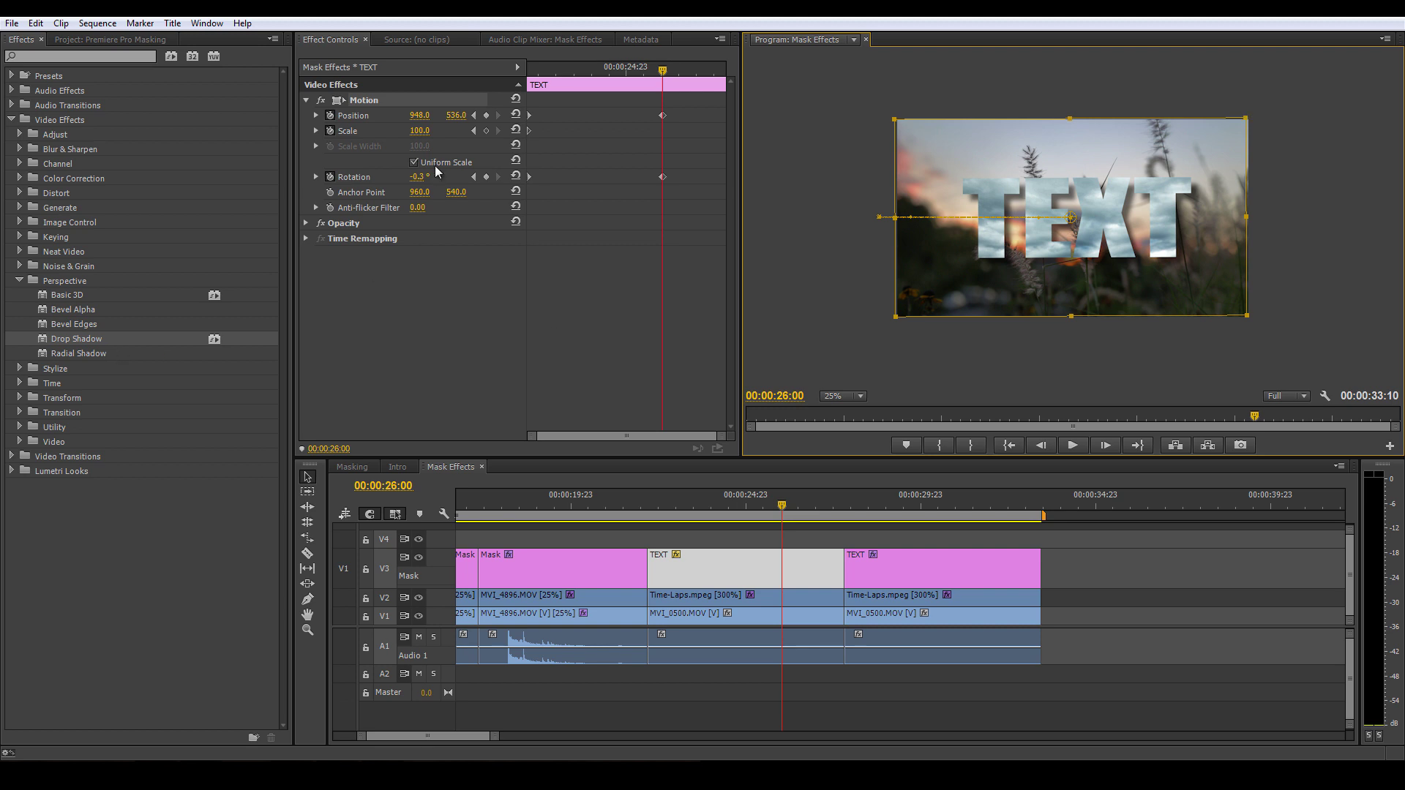
Play back the TEXT title's sliding and rotating entrance from its first frame
left_click_drag(662, 70, 530, 151)
key("space")
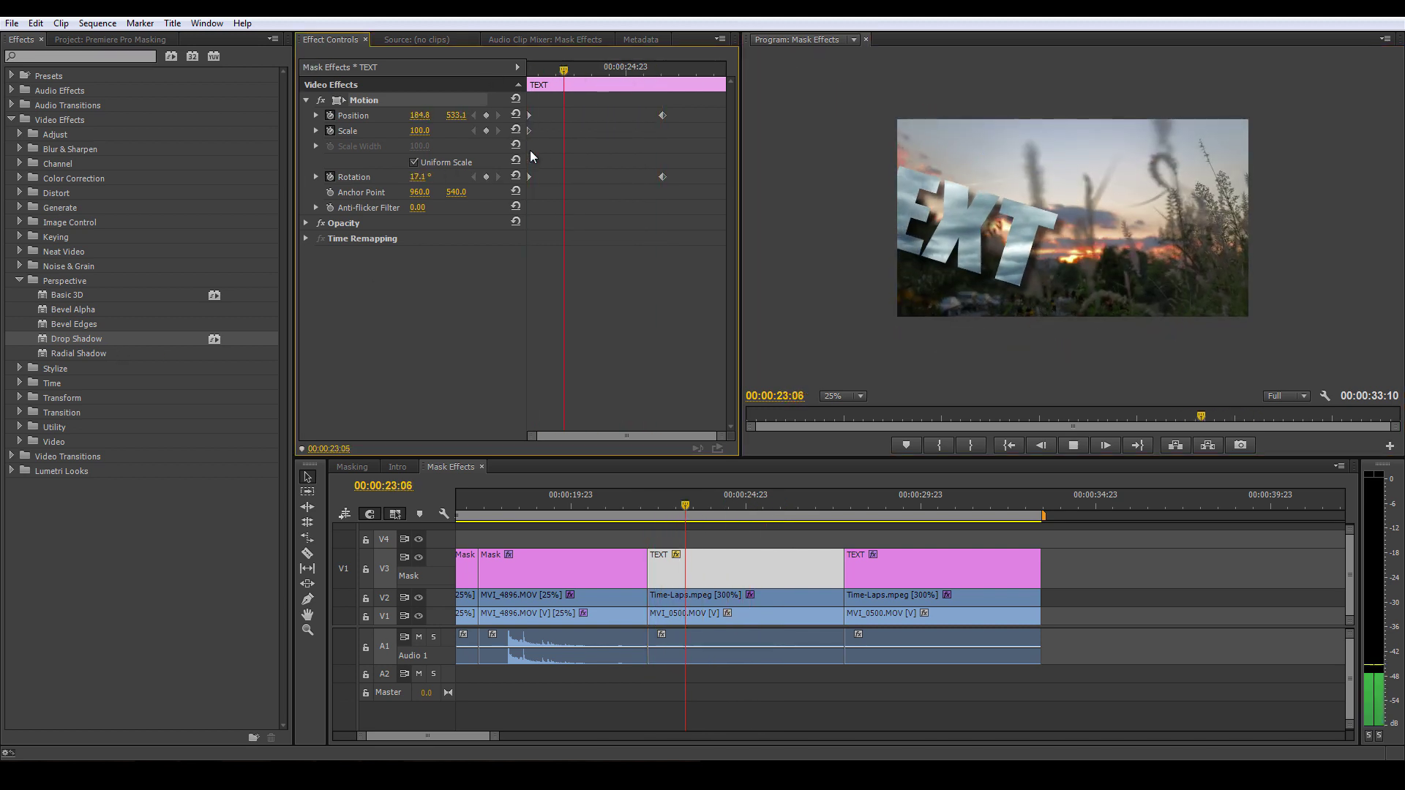
left_click(701, 525)
left_click(701, 521)
Apply Fast Blur to the first TEXT title and enable Blurriness keyframing at 00:00:22:04
left_click(20, 148)
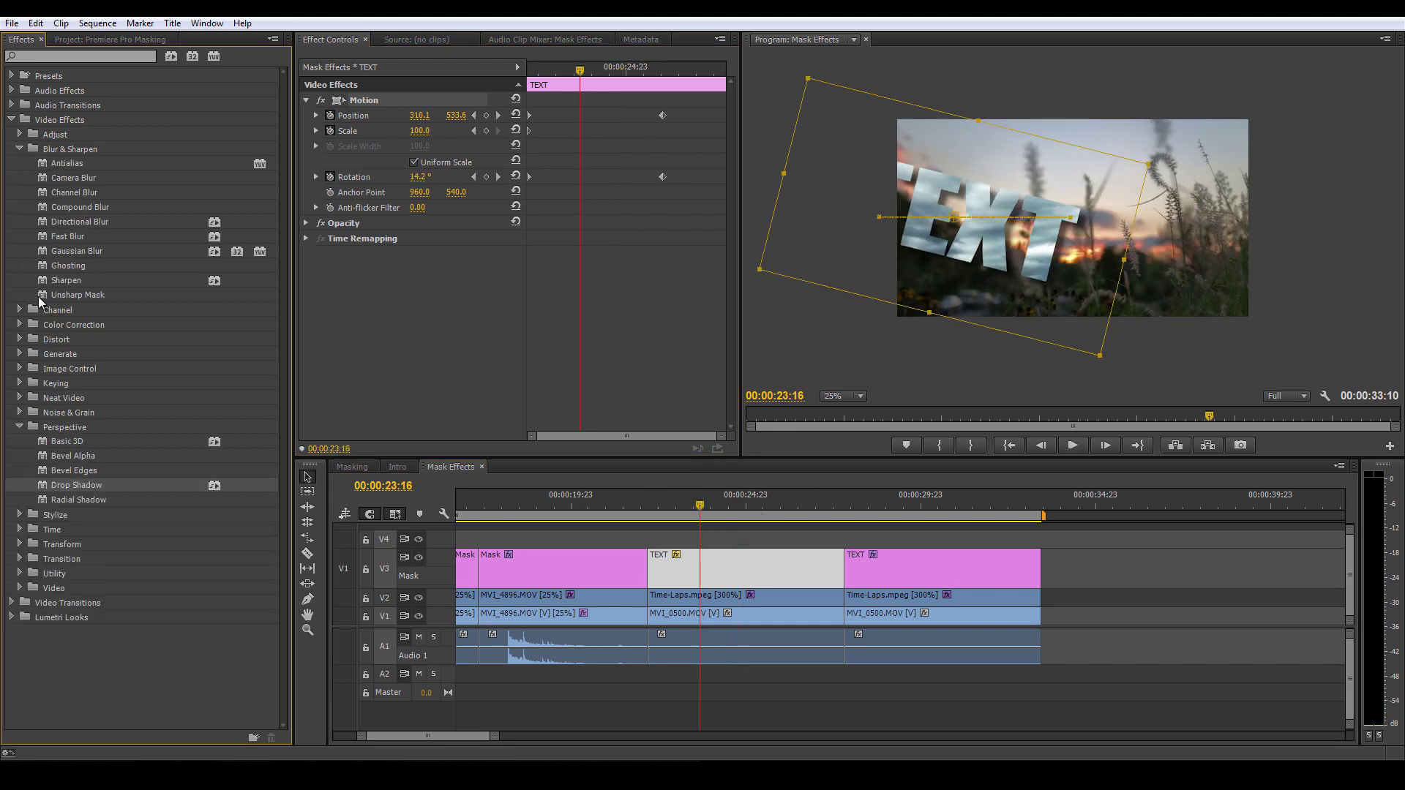
left_click_drag(66, 236, 554, 318)
left_click_drag(579, 71, 477, 72)
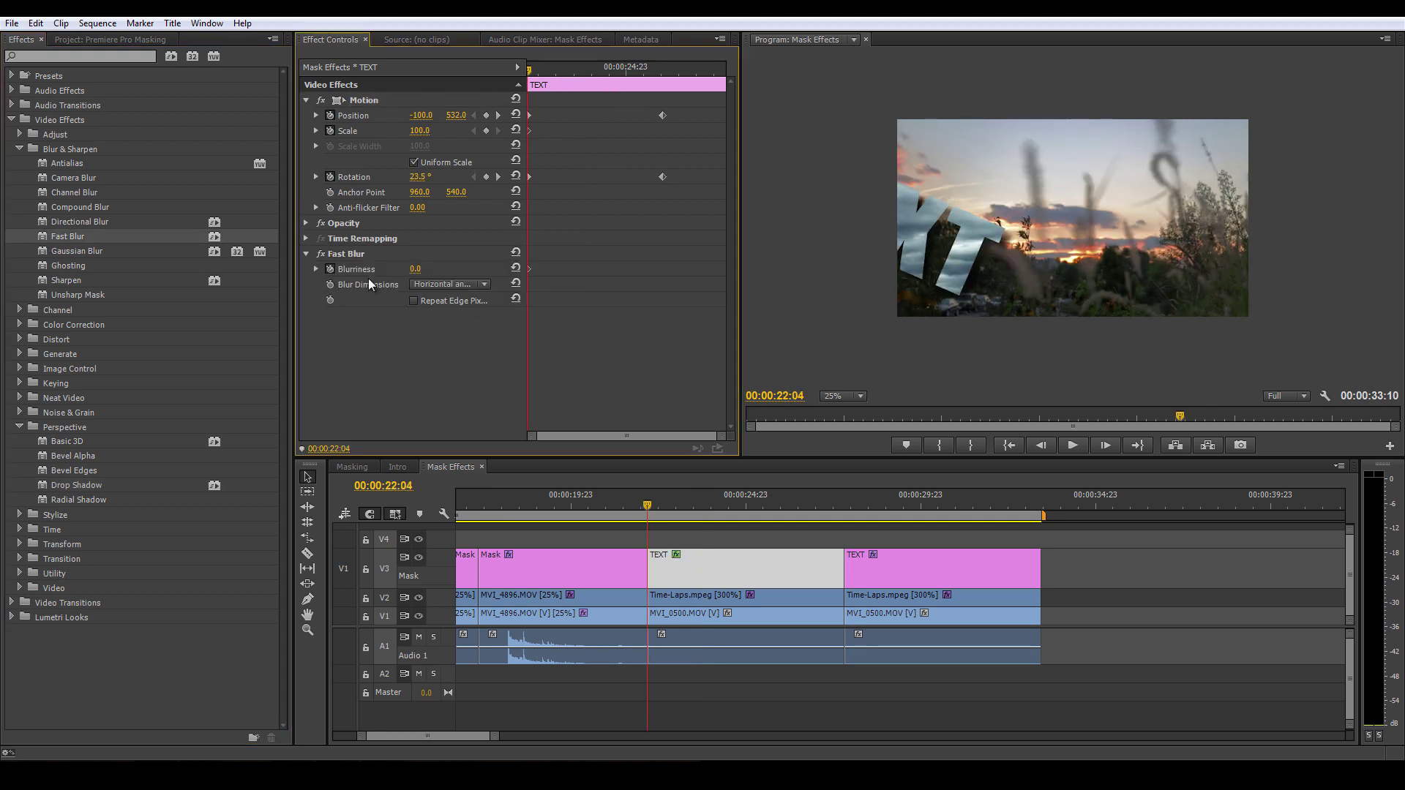
left_click(317, 270)
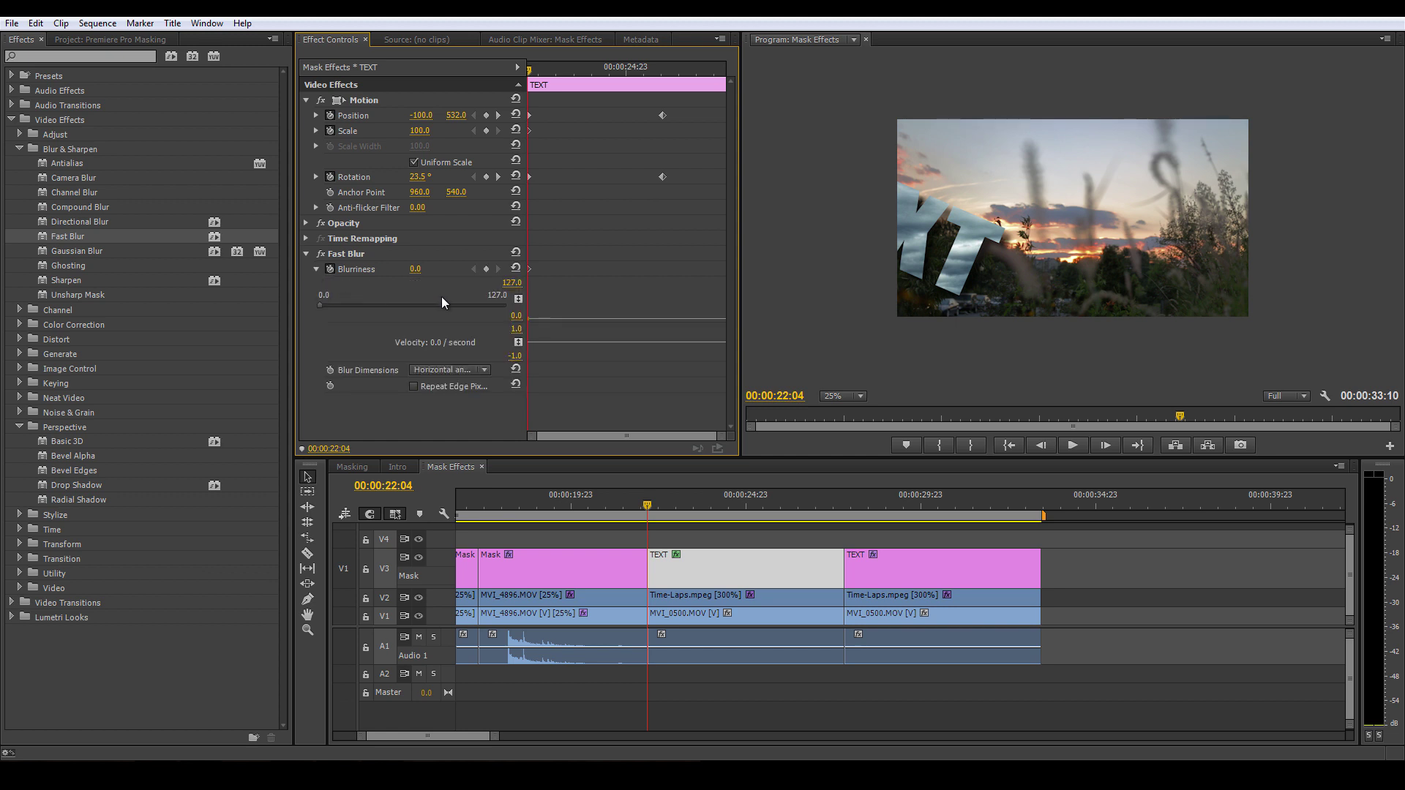
Keyframe the TEXT title's Blurriness from 200 at 00:00:22:04 down to 0 at 00:00:24:07
left_click(416, 268)
type("200")
key("Return")
left_click_drag(534, 79, 601, 88)
left_click_drag(498, 306, 127, 313)
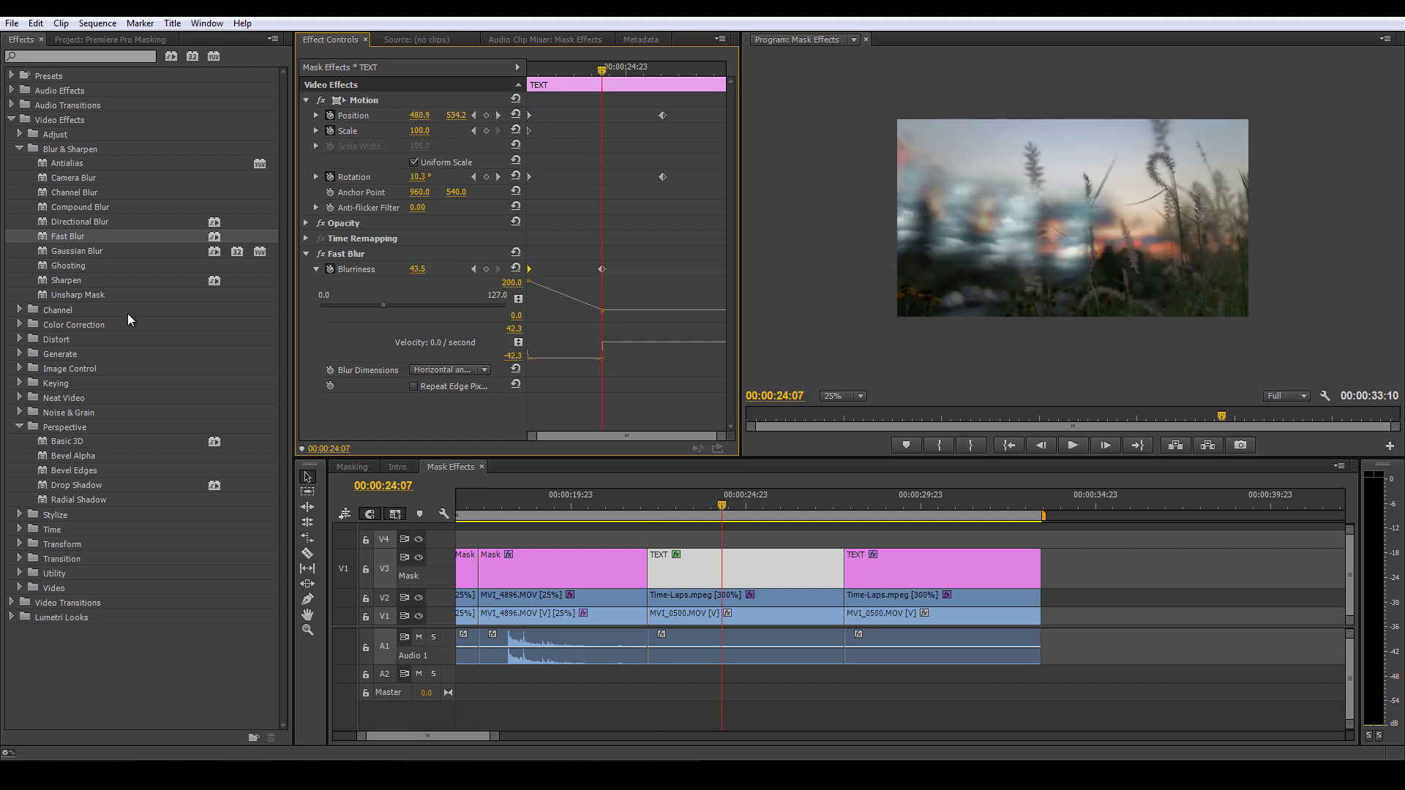
Play back the blurred TEXT entrance from just before the title through into the second TEXT example
left_click_drag(728, 499, 614, 505)
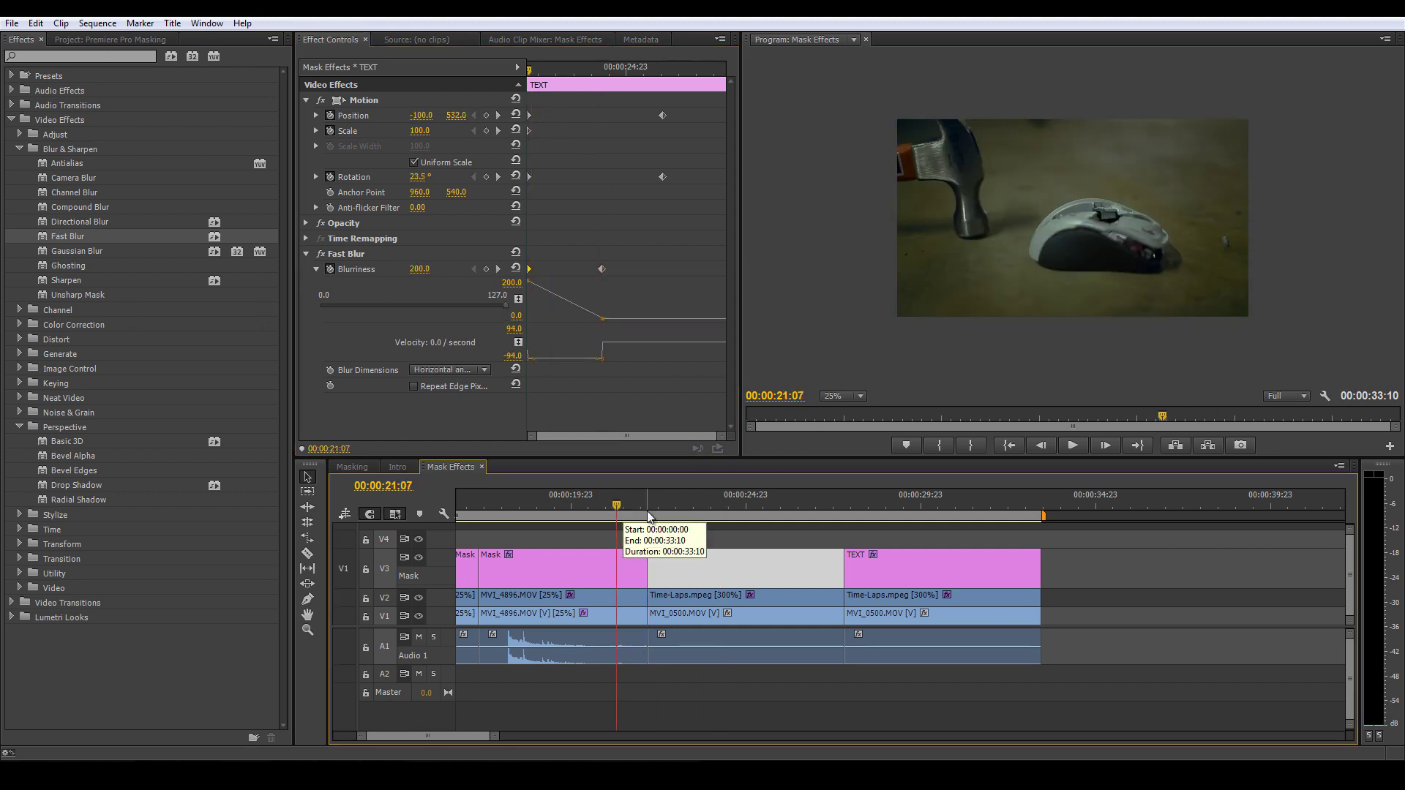
left_click(639, 507)
key("space")
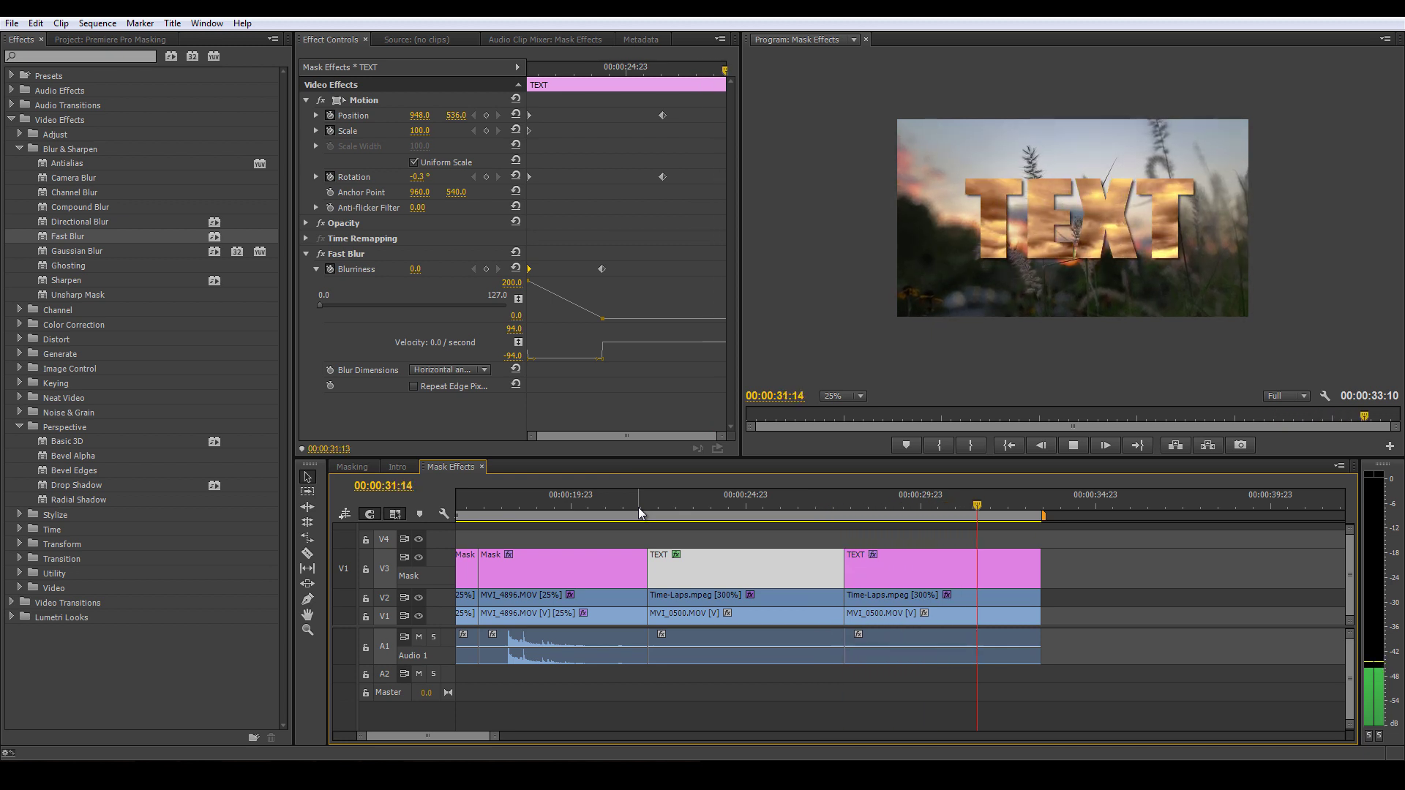
key("space")
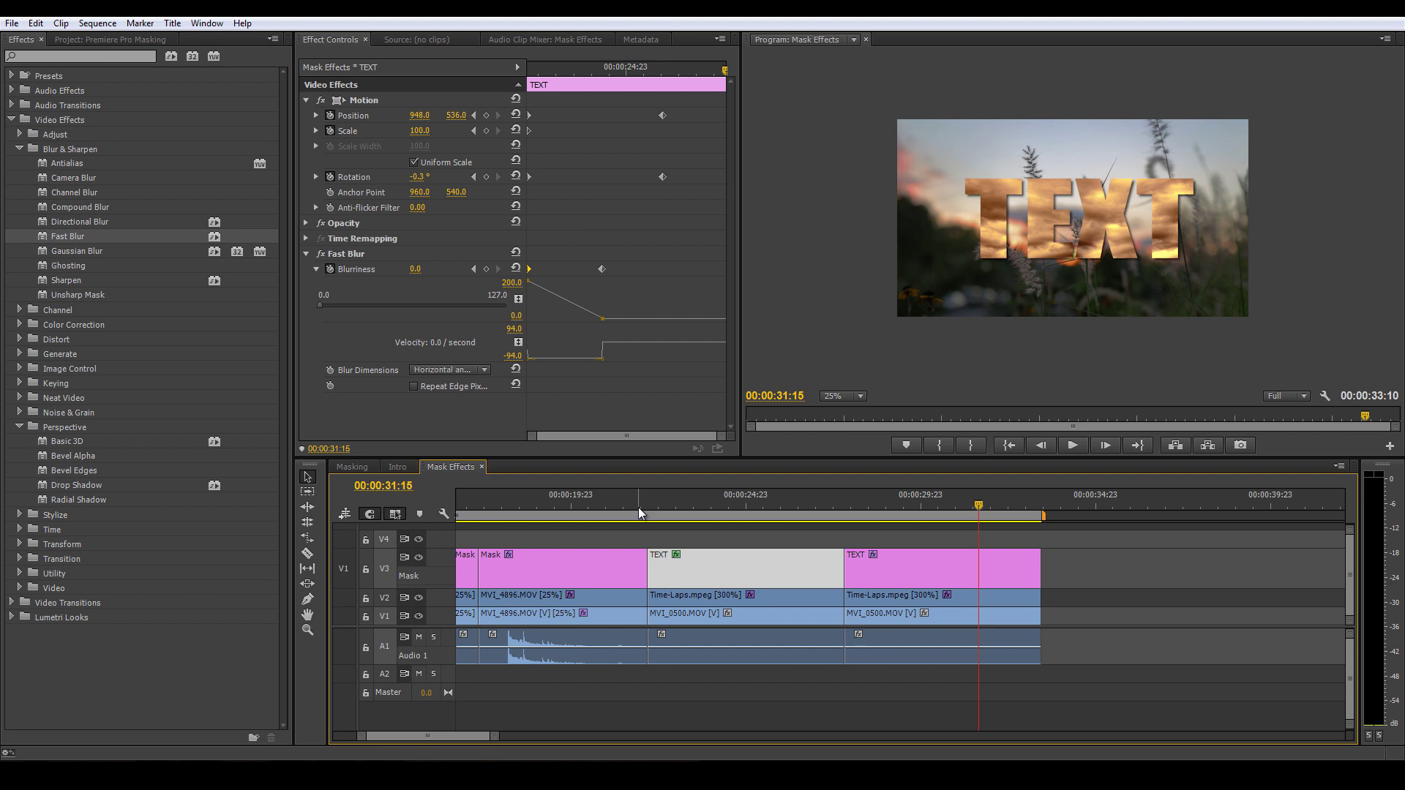